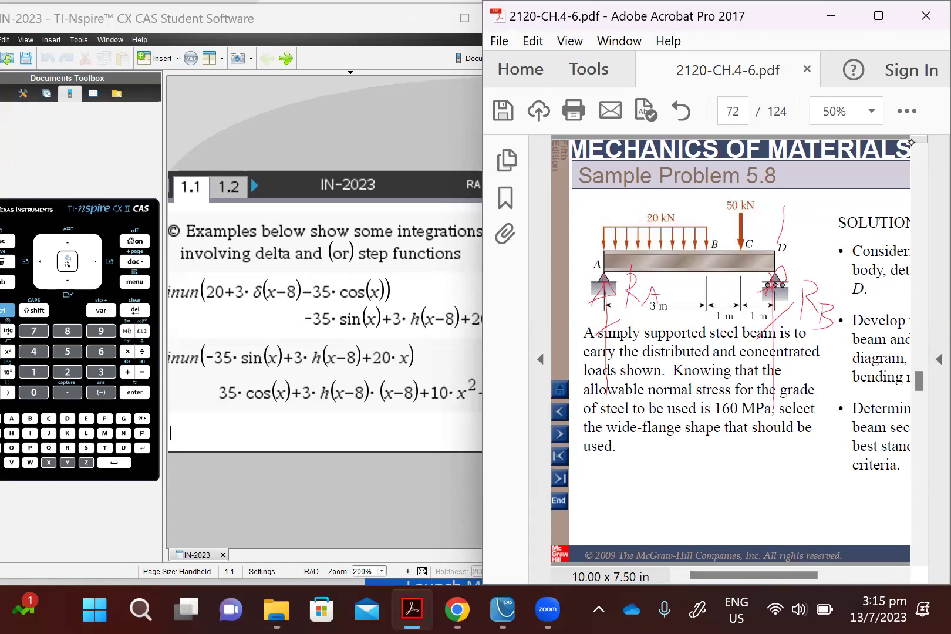
# Step: Draw red ink marks at the left support A and circle its RA reaction label
pyautogui.moveTo(634, 313)
pyautogui.mouseDown()
pyautogui.moveTo(633, 328)
pyautogui.moveTo(665, 309)
pyautogui.mouseUp()
pyautogui.moveTo(854, 330); pyautogui.dragTo(816, 347)
pyautogui.moveTo(610, 276)
pyautogui.mouseDown()
pyautogui.moveTo(593, 328)
pyautogui.moveTo(651, 264)
pyautogui.mouseUp()
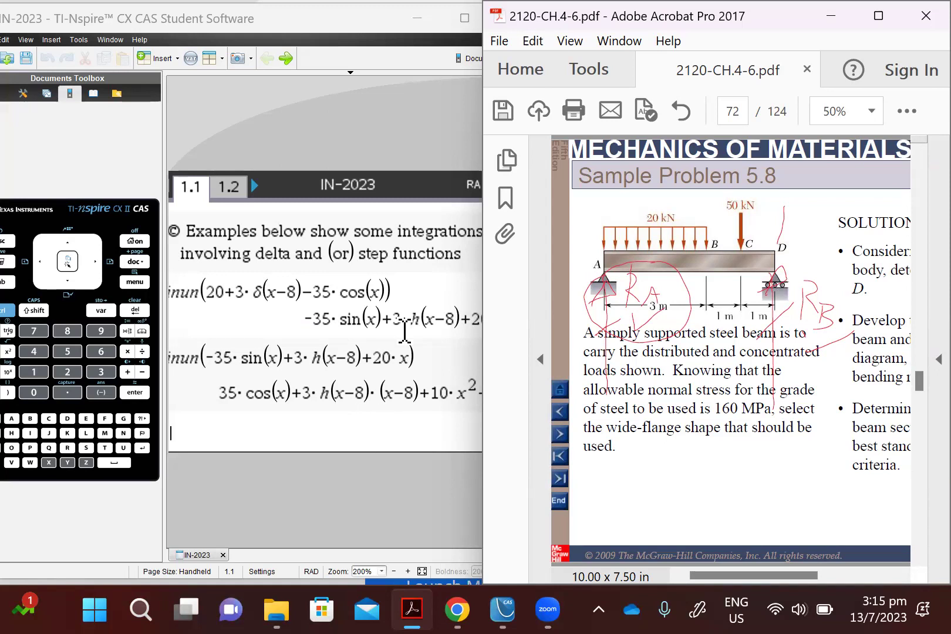
# Step: Evaluate inun(h(x-3)) to get h(x-3)·(x-3), and widen the calculator window
pyautogui.click(288, 432)
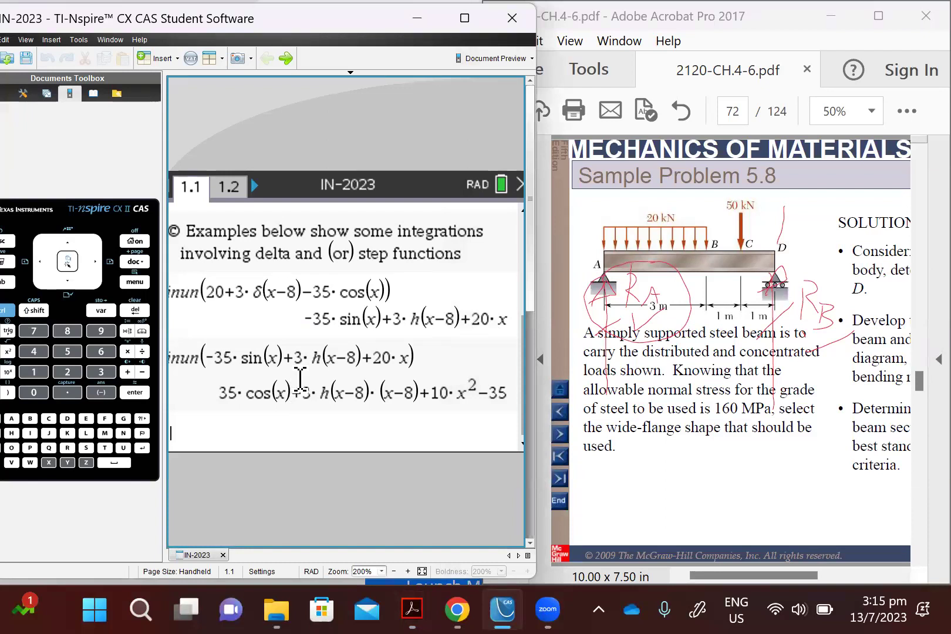
pyautogui.write('inun')
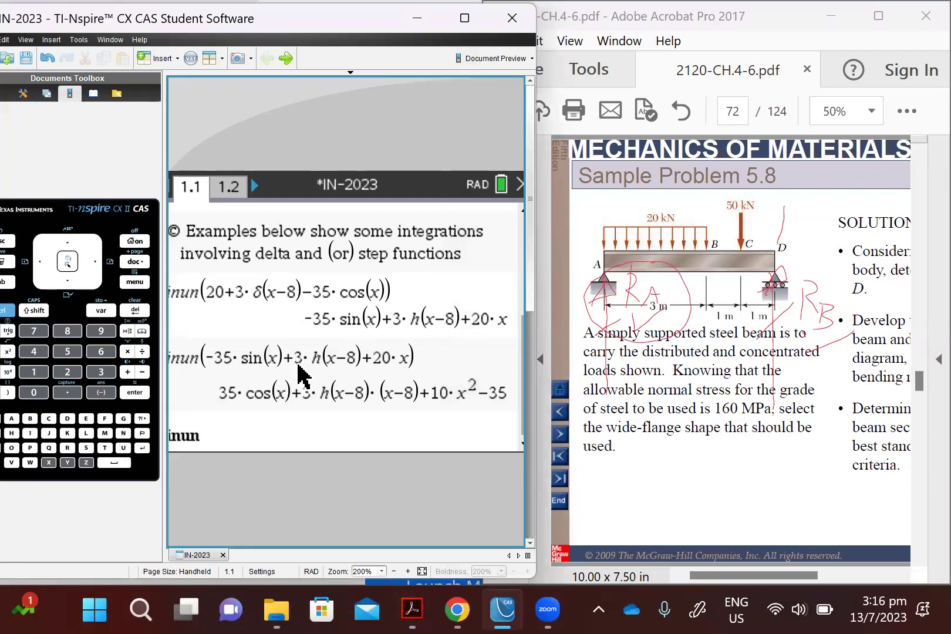
pyautogui.write('(h(x-3')
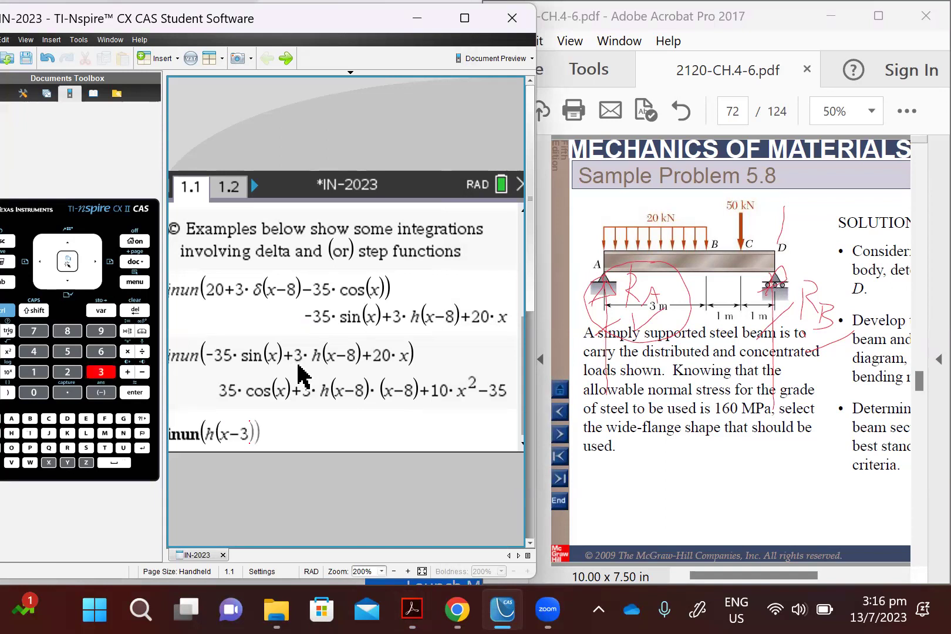
pyautogui.press('Return')
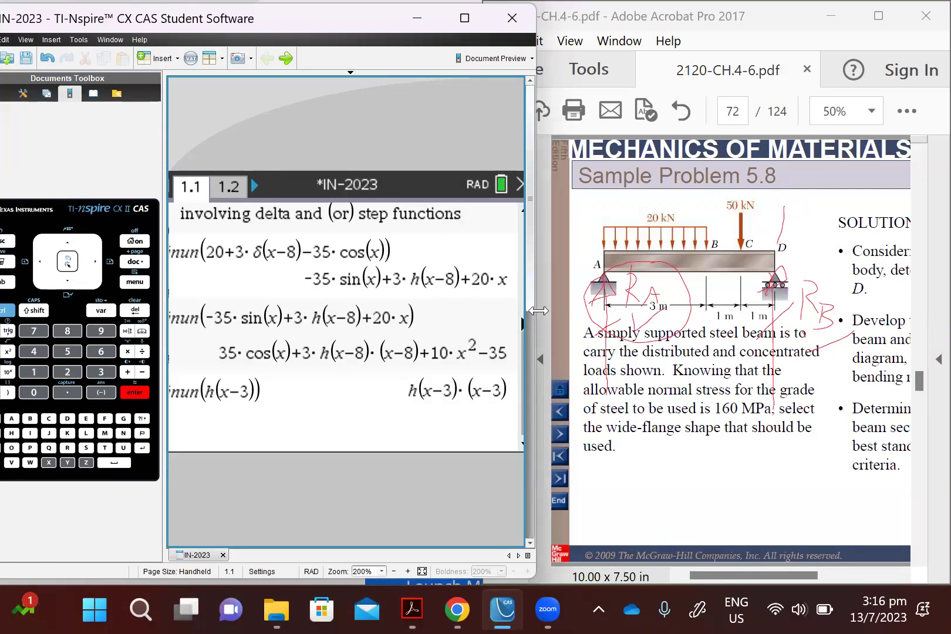
pyautogui.moveTo(533, 314); pyautogui.dragTo(556, 313)
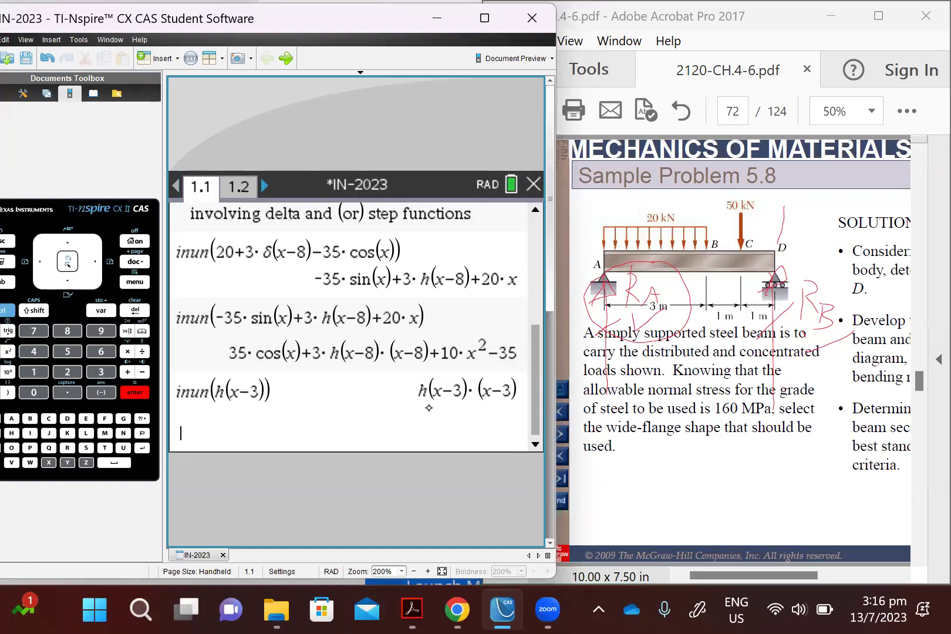
# Step: Outline the 20 kN distributed load and write 'SW = ?' beside the 50 kN load in red
pyautogui.hotkey('alt', 'Tab')
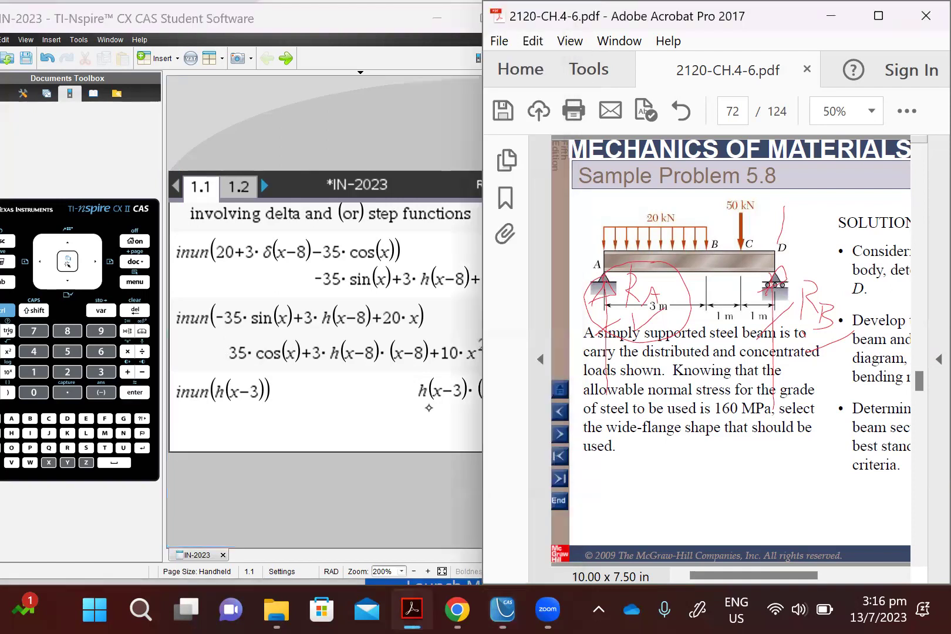
pyautogui.moveTo(640, 205)
pyautogui.mouseDown()
pyautogui.moveTo(688, 207)
pyautogui.moveTo(665, 241)
pyautogui.moveTo(664, 217)
pyautogui.mouseUp()
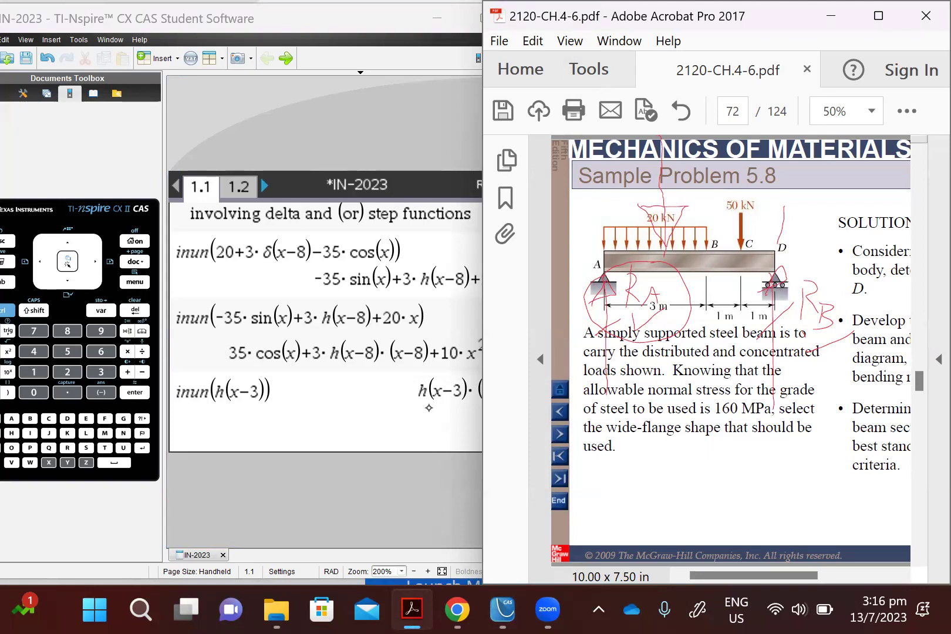
pyautogui.moveTo(808, 194)
pyautogui.mouseDown()
pyautogui.moveTo(801, 209)
pyautogui.moveTo(822, 210)
pyautogui.moveTo(881, 187)
pyautogui.moveTo(872, 209)
pyautogui.mouseUp()
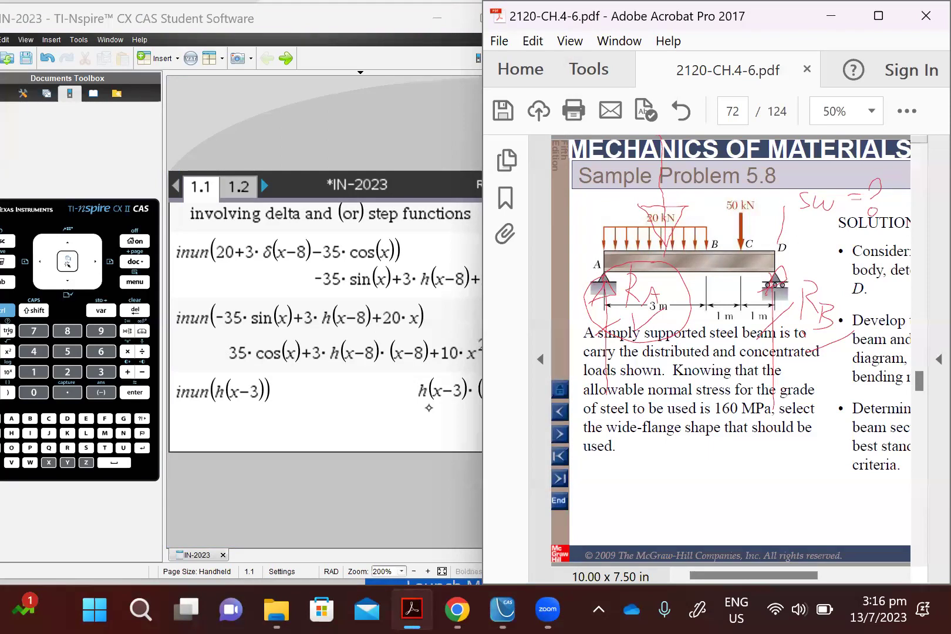
# Step: Insert a new Calculator page 1.2 after page 1.1 in the IN-2023 document
pyautogui.click(311, 439)
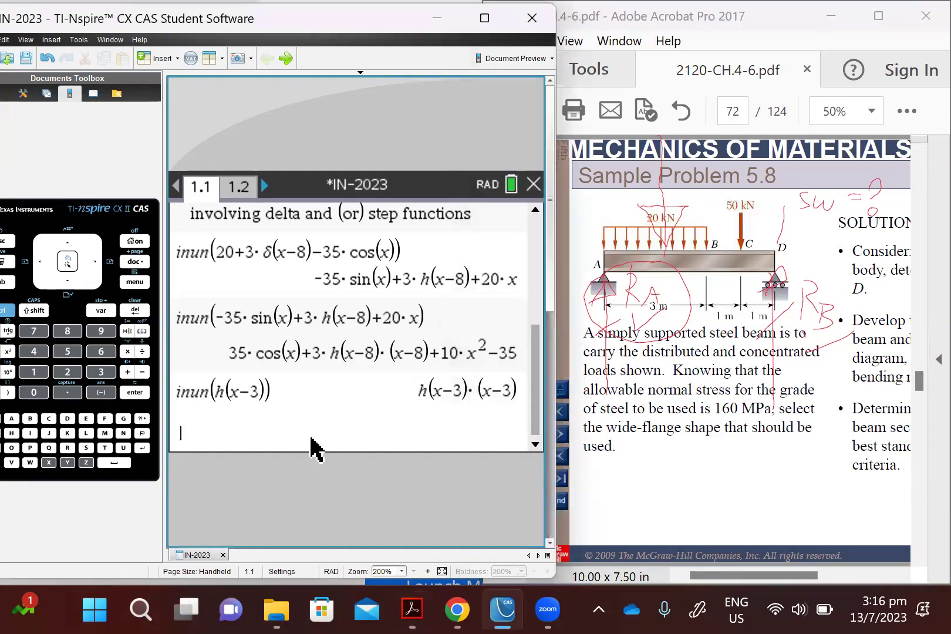
pyautogui.click(144, 267)
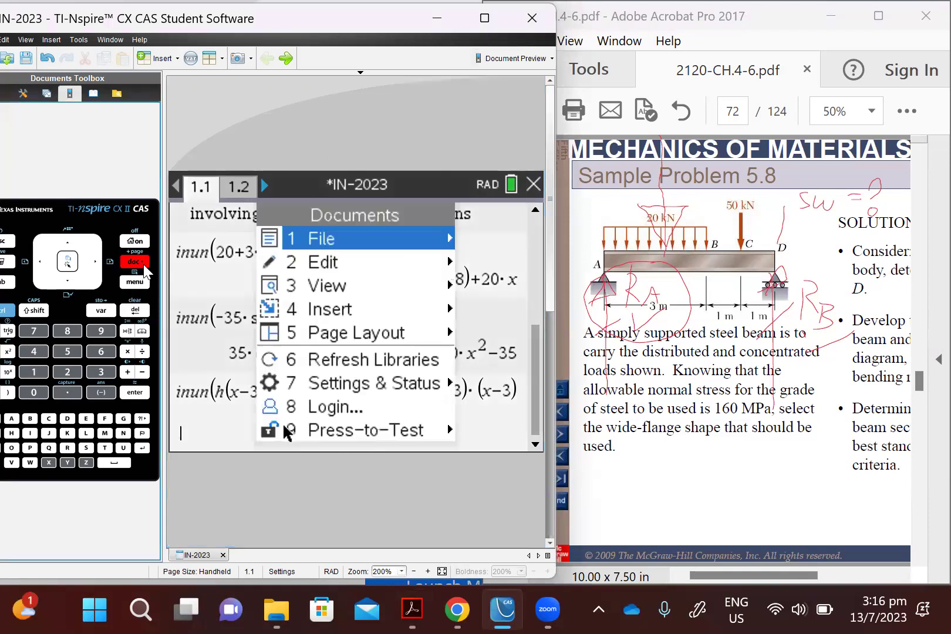
pyautogui.moveTo(332, 307)
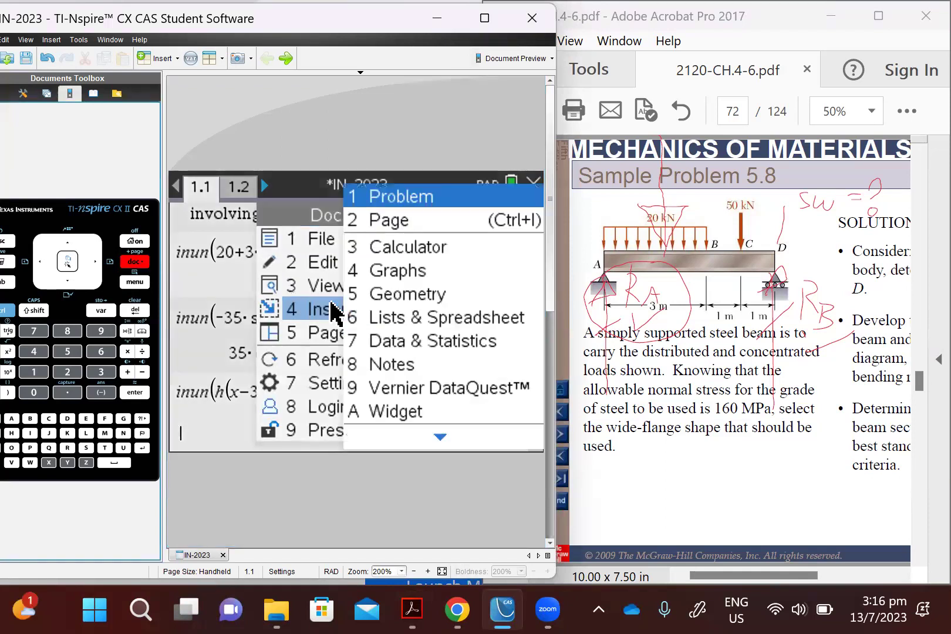
pyautogui.click(394, 222)
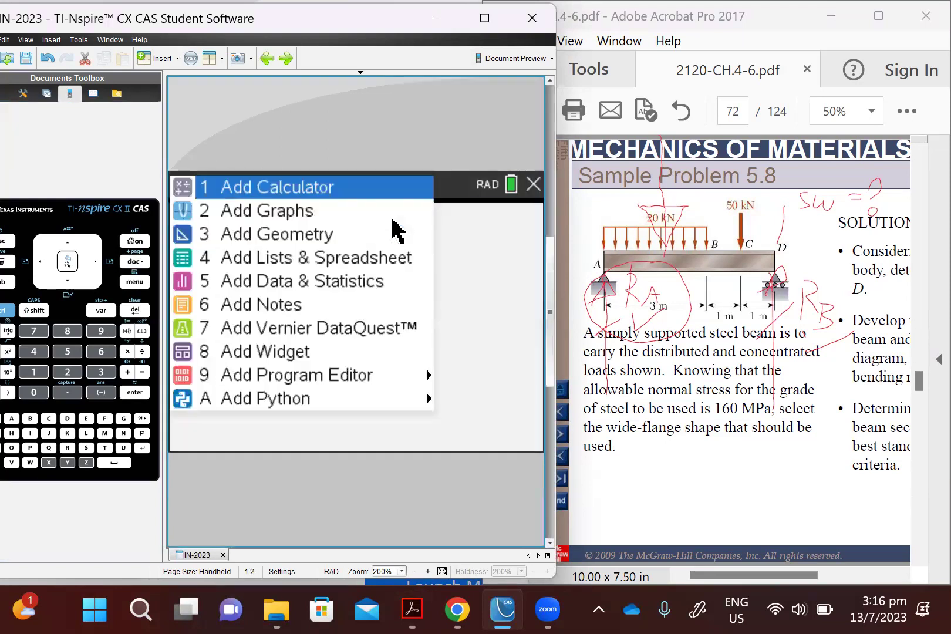
pyautogui.click(370, 189)
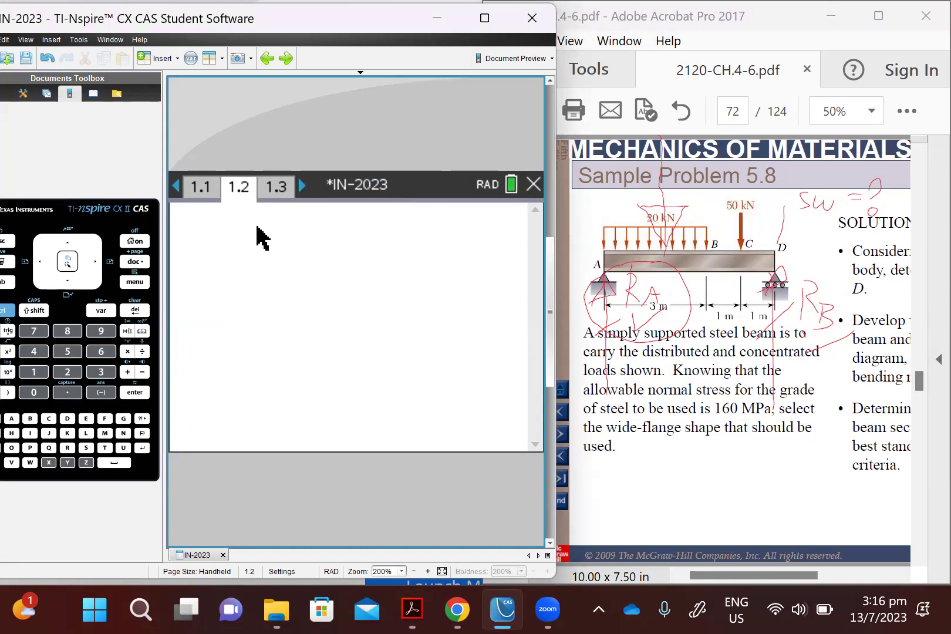
# Step: Define sw:=0 and l:=5, and begin the eq1 definition
pyautogui.write('sw:=0')
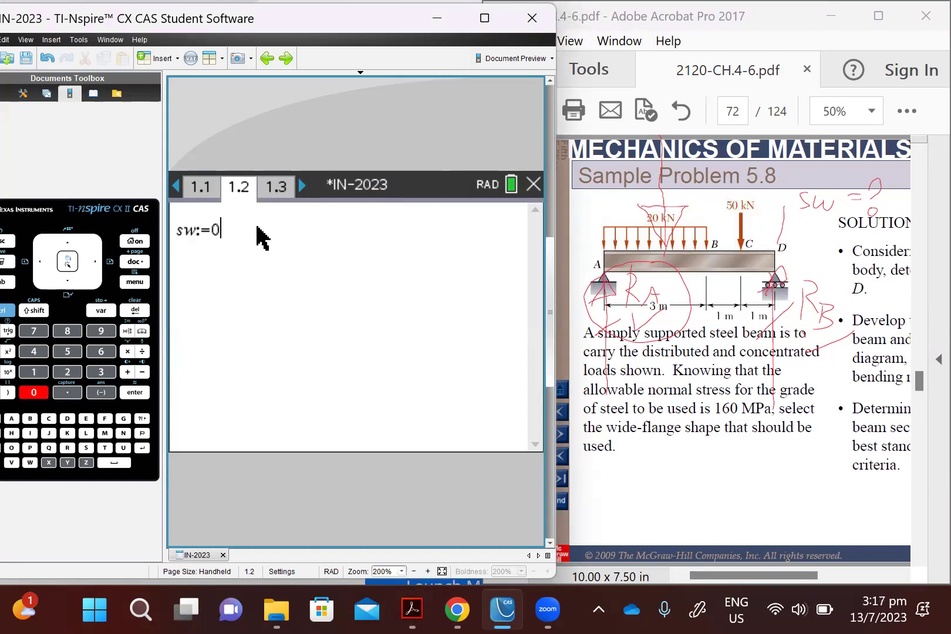
pyautogui.write(':l:L')
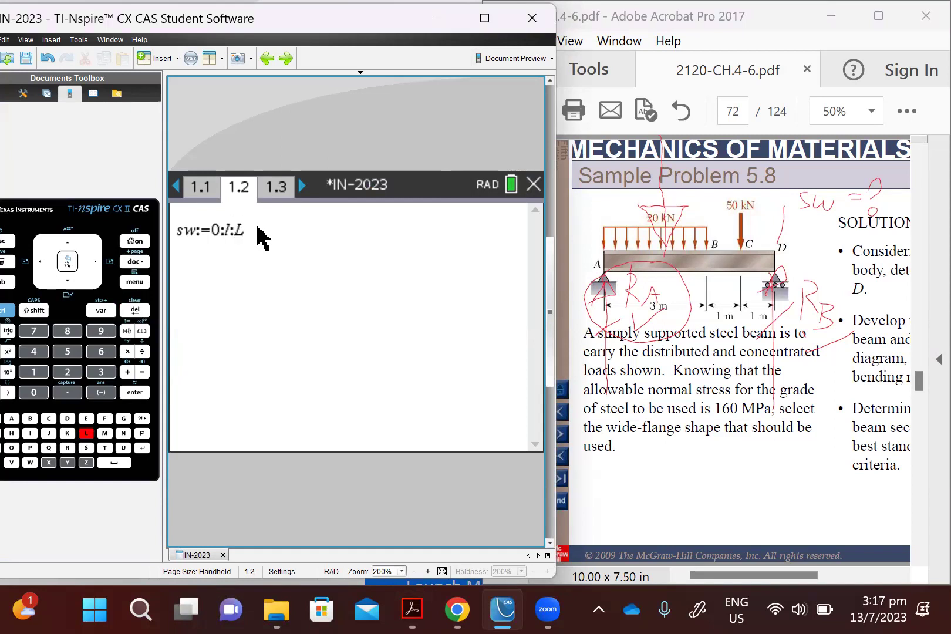
pyautogui.press('BackSpace')
pyautogui.write('=5')
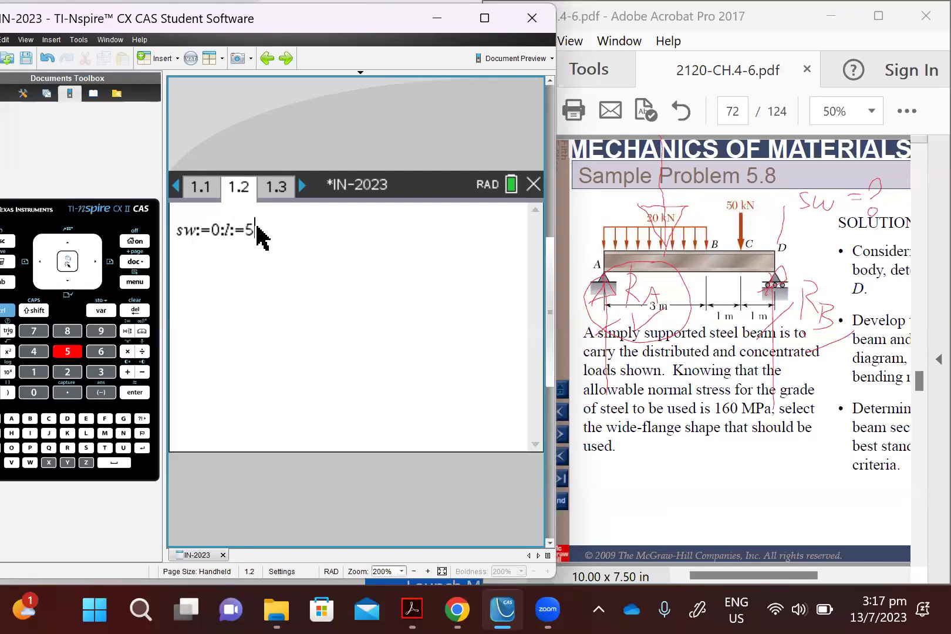
pyautogui.write(':eq1:=')
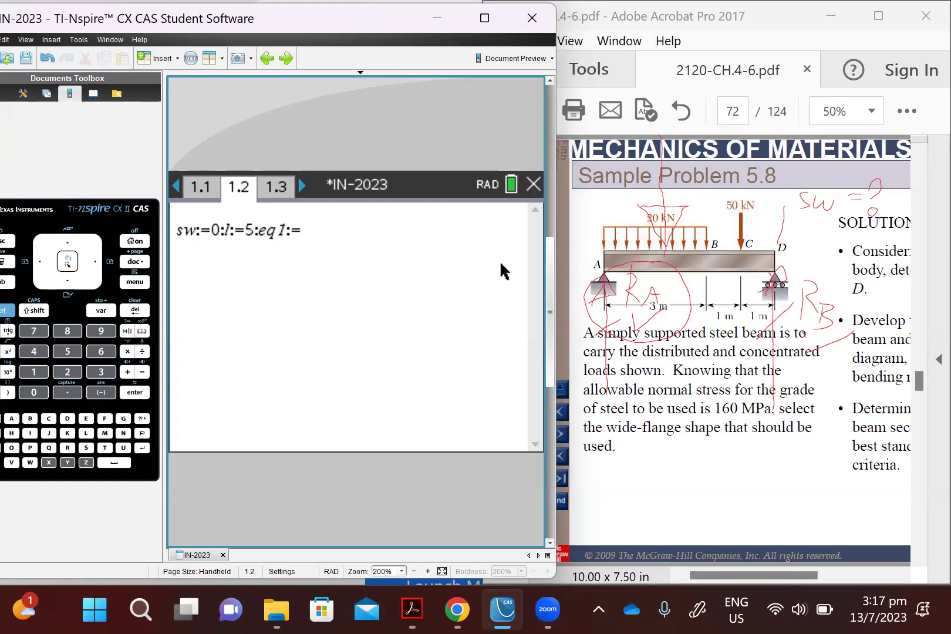
# Step: Mark the PDF, then finish eq1 as ra+rb=sw*l+50+60, giving ra+rb=110
pyautogui.hotkey('alt', 'Tab')
pyautogui.moveTo(817, 287); pyautogui.dragTo(850, 247)
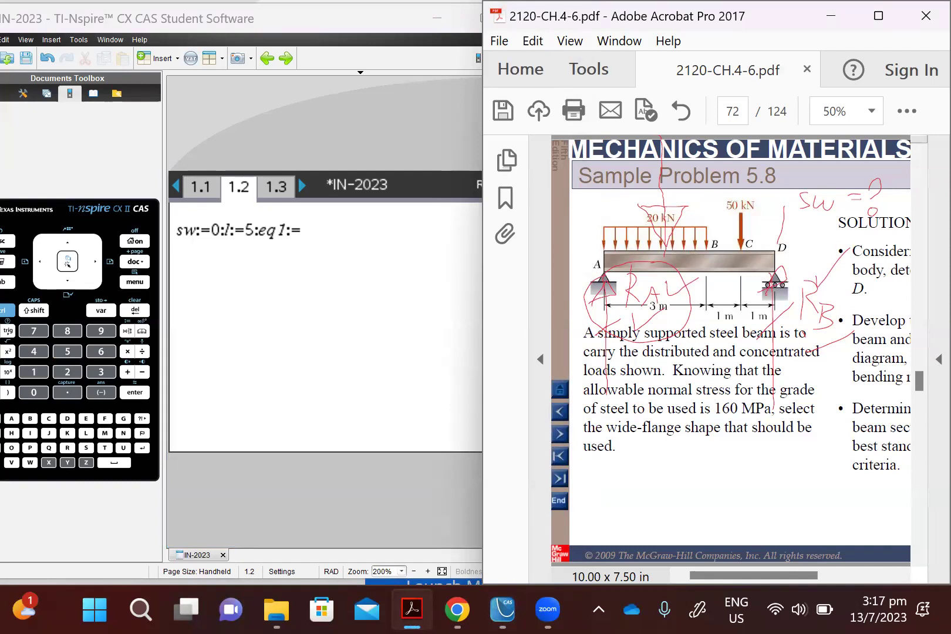
pyautogui.click(421, 238)
pyautogui.write('r')
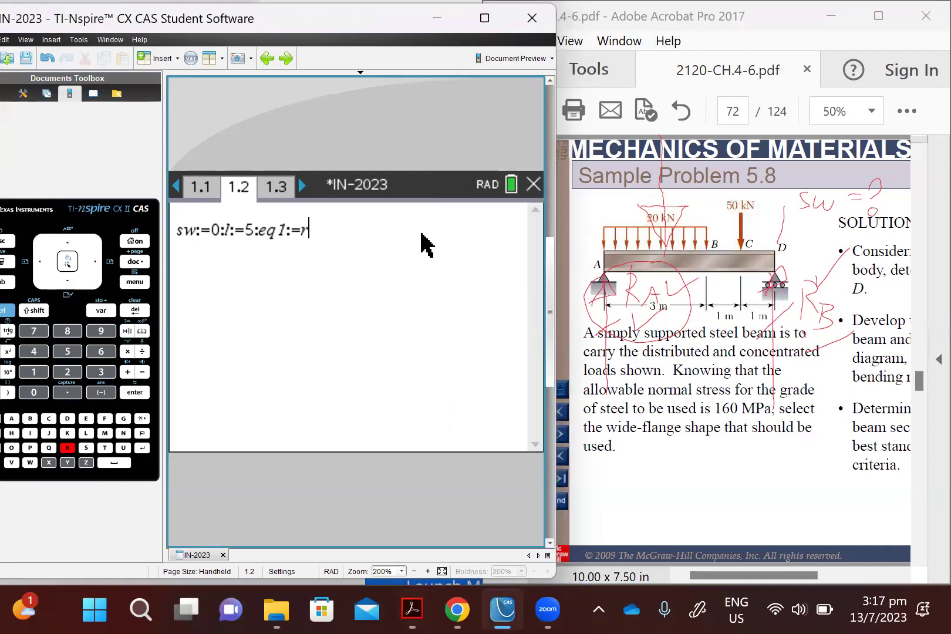
pyautogui.write('a+')
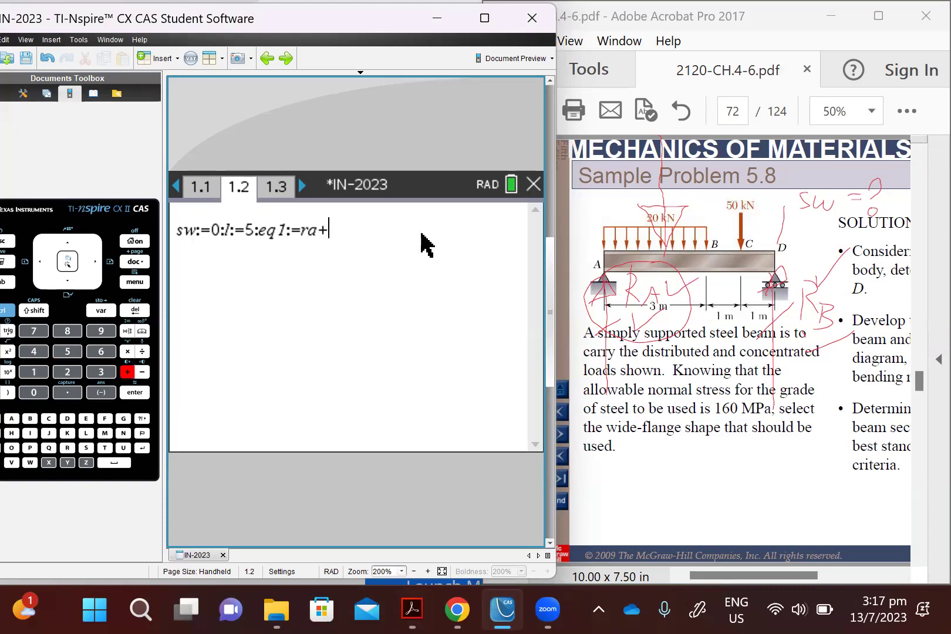
pyautogui.write('rb=')
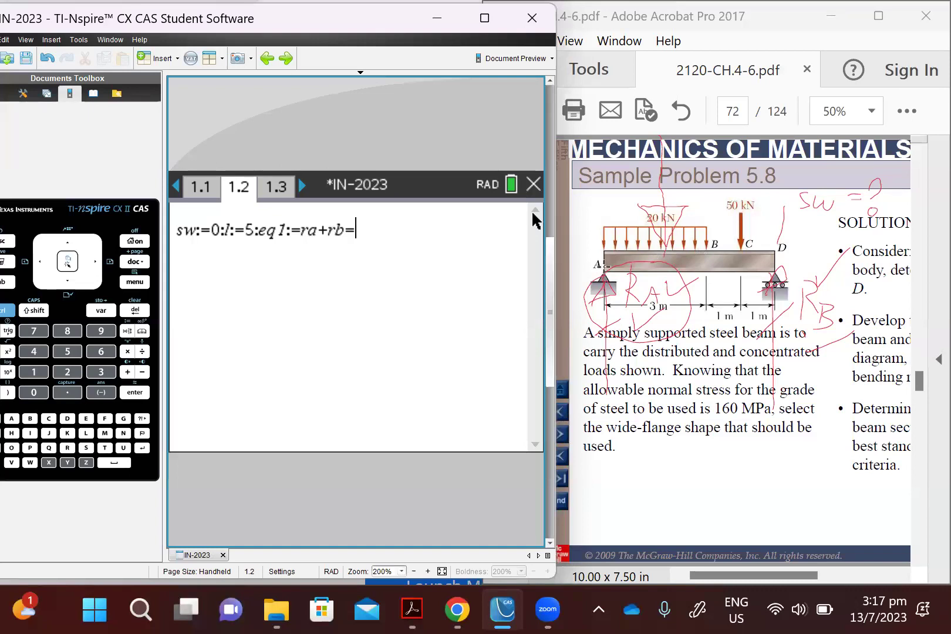
pyautogui.write('sw')
pyautogui.write('*l')
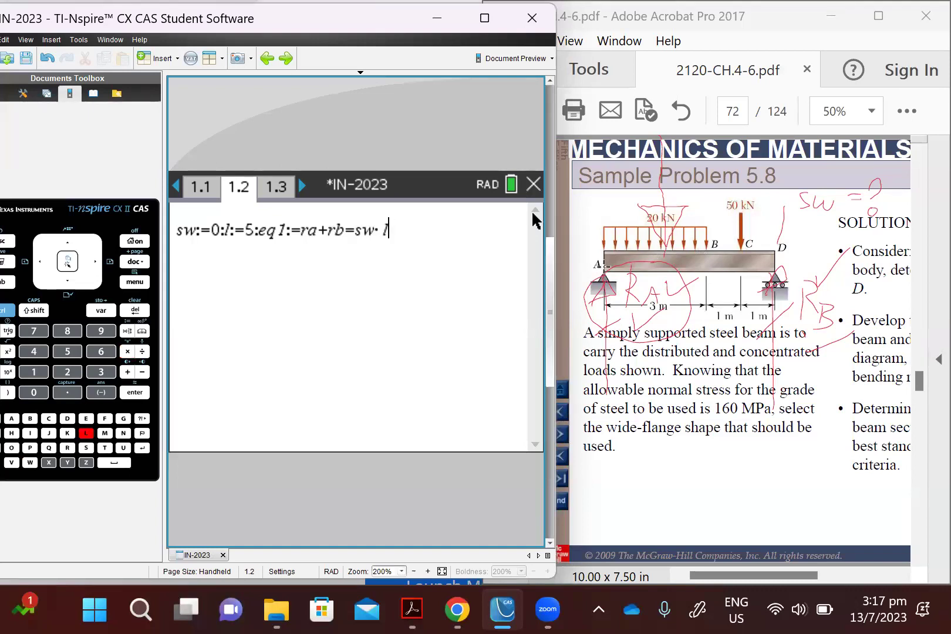
pyautogui.write('+50')
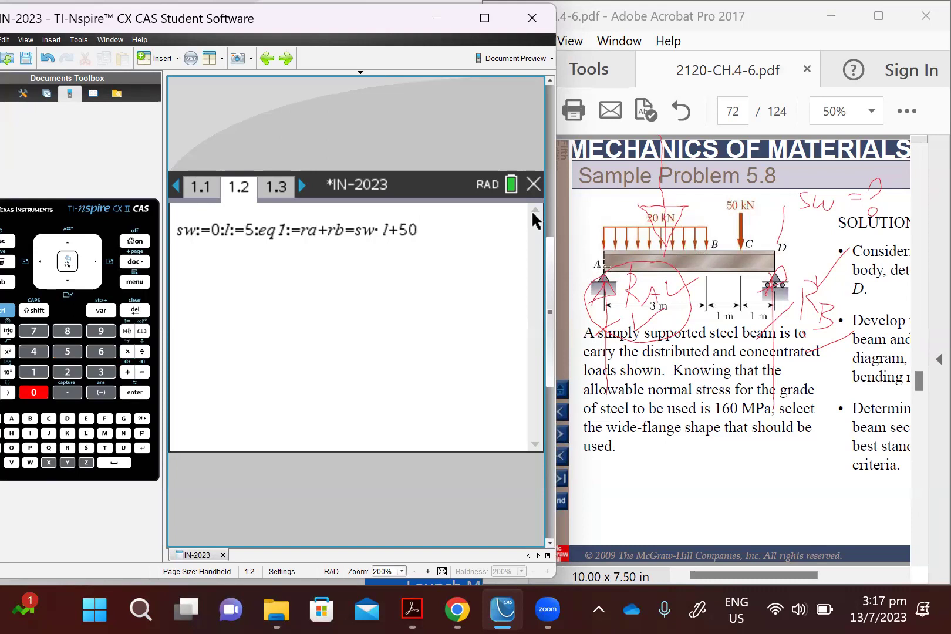
pyautogui.write('+')
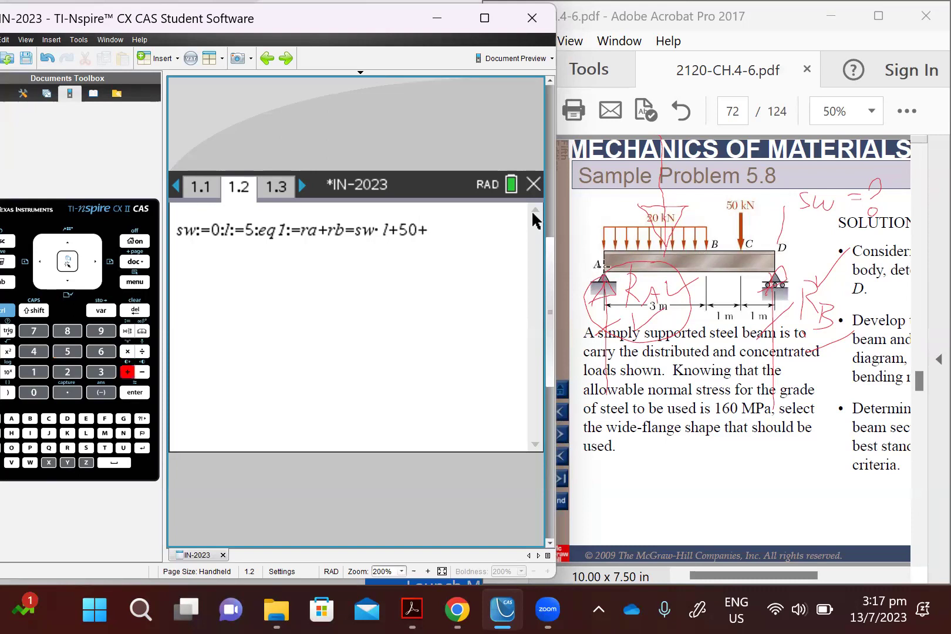
pyautogui.click(912, 268)
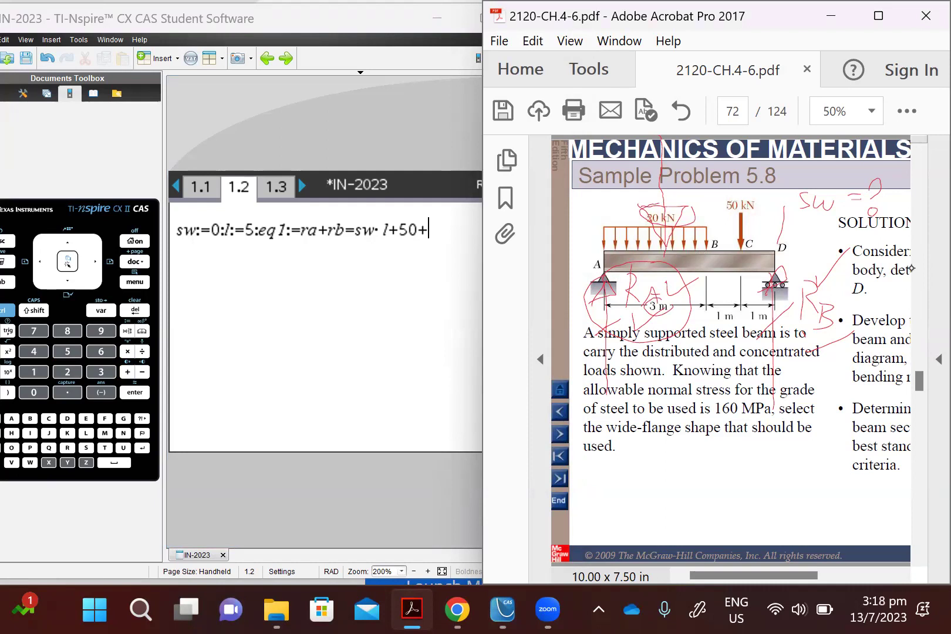
pyautogui.click(441, 238)
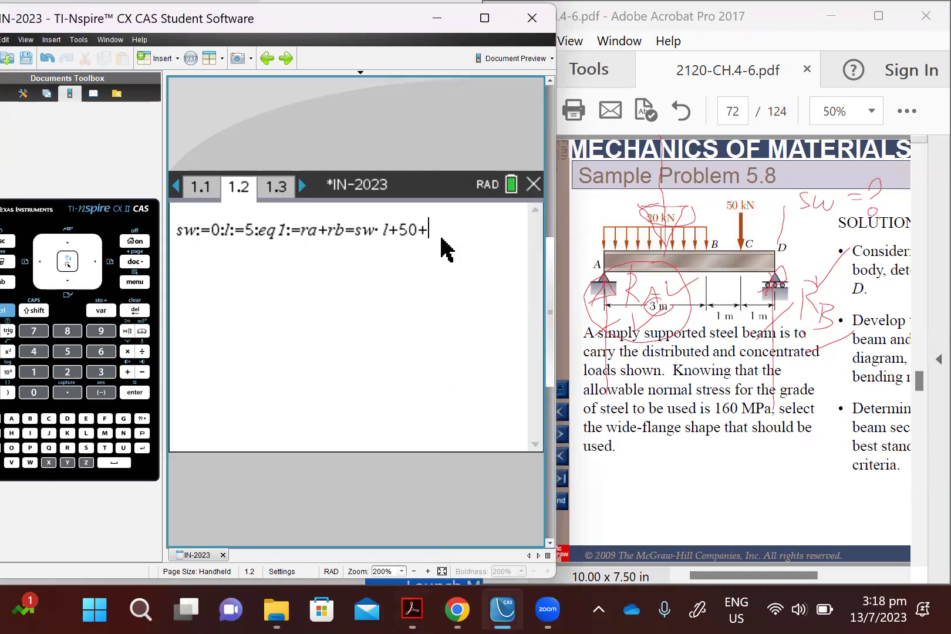
pyautogui.write('60')
pyautogui.press('Return')
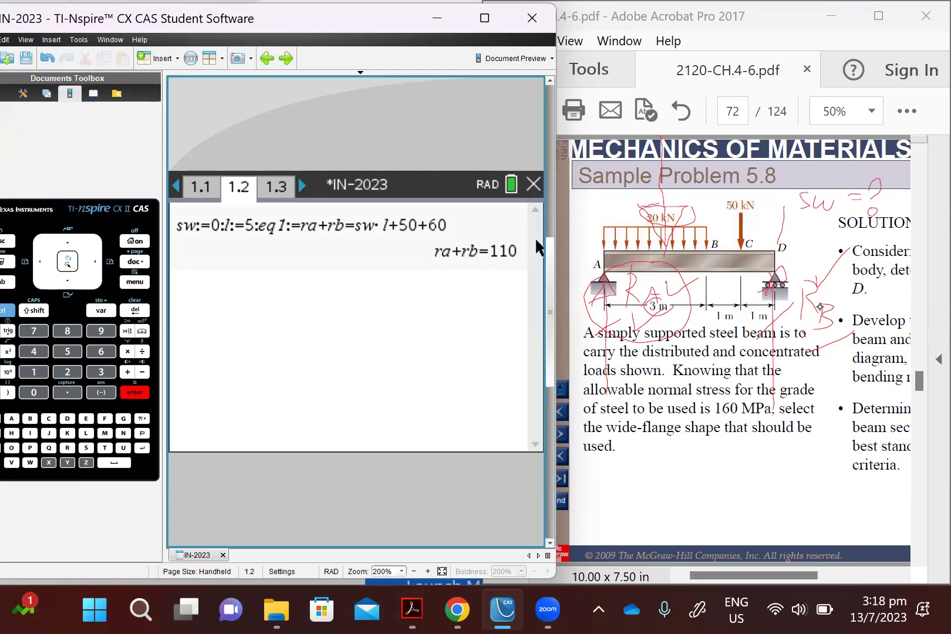
# Step: Draw a red line and a 7-shaped mark over the 20 kN distributed load
pyautogui.click(912, 307)
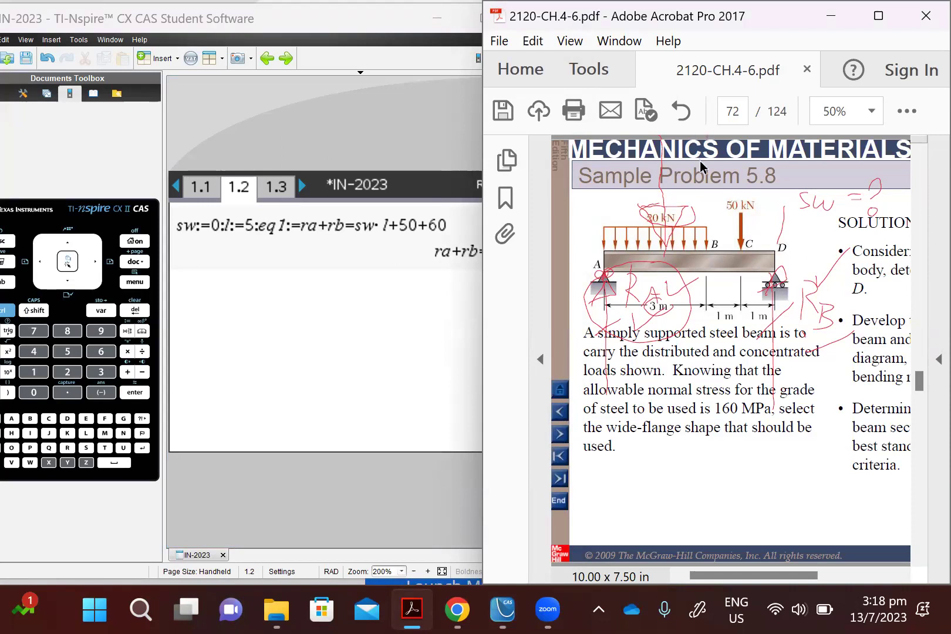
pyautogui.moveTo(697, 174); pyautogui.dragTo(698, 252)
pyautogui.moveTo(686, 205); pyautogui.dragTo(699, 233)
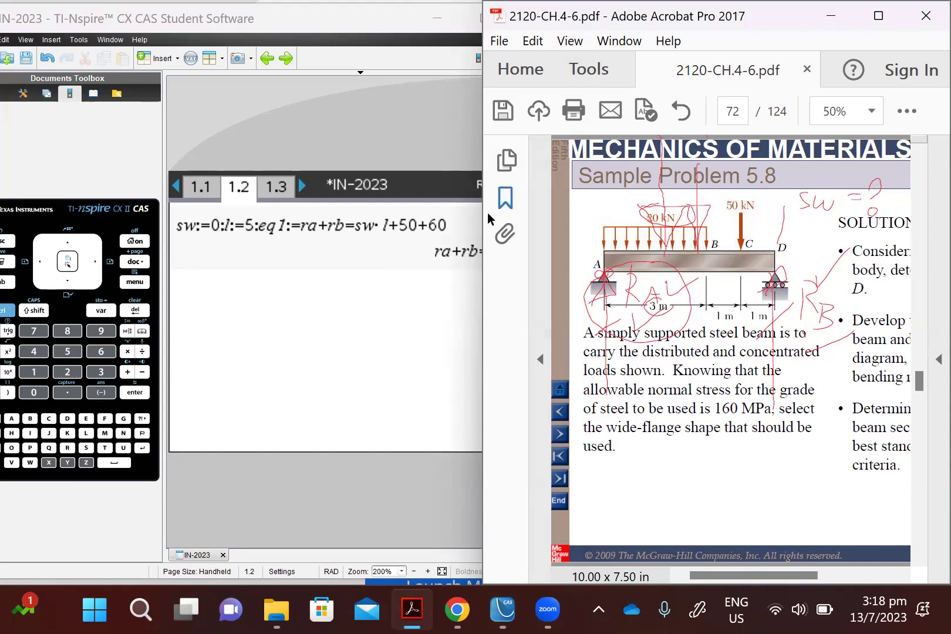
# Step: Start eq2 with the moment terms 60*1.5+sw*l*2.5+, checking loads in the PDF
pyautogui.click(359, 296)
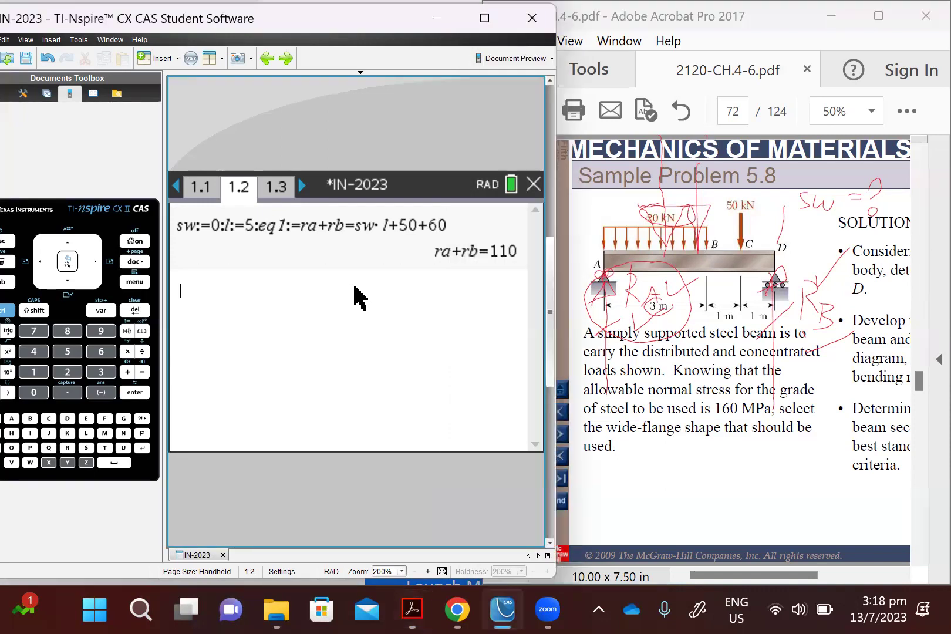
pyautogui.write('eq2:=')
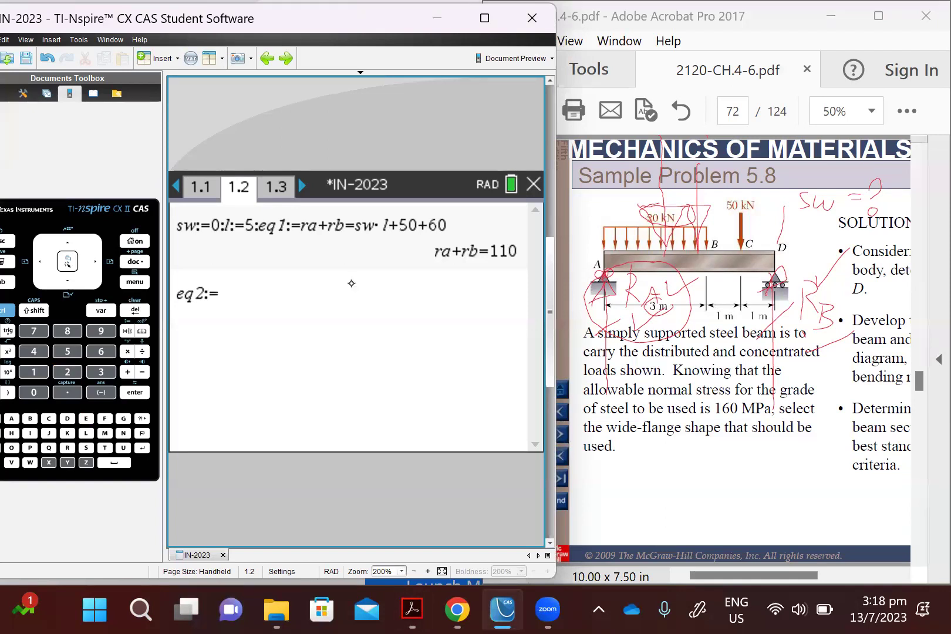
pyautogui.hotkey('alt', 'Tab')
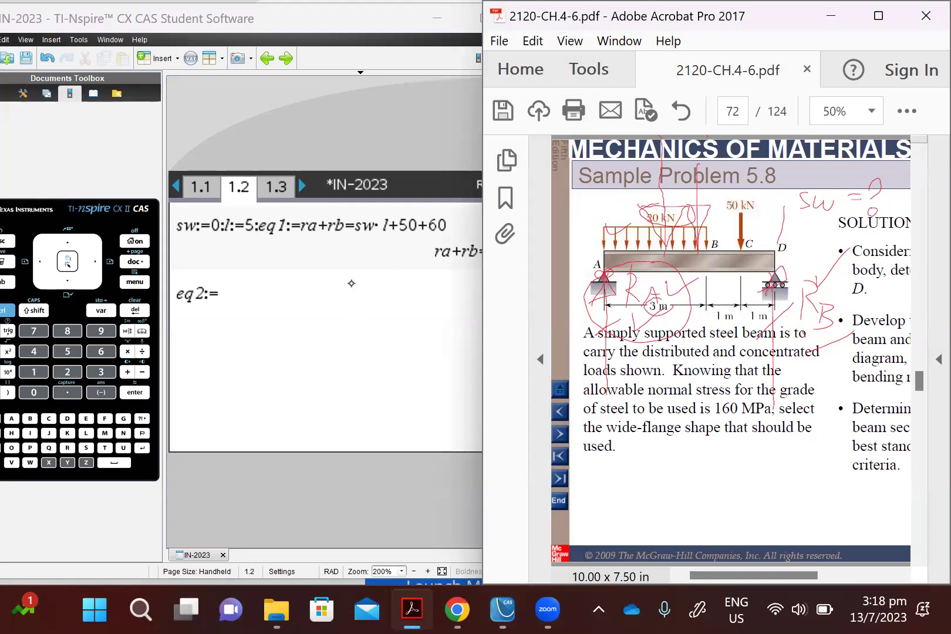
pyautogui.click(325, 299)
pyautogui.write('60·')
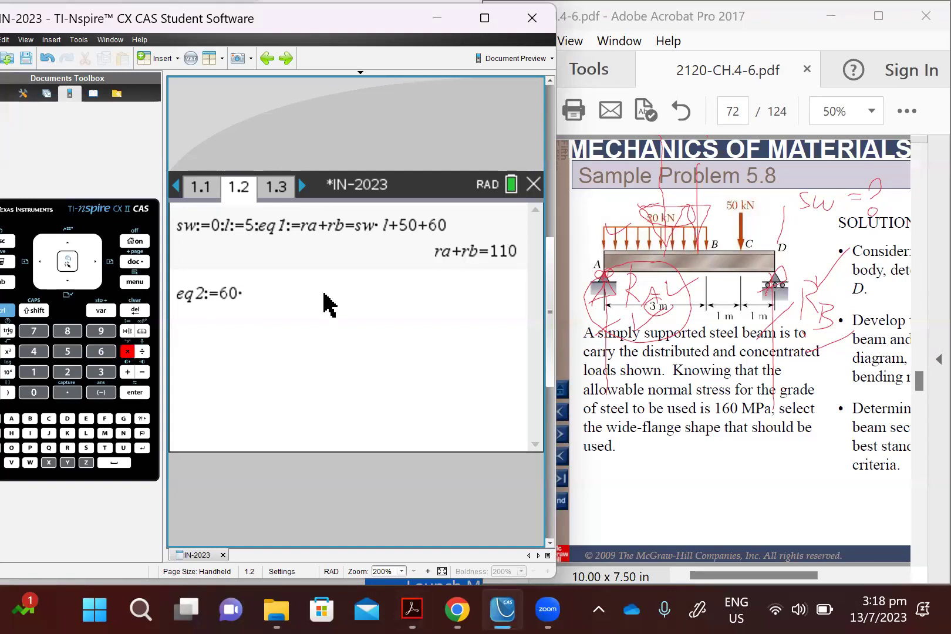
pyautogui.write('1')
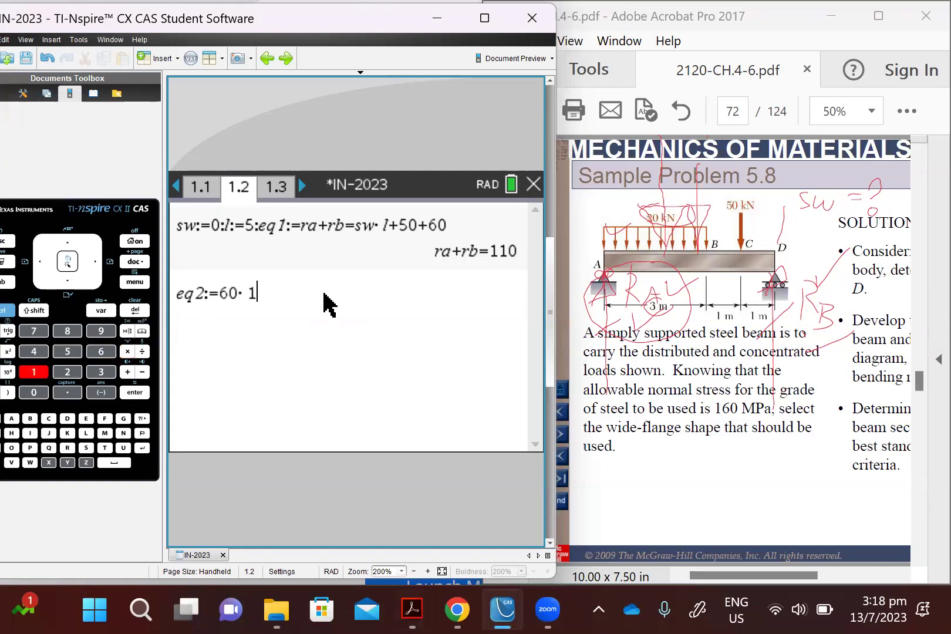
pyautogui.write('.5')
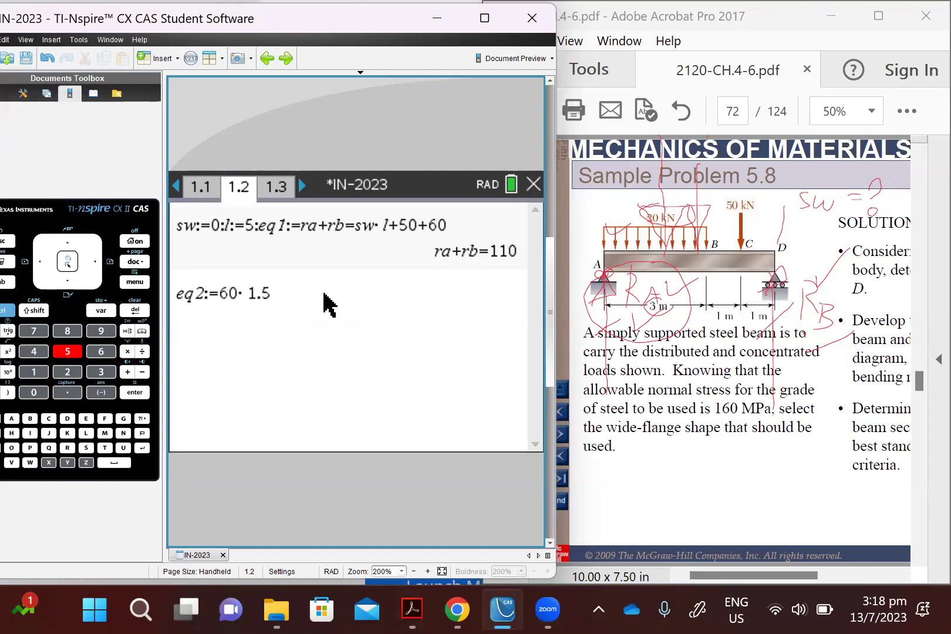
pyautogui.write('+')
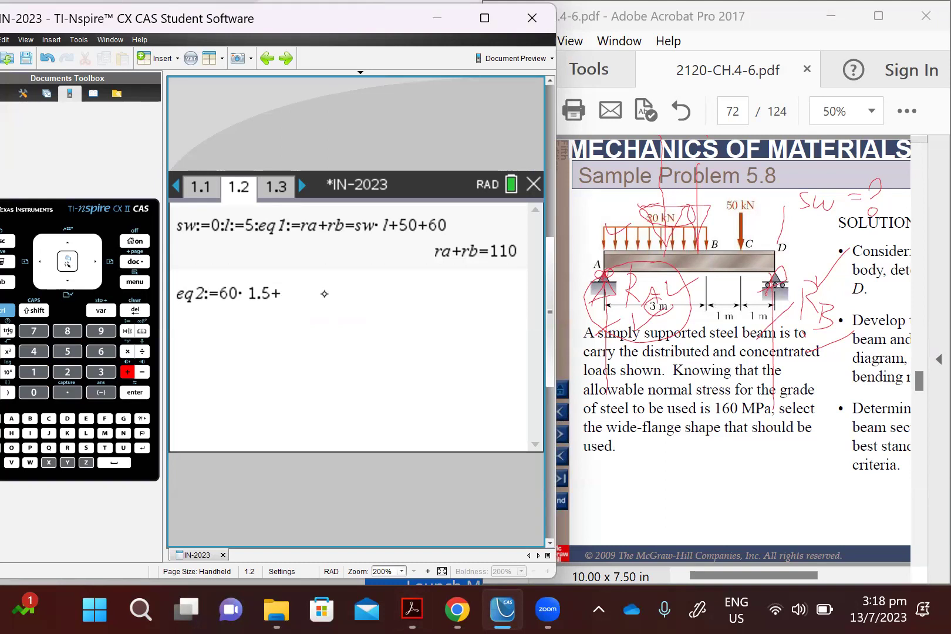
pyautogui.write('sw')
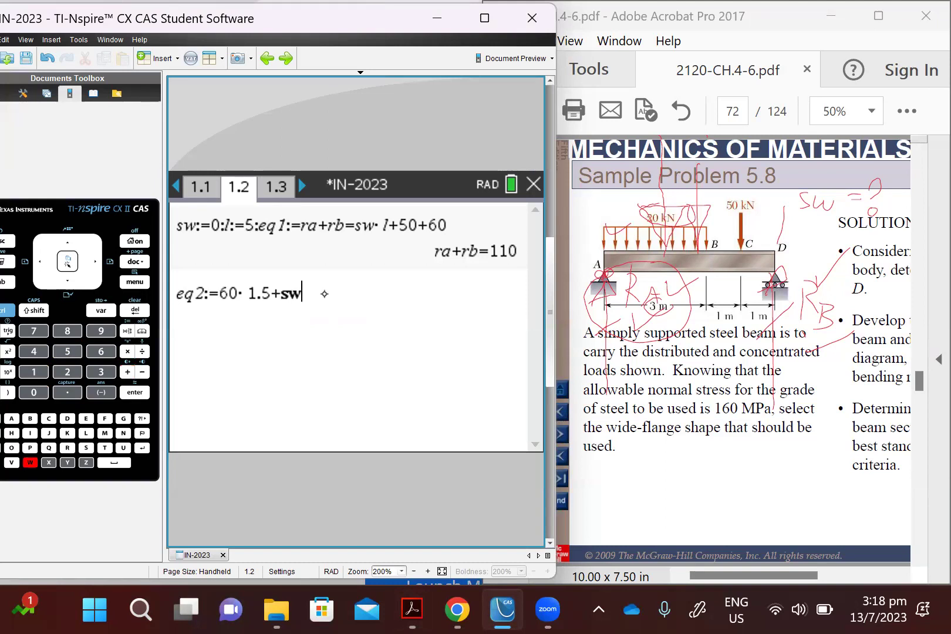
pyautogui.write('*l')
pyautogui.write('2.')
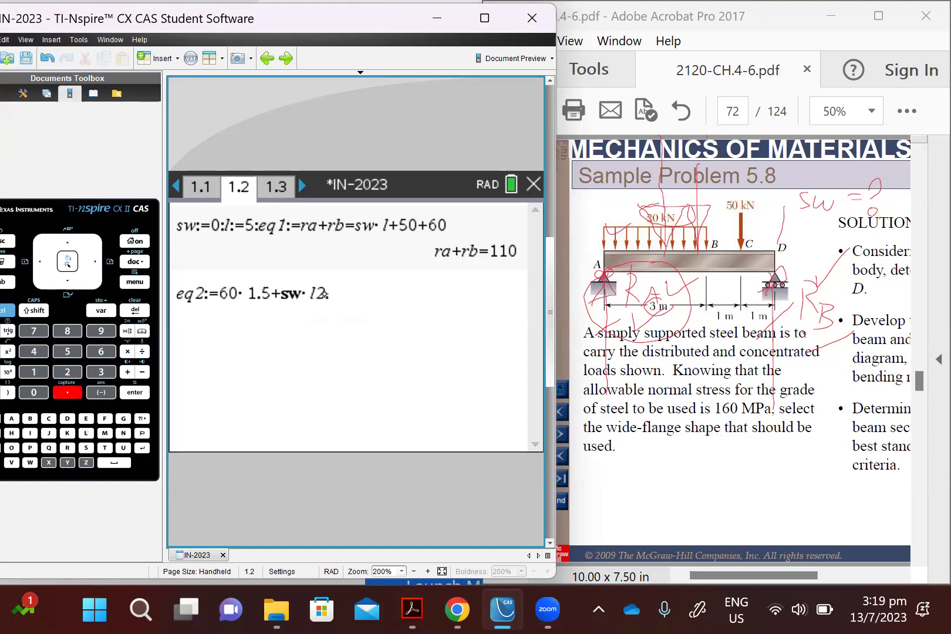
pyautogui.press('BackSpace')
pyautogui.press('BackSpace')
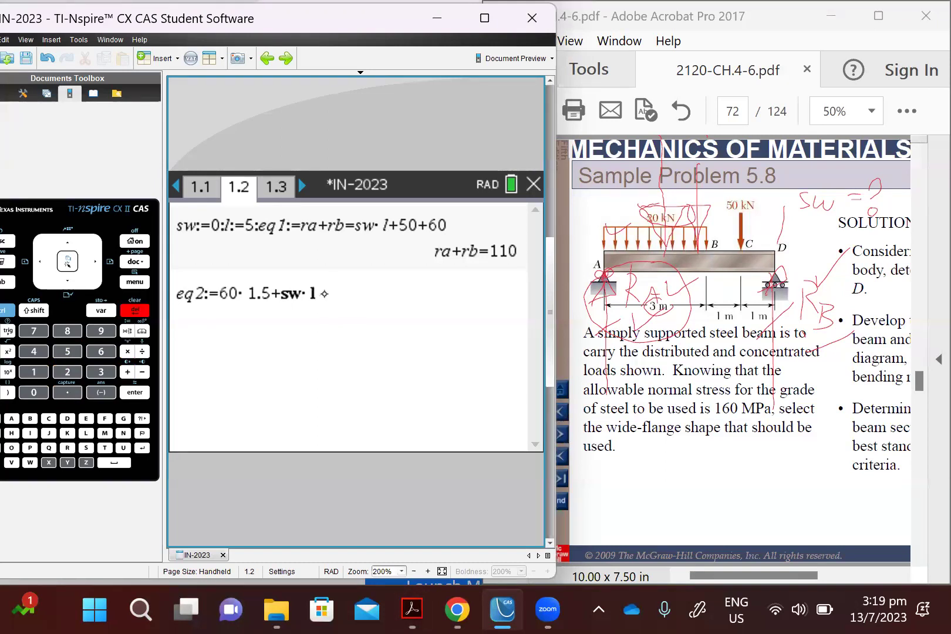
pyautogui.write('*')
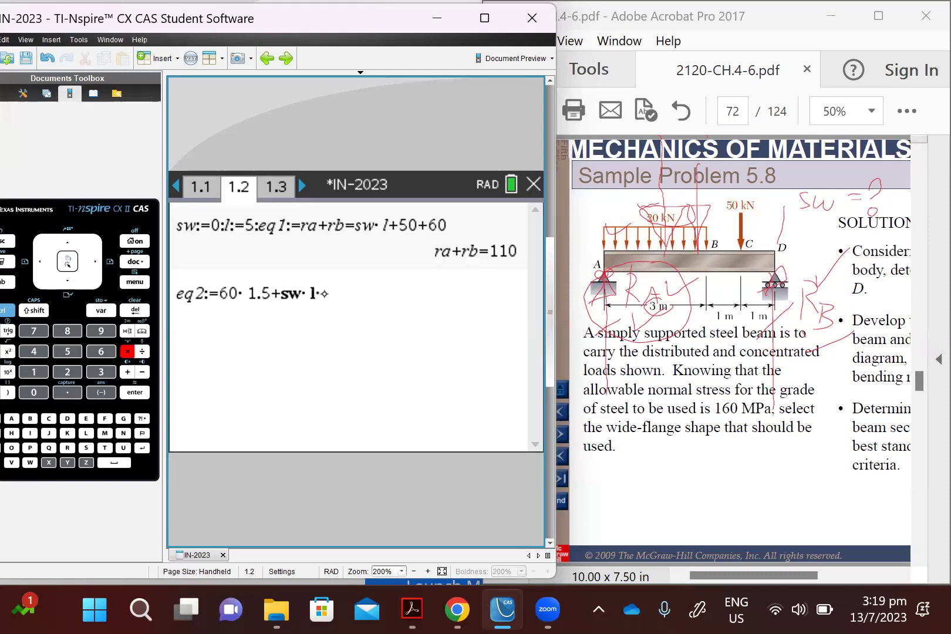
pyautogui.write('2.5')
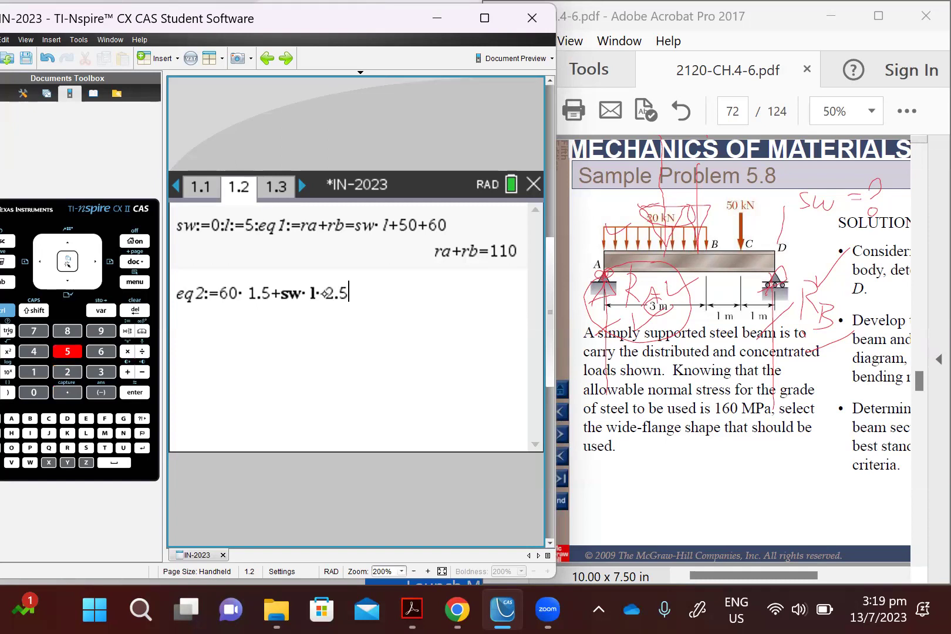
pyautogui.write('+')
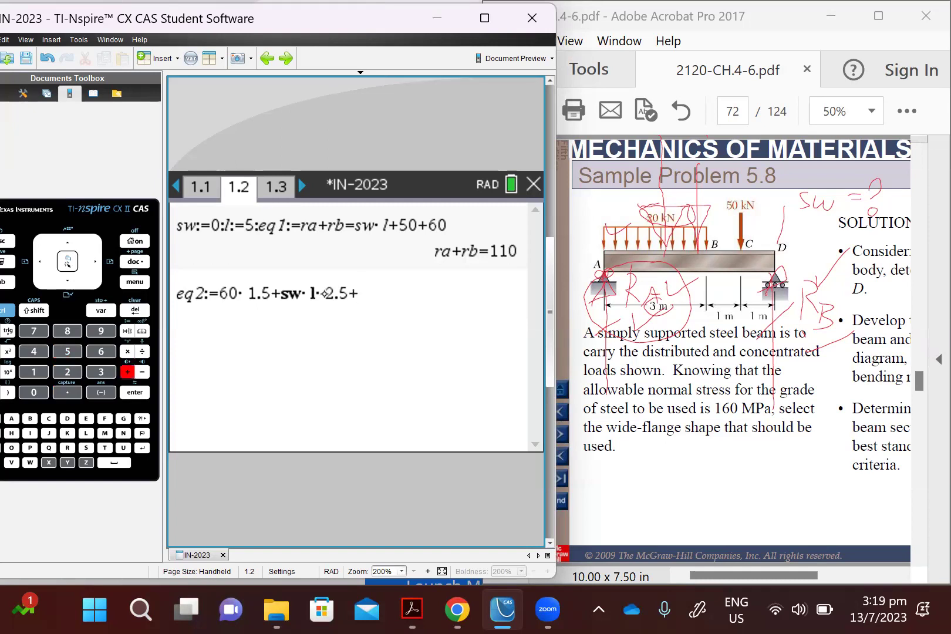
# Step: Finish eq2 with 50*4=rb*l, evaluating to 290.=5·rb, and begin sol:=solve(eq1
pyautogui.hotkey('alt', 'Tab')
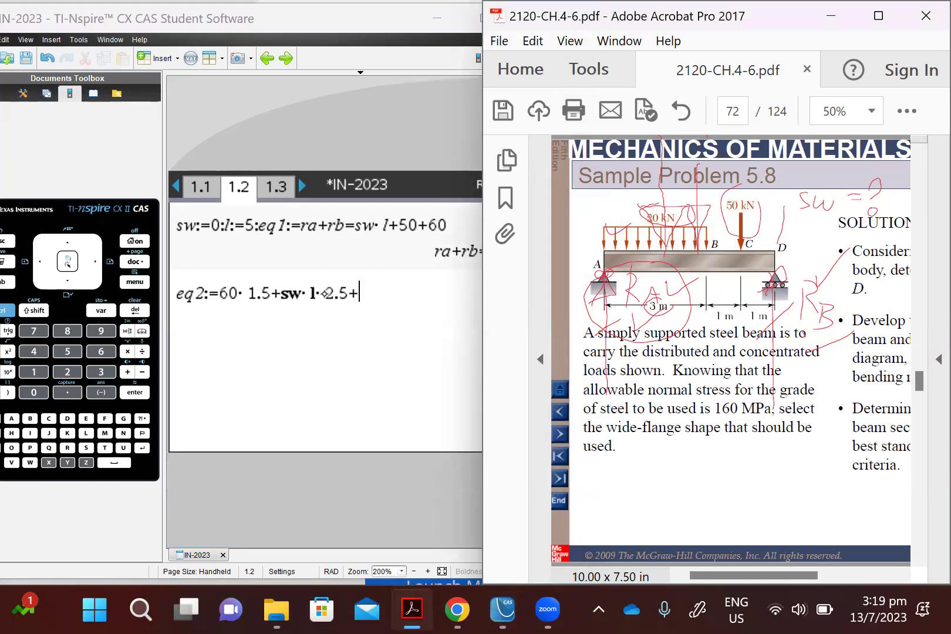
pyautogui.click(422, 281)
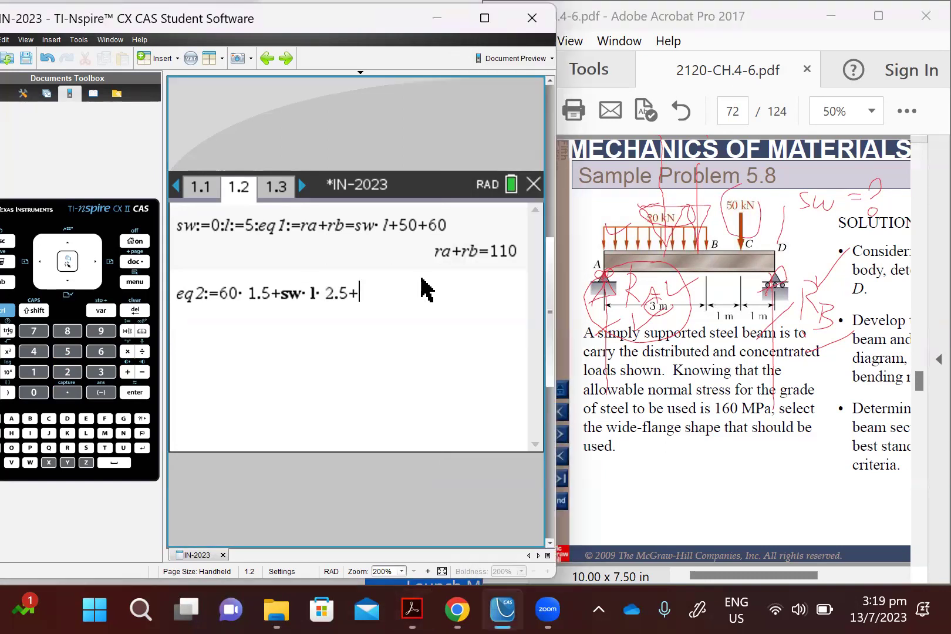
pyautogui.write('50*')
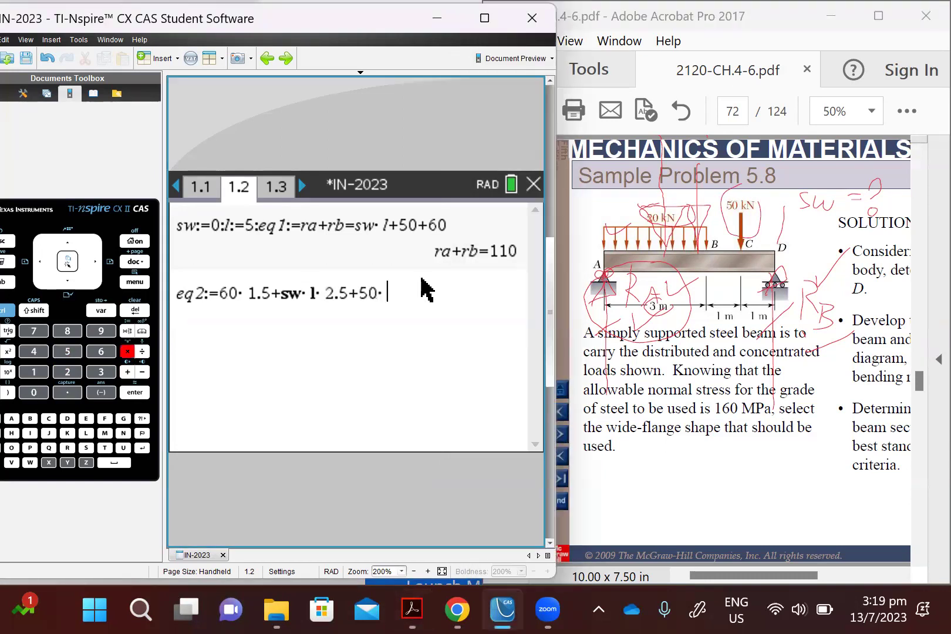
pyautogui.write('4')
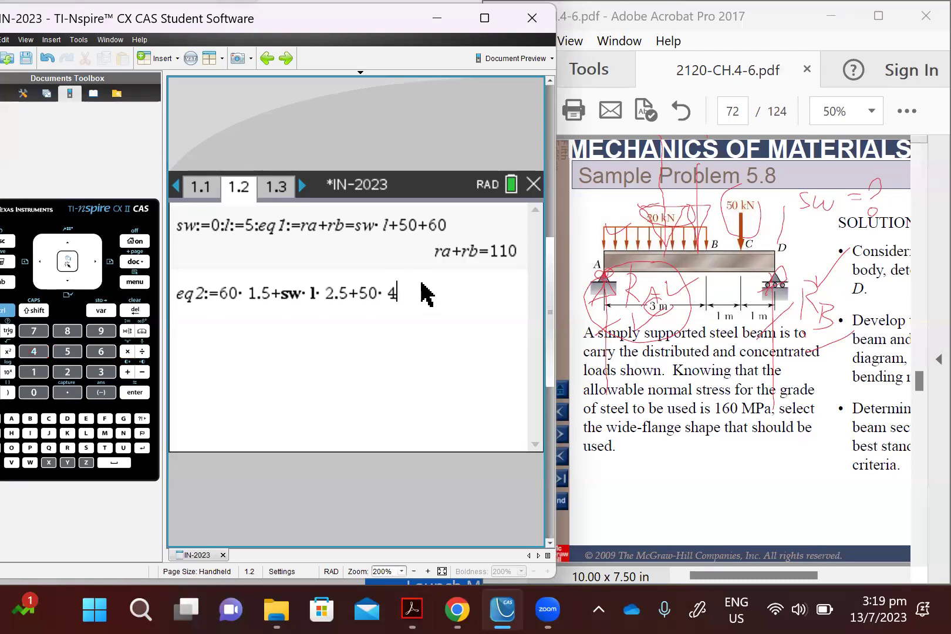
pyautogui.write('=')
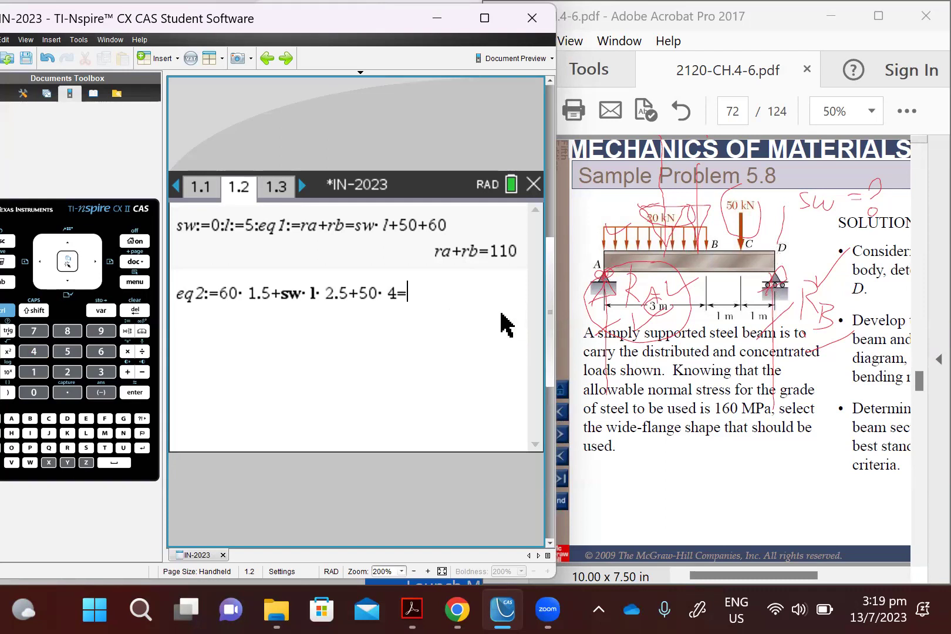
pyautogui.write('rb(')
pyautogui.press('BackSpace')
pyautogui.write('*l')
pyautogui.press('Return')
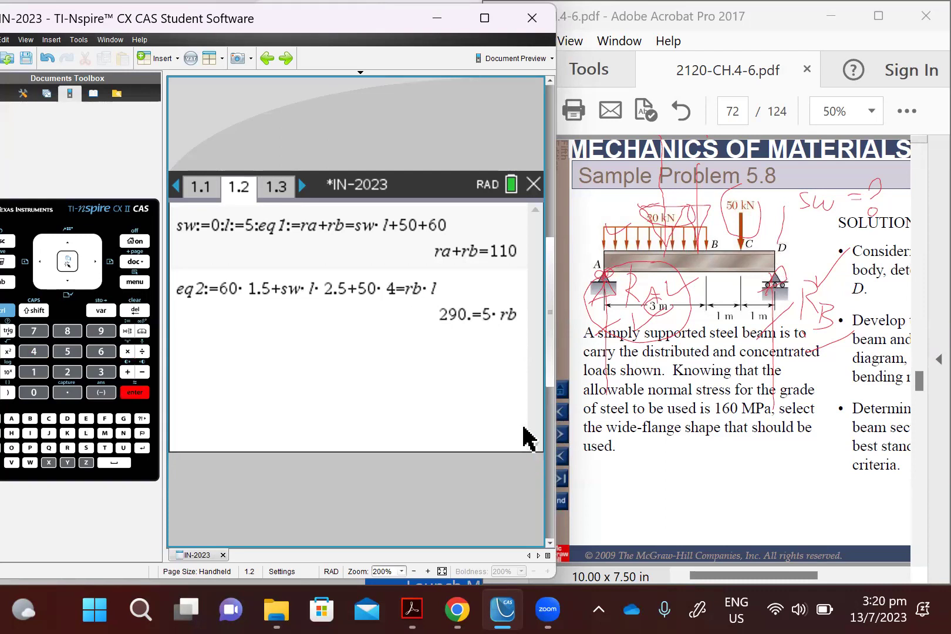
pyautogui.write('sol:=')
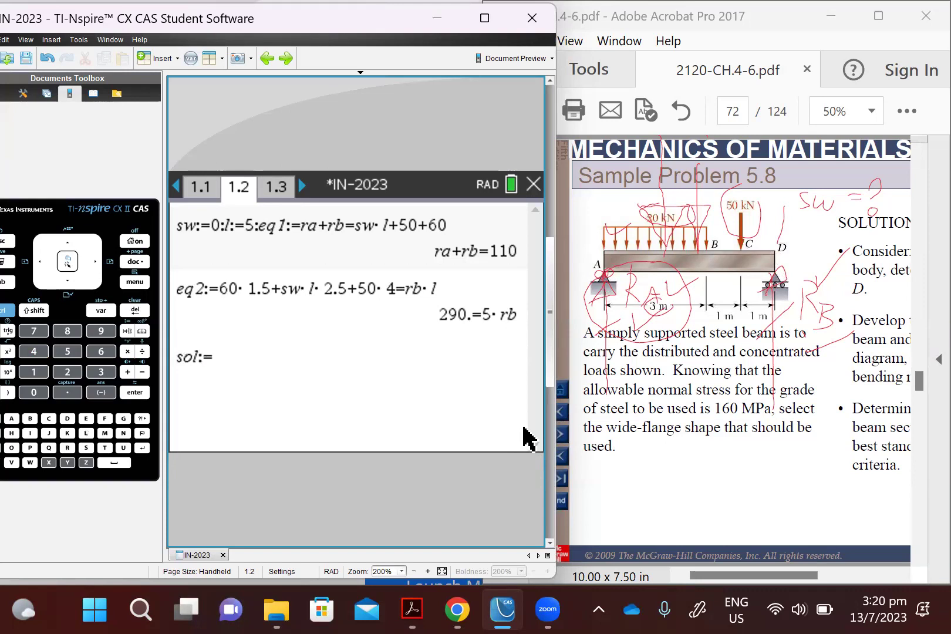
pyautogui.write('solve(eq1')
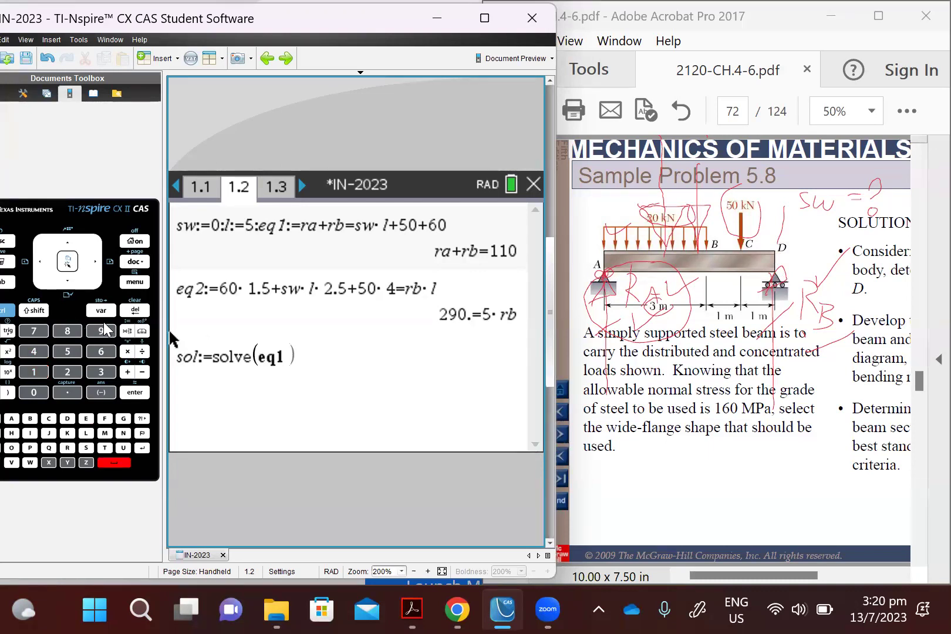
# Step: Solve eq1 and eq2 for {ra,rb} into sol, using 'and' from the Catalog: ra=52, rb=58
pyautogui.click(142, 331)
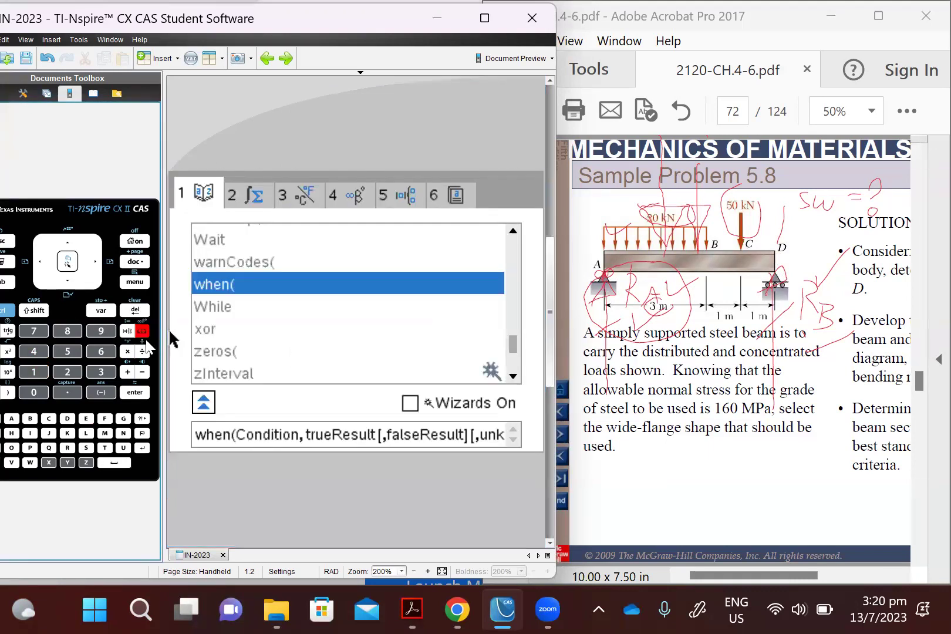
pyautogui.click(12, 419)
pyautogui.doubleClick(213, 280)
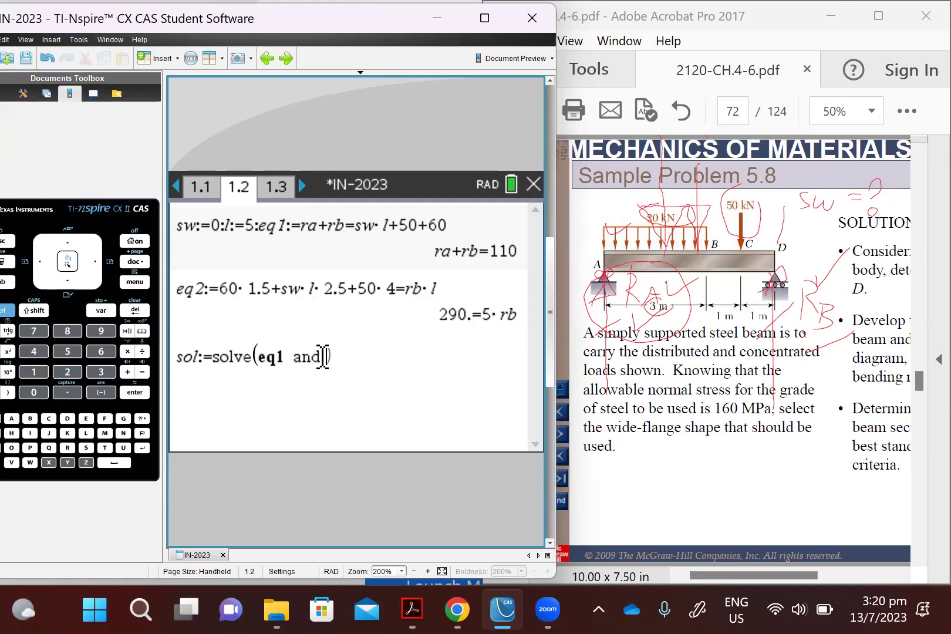
pyautogui.write('eq2')
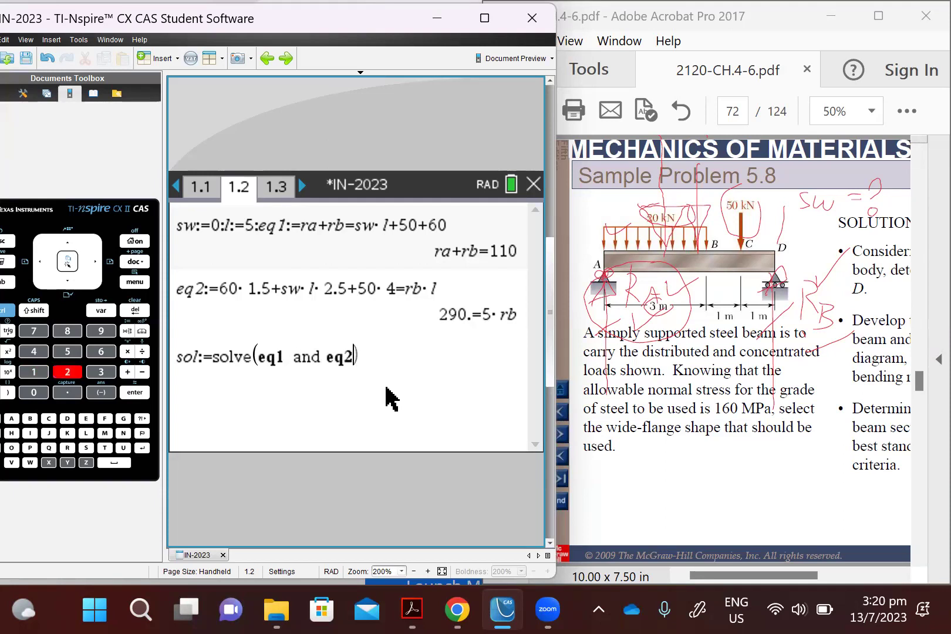
pyautogui.write(',')
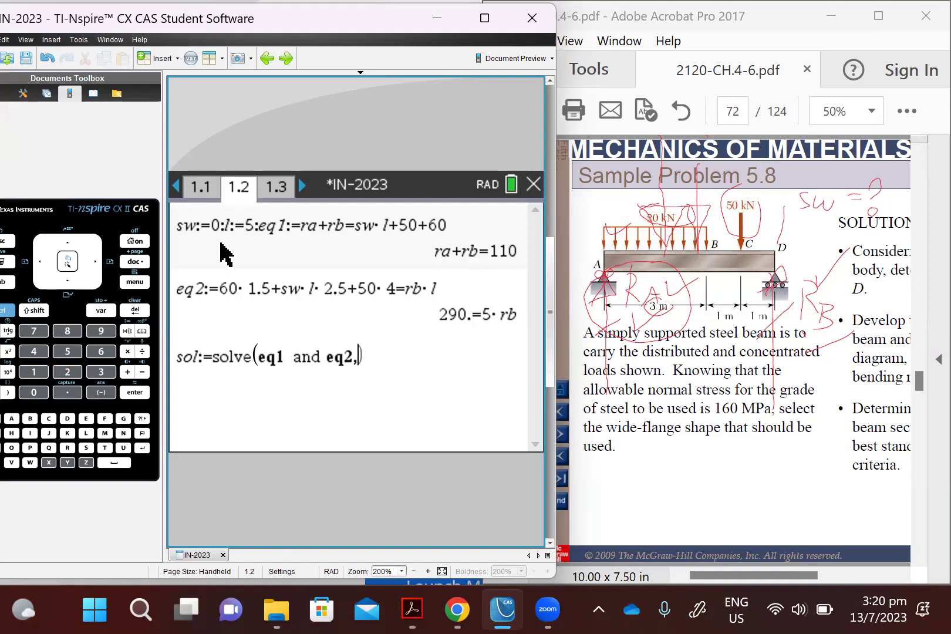
pyautogui.write('{')
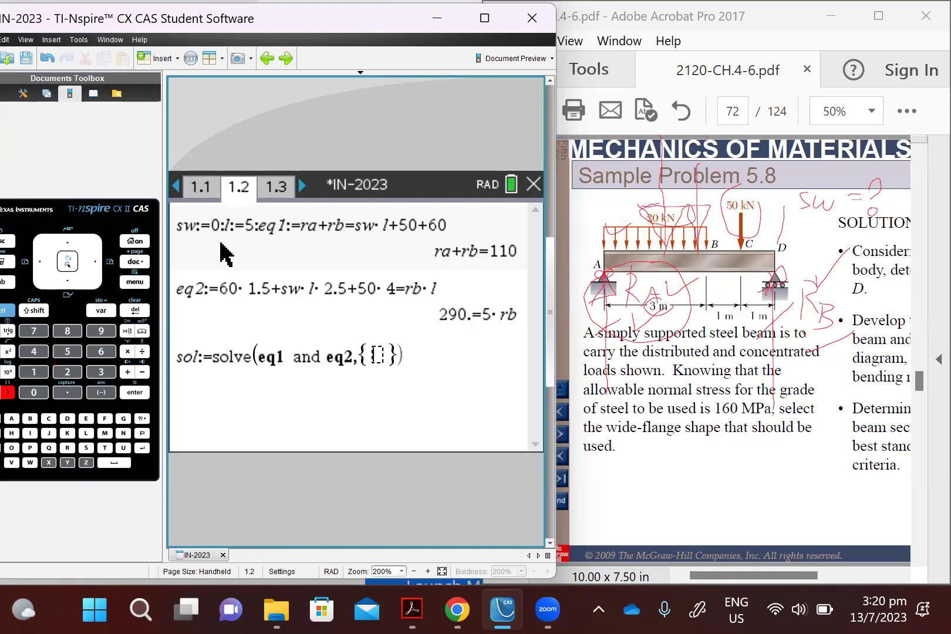
pyautogui.write('ra,')
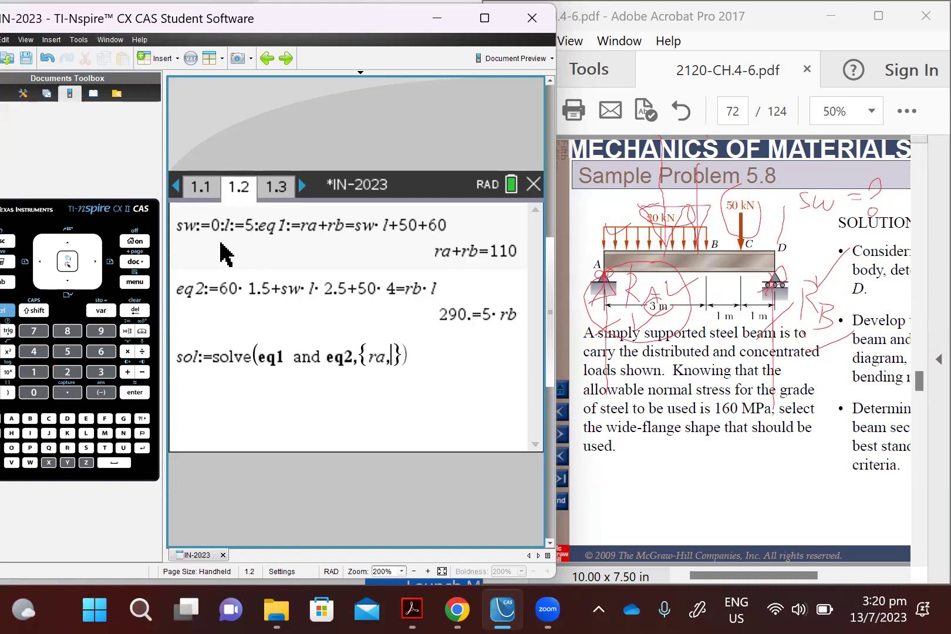
pyautogui.write('rb')
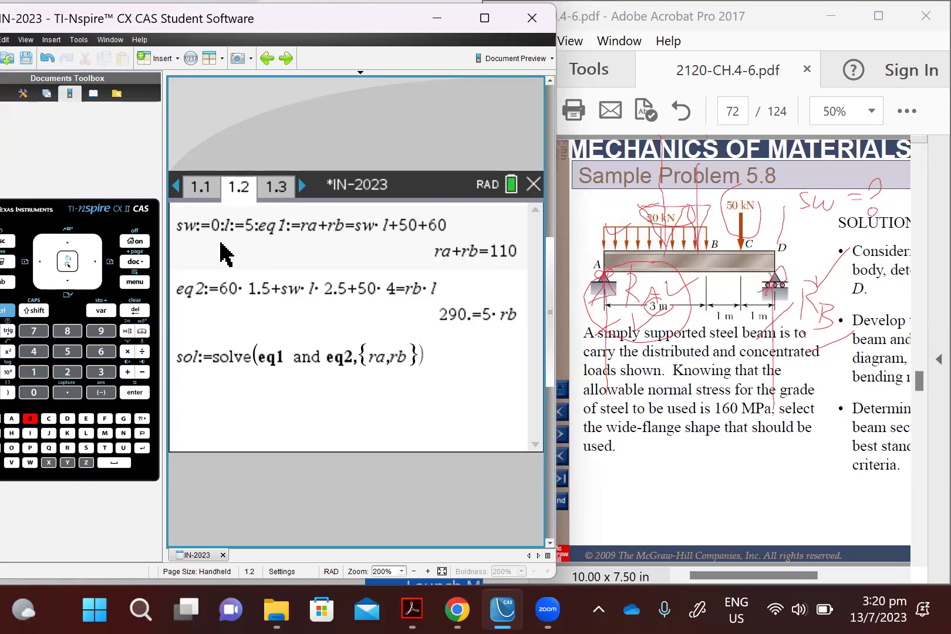
pyautogui.press('Return')
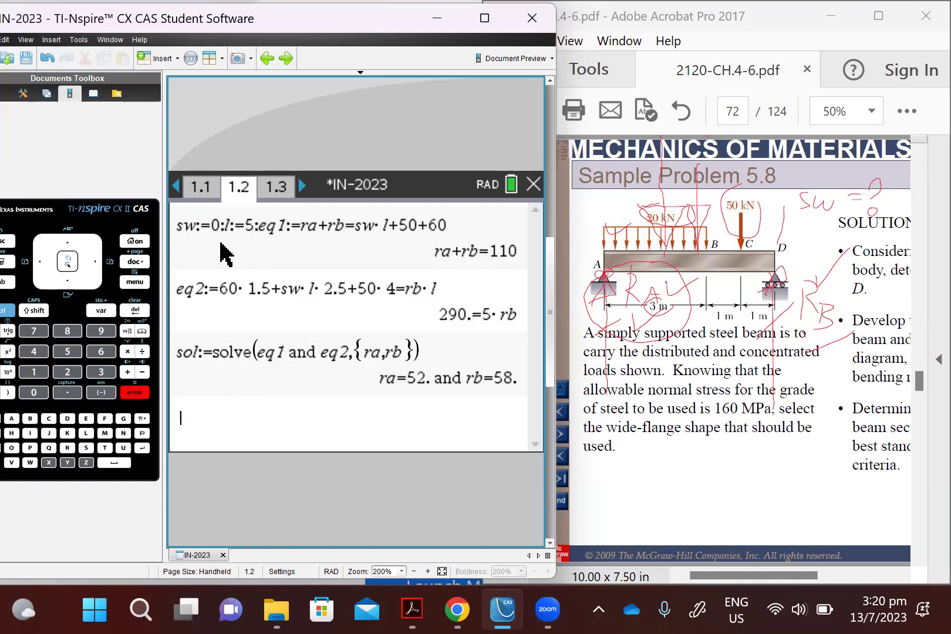
# Step: Check the textbook's solution values Ay=52.0 kN and D=58.0 kN, then return to the TI-Nspire results
pyautogui.click(684, 382)
pyautogui.scroll(-1, 686, 384)
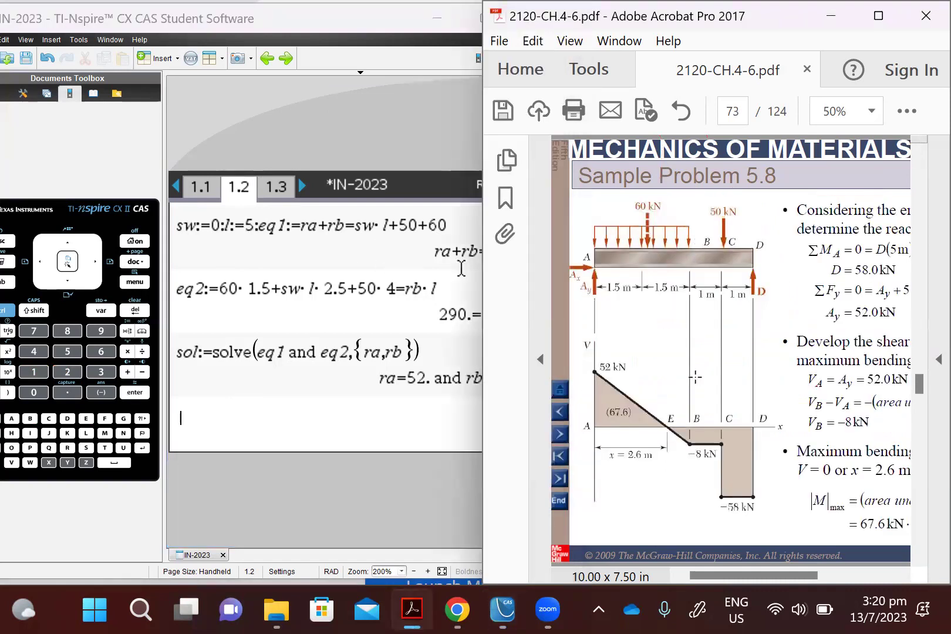
pyautogui.moveTo(784, 577); pyautogui.dragTo(854, 581)
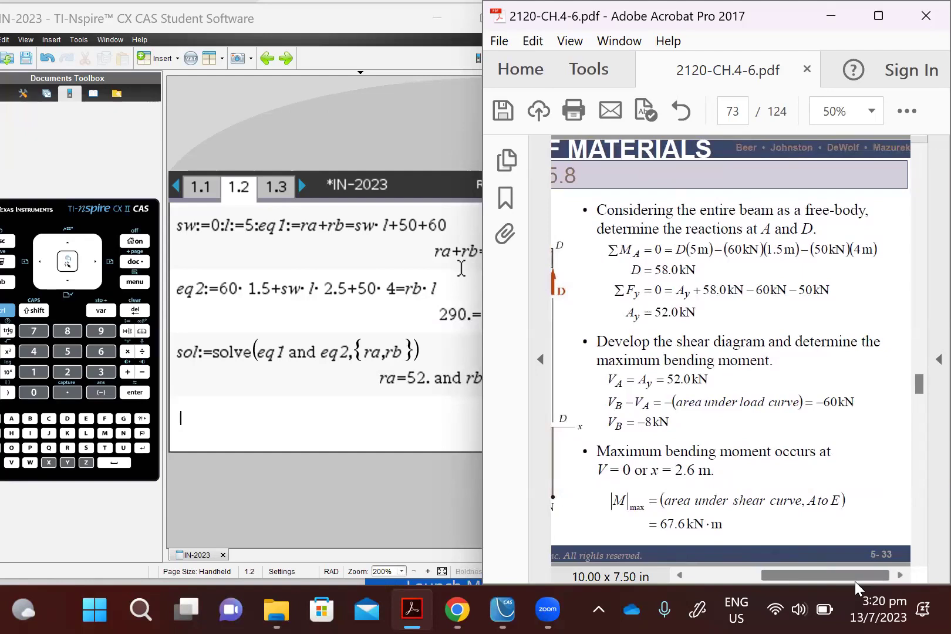
pyautogui.moveTo(854, 581); pyautogui.dragTo(829, 580)
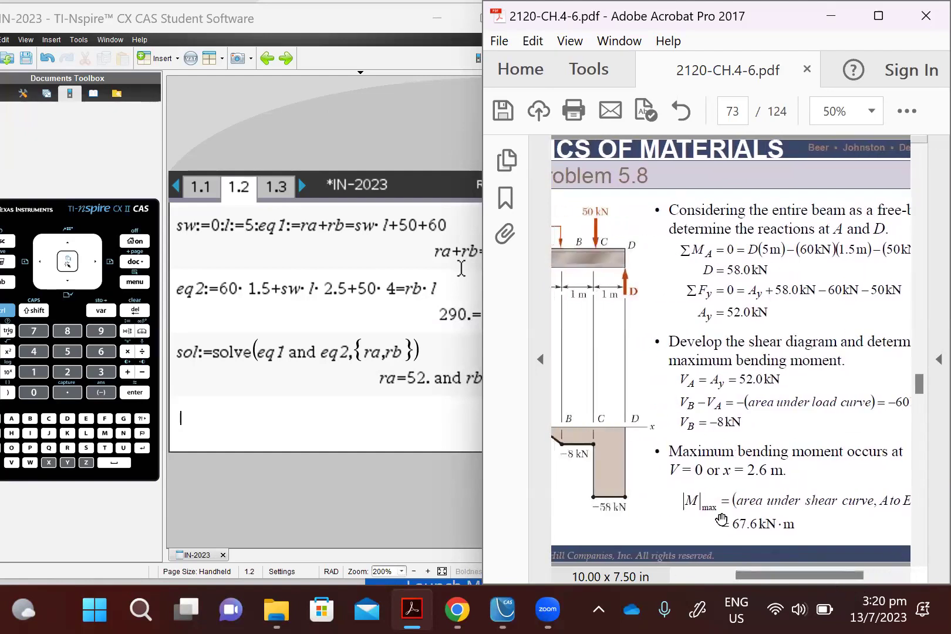
pyautogui.moveTo(766, 577); pyautogui.dragTo(717, 576)
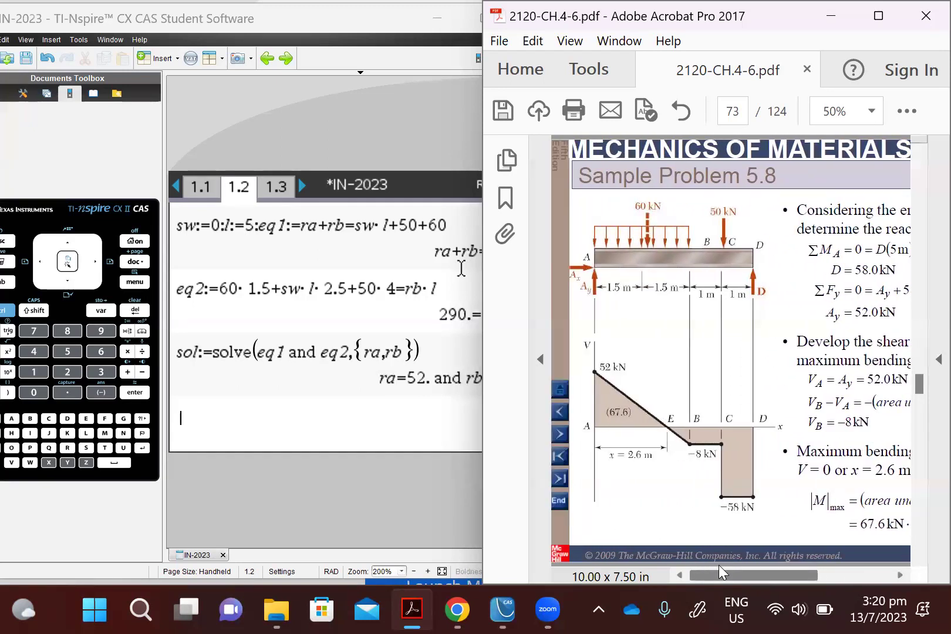
pyautogui.scroll(2, 743, 489)
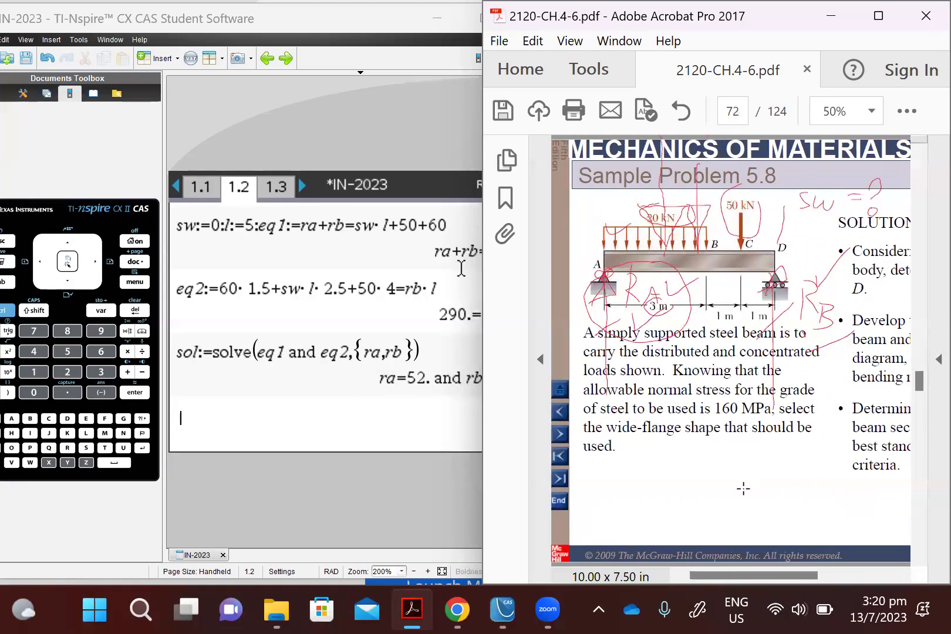
pyautogui.click(385, 423)
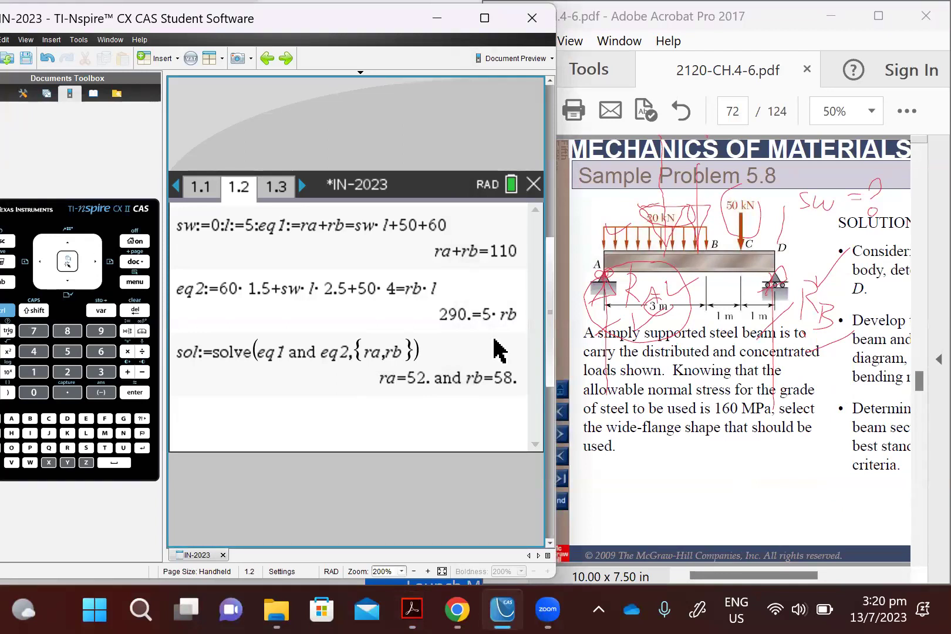
# Step: Sketch a hatched cut beam segment at support A in red ink, labelled A
pyautogui.click(697, 440)
pyautogui.moveTo(697, 439)
pyautogui.mouseDown()
pyautogui.moveTo(698, 511)
pyautogui.moveTo(712, 443)
pyautogui.moveTo(713, 512)
pyautogui.moveTo(701, 515)
pyautogui.mouseUp()
pyautogui.moveTo(697, 461); pyautogui.dragTo(711, 448)
pyautogui.moveTo(697, 489); pyautogui.dragTo(712, 462)
pyautogui.moveTo(698, 464); pyautogui.dragTo(709, 453)
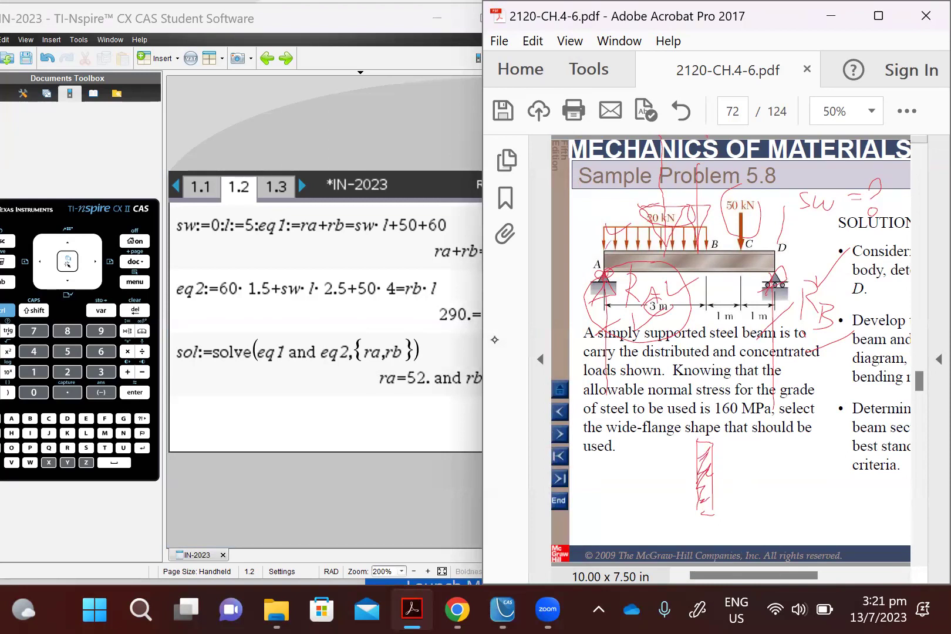
pyautogui.moveTo(618, 271); pyautogui.dragTo(591, 294)
pyautogui.moveTo(670, 465); pyautogui.dragTo(682, 461)
pyautogui.moveTo(696, 515)
pyautogui.mouseDown()
pyautogui.moveTo(695, 543)
pyautogui.moveTo(691, 524)
pyautogui.mouseUp()
# Step: Label the reaction RA, draw the shear arrow V, and write V0 = RA
pyautogui.moveTo(632, 471)
pyautogui.mouseDown()
pyautogui.moveTo(631, 512)
pyautogui.moveTo(635, 494)
pyautogui.moveTo(666, 513)
pyautogui.moveTo(667, 501)
pyautogui.mouseUp()
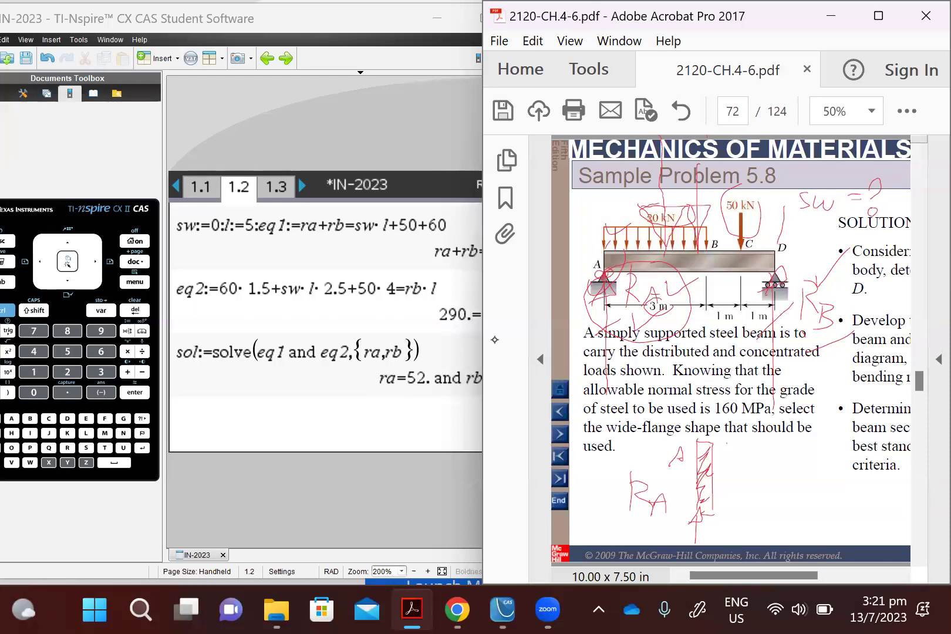
pyautogui.moveTo(728, 450); pyautogui.dragTo(728, 512)
pyautogui.moveTo(721, 496)
pyautogui.mouseDown()
pyautogui.moveTo(725, 506)
pyautogui.moveTo(742, 490)
pyautogui.mouseUp()
pyautogui.moveTo(795, 459)
pyautogui.mouseDown()
pyautogui.moveTo(796, 485)
pyautogui.moveTo(797, 467)
pyautogui.moveTo(806, 485)
pyautogui.moveTo(819, 476)
pyautogui.moveTo(826, 499)
pyautogui.mouseUp()
pyautogui.moveTo(808, 492); pyautogui.dragTo(825, 487)
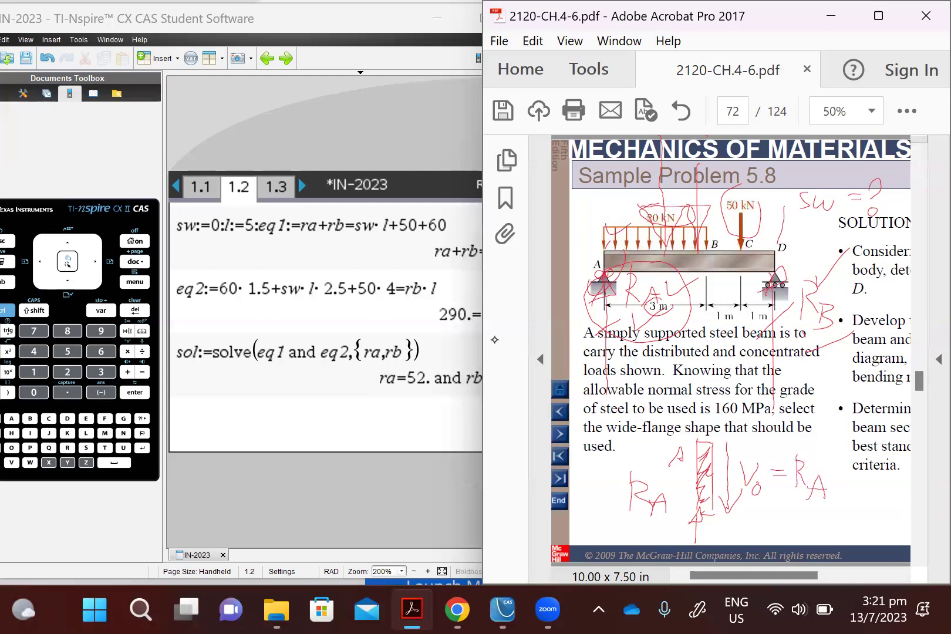
# Step: Evaluate ra|sol to pull the left reaction 52 from the solution
pyautogui.click(355, 414)
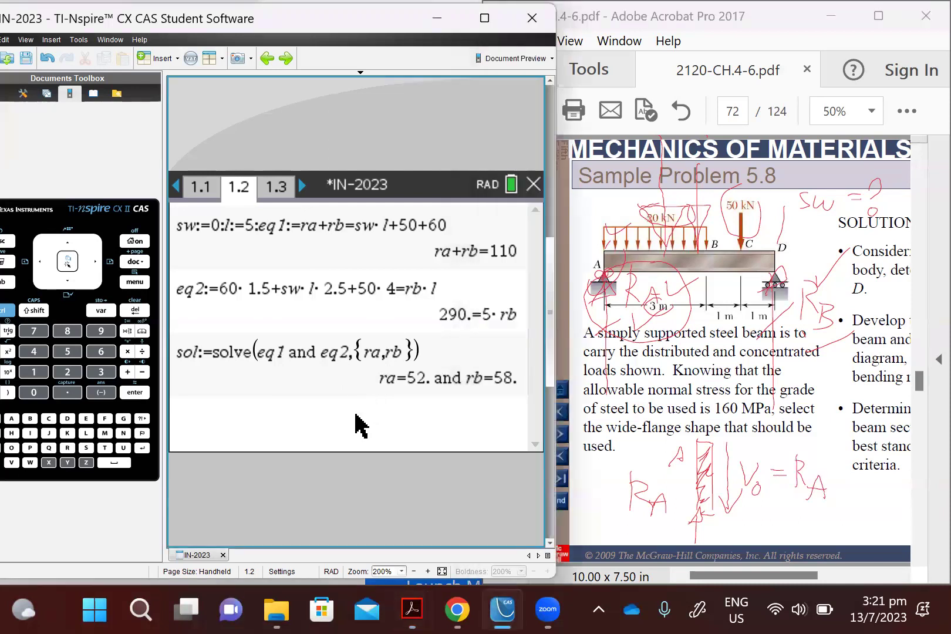
pyautogui.write('ra')
pyautogui.press('Return')
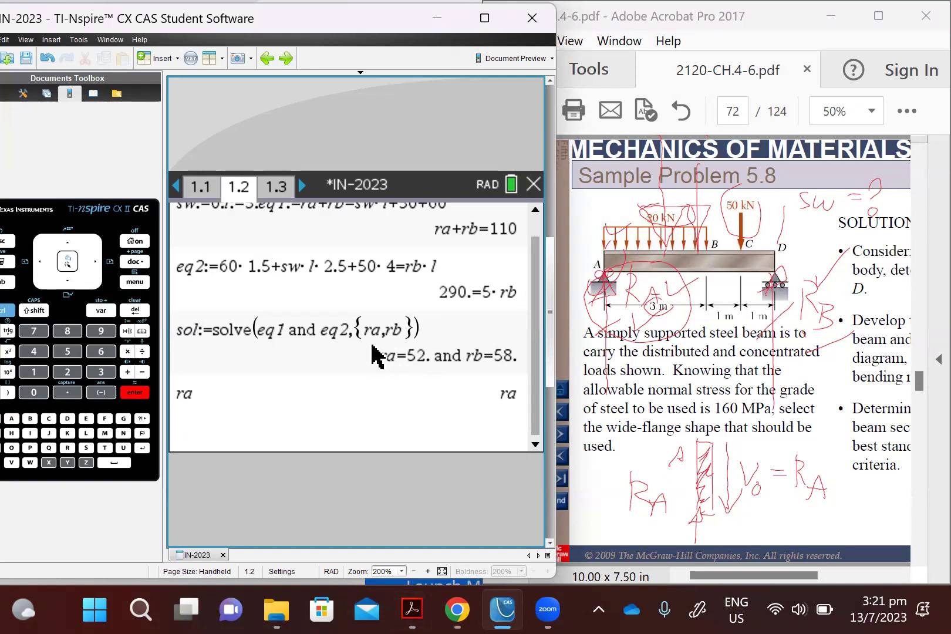
pyautogui.moveTo(378, 358); pyautogui.dragTo(524, 356)
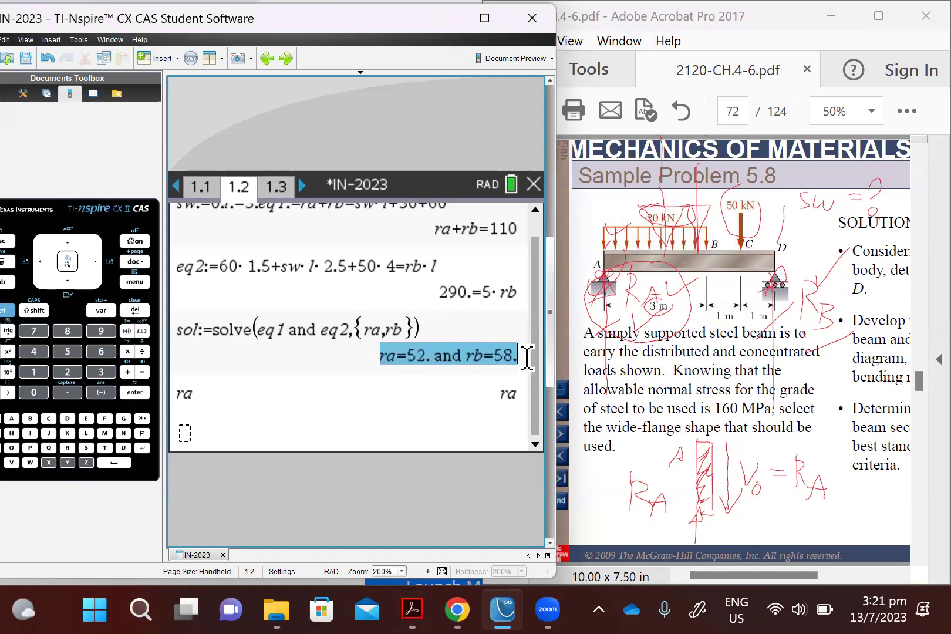
pyautogui.click(434, 434)
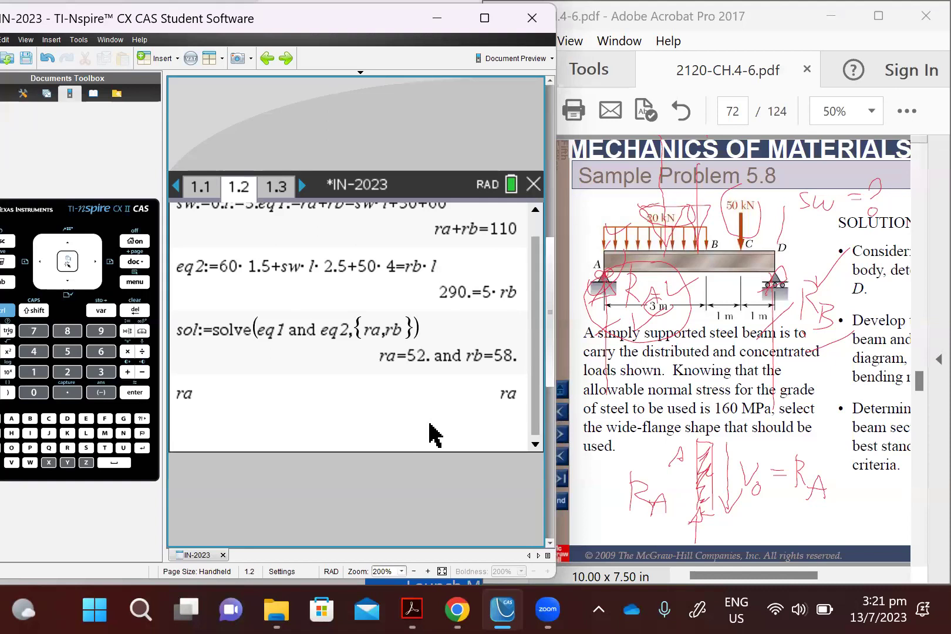
pyautogui.write('ra')
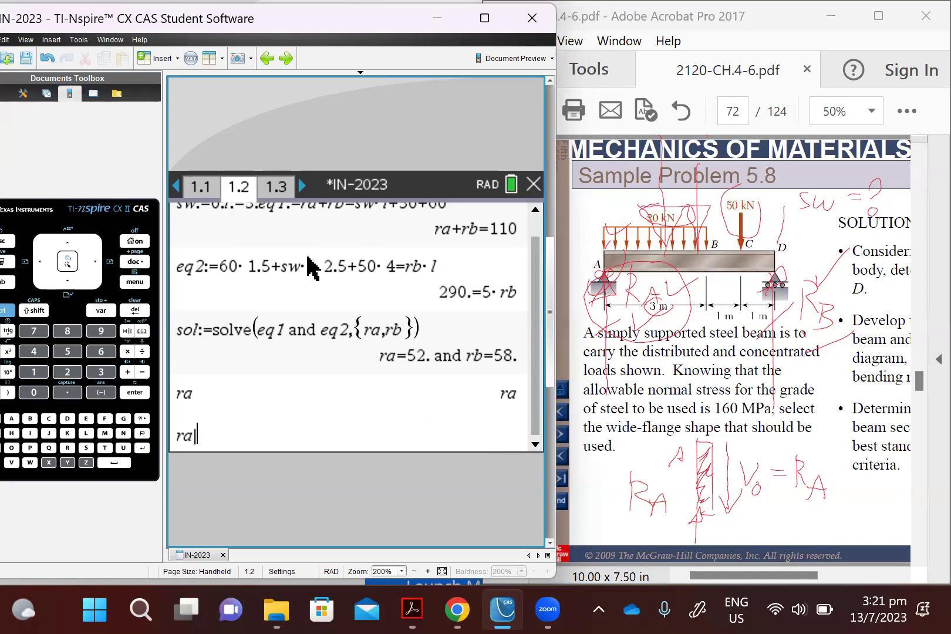
pyautogui.write('|sol')
pyautogui.press('Return')
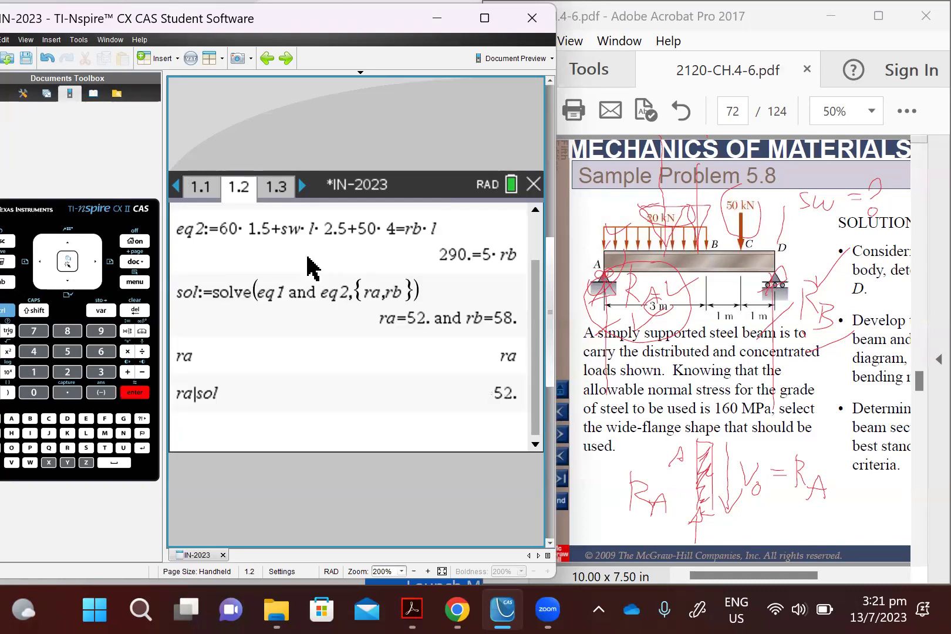
# Step: Store ra|sol as v0, which also evaluates to 52
pyautogui.write('ra')
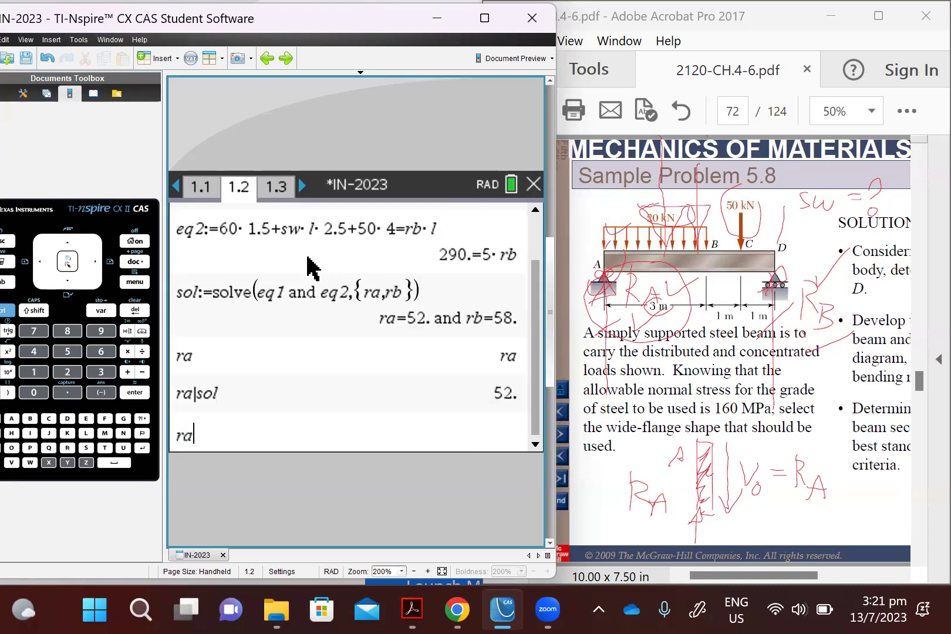
pyautogui.write('|ra=.')
pyautogui.press('BackSpace')
pyautogui.press('BackSpace')
pyautogui.press('BackSpace')
pyautogui.press('BackSpace')
pyautogui.press('BackSpace')
pyautogui.press('BackSpace')
pyautogui.press('BackSpace')
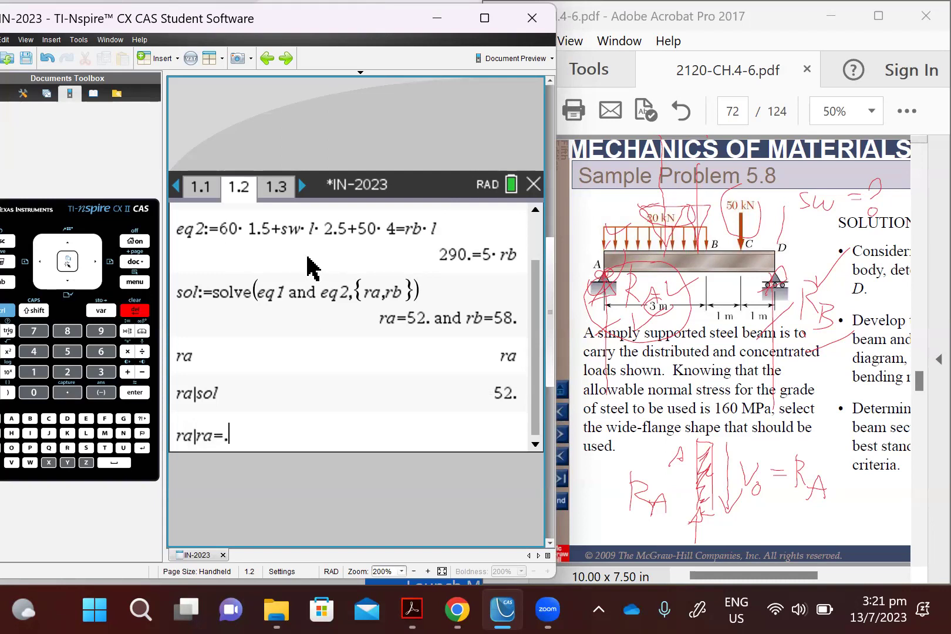
pyautogui.write('v0:=')
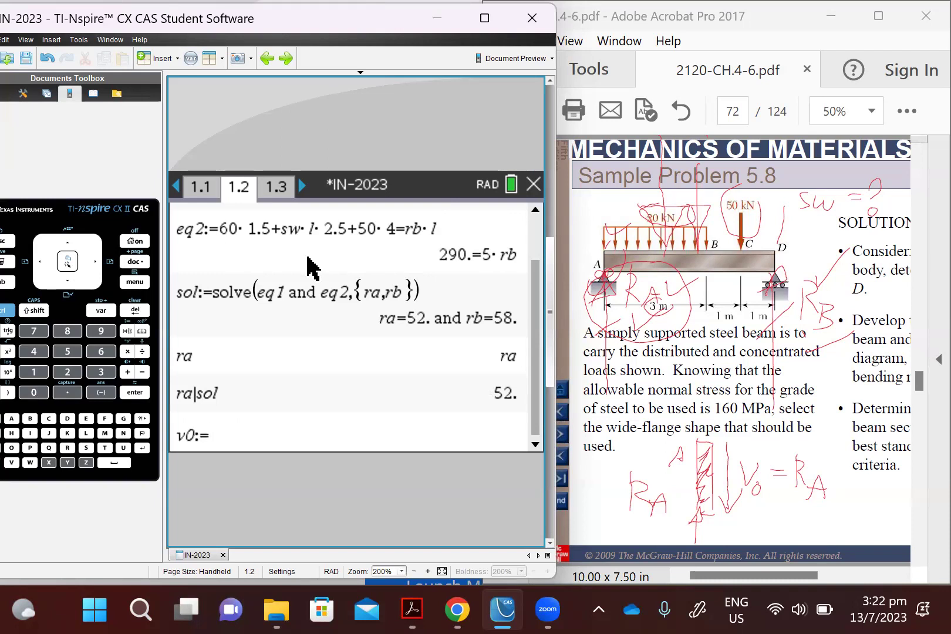
pyautogui.press('Up')
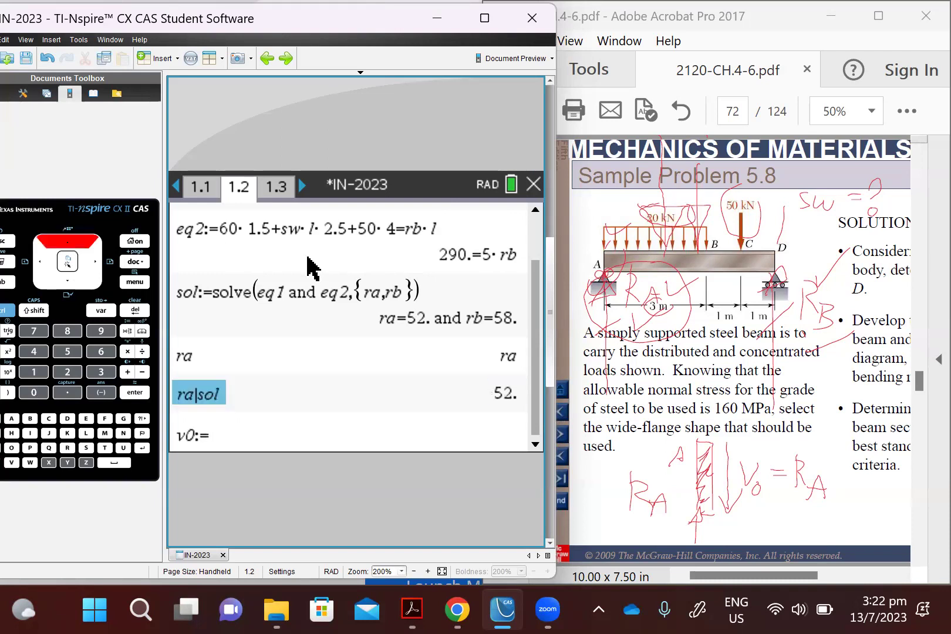
pyautogui.press('Return')
pyautogui.press('Return')
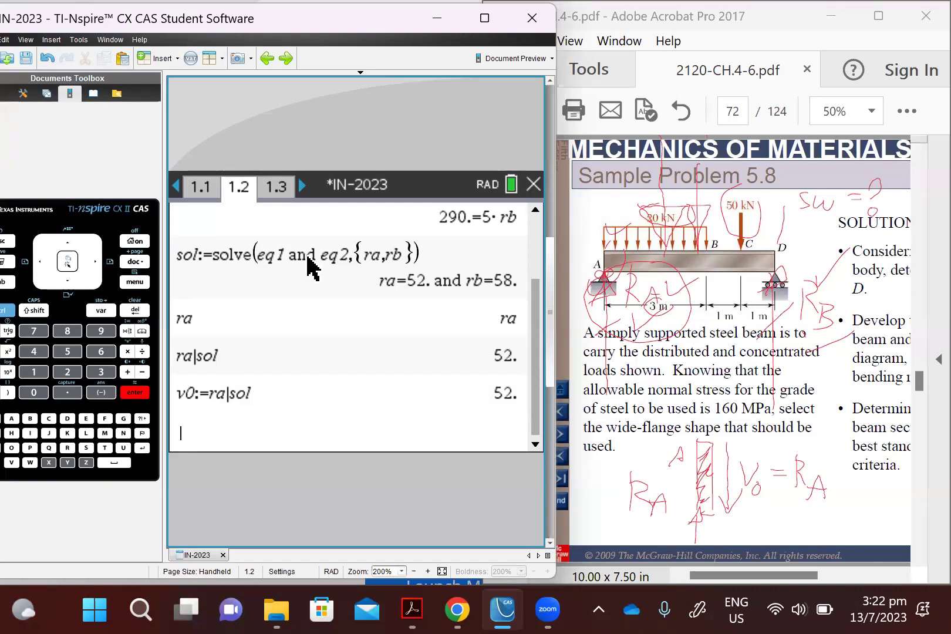
pyautogui.write('v')
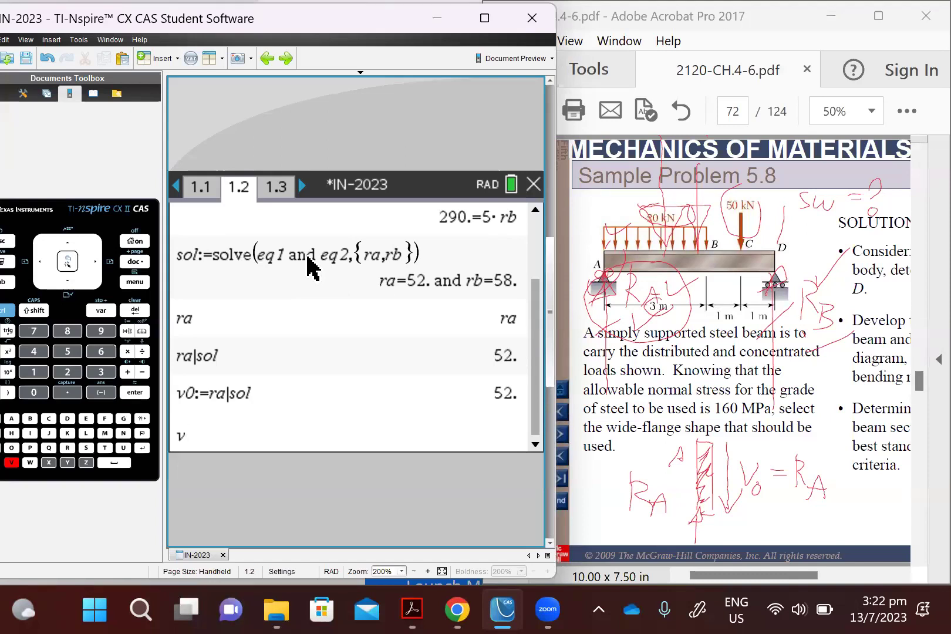
pyautogui.press('BackSpace')
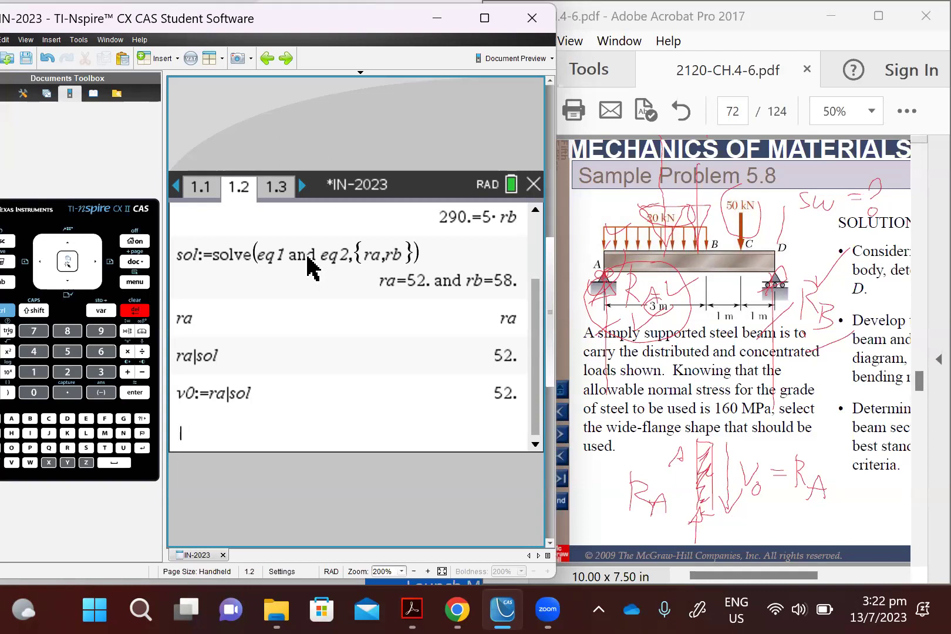
# Step: Handwrite w = 20[1−H(x−3)] on page 72, marking where the distributed load ends
pyautogui.click(758, 517)
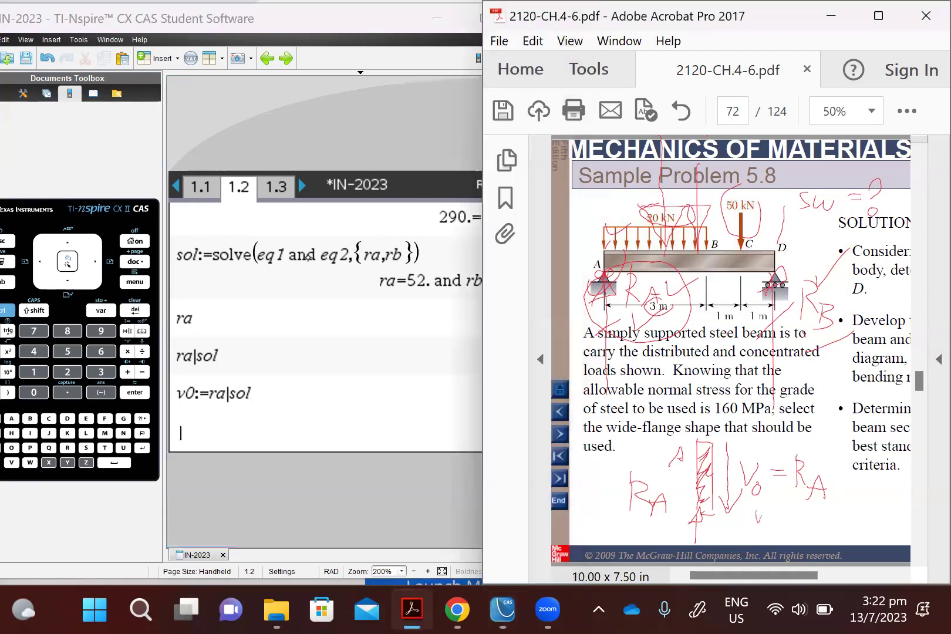
pyautogui.moveTo(761, 519); pyautogui.dragTo(772, 507)
pyautogui.moveTo(804, 509); pyautogui.dragTo(812, 516)
pyautogui.moveTo(821, 506)
pyautogui.mouseDown()
pyautogui.moveTo(817, 516)
pyautogui.moveTo(822, 506)
pyautogui.mouseUp()
pyautogui.moveTo(704, 257); pyautogui.dragTo(725, 236)
pyautogui.moveTo(834, 497)
pyautogui.mouseDown()
pyautogui.moveTo(836, 527)
pyautogui.moveTo(868, 494)
pyautogui.mouseUp()
pyautogui.moveTo(867, 486)
pyautogui.mouseDown()
pyautogui.moveTo(865, 509)
pyautogui.moveTo(883, 504)
pyautogui.mouseUp()
pyautogui.moveTo(883, 490)
pyautogui.mouseDown()
pyautogui.moveTo(902, 503)
pyautogui.moveTo(908, 490)
pyautogui.moveTo(902, 511)
pyautogui.mouseUp()
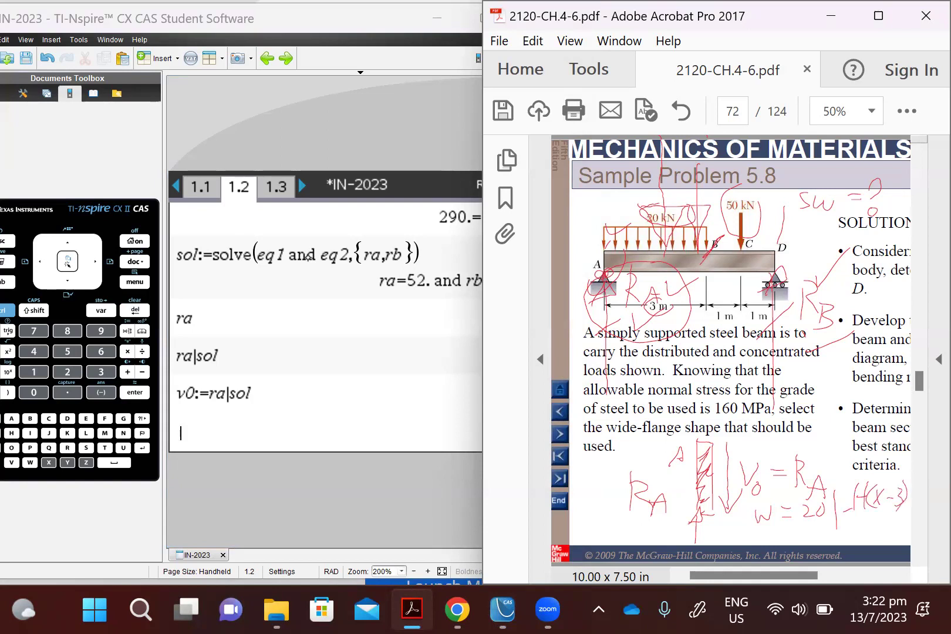
pyautogui.moveTo(845, 476); pyautogui.dragTo(830, 521)
pyautogui.moveTo(899, 466)
pyautogui.mouseDown()
pyautogui.moveTo(910, 505)
pyautogui.moveTo(893, 519)
pyautogui.mouseUp()
# Step: Circle the 50 kN load, add the +50δ(x−4) term, and circle RB
pyautogui.moveTo(721, 225)
pyautogui.mouseDown()
pyautogui.moveTo(746, 183)
pyautogui.moveTo(722, 230)
pyautogui.mouseUp()
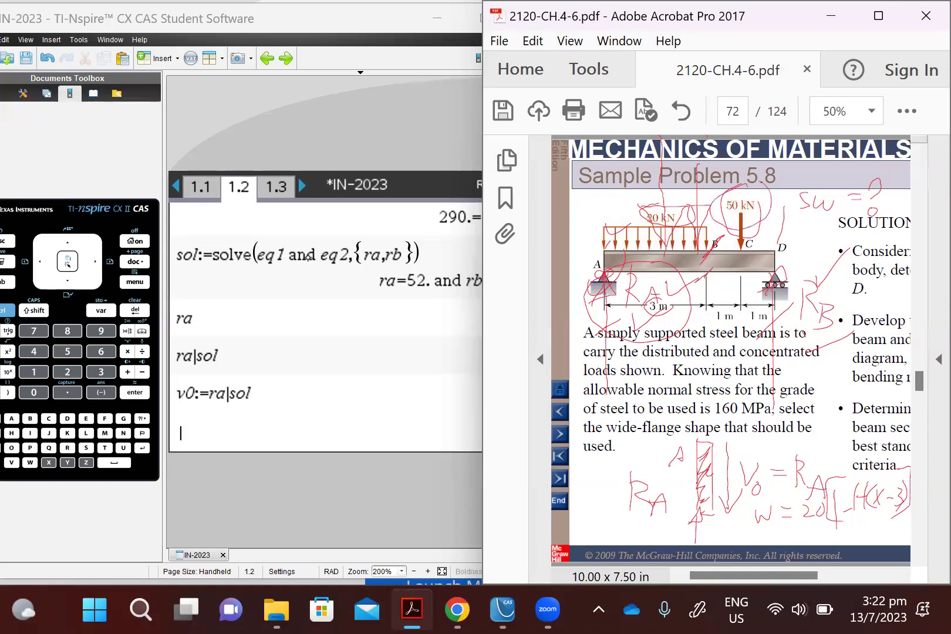
pyautogui.moveTo(760, 535); pyautogui.dragTo(777, 535)
pyautogui.moveTo(772, 529)
pyautogui.mouseDown()
pyautogui.moveTo(772, 545)
pyautogui.moveTo(797, 530)
pyautogui.moveTo(805, 538)
pyautogui.mouseUp()
pyautogui.moveTo(828, 522)
pyautogui.mouseDown()
pyautogui.moveTo(810, 536)
pyautogui.moveTo(829, 535)
pyautogui.mouseUp()
pyautogui.moveTo(844, 522)
pyautogui.mouseDown()
pyautogui.moveTo(833, 534)
pyautogui.moveTo(842, 540)
pyautogui.mouseUp()
pyautogui.moveTo(894, 518); pyautogui.dragTo(893, 532)
pyautogui.moveTo(847, 518)
pyautogui.mouseDown()
pyautogui.moveTo(857, 535)
pyautogui.moveTo(848, 534)
pyautogui.moveTo(873, 525)
pyautogui.mouseUp()
pyautogui.moveTo(875, 516)
pyautogui.mouseDown()
pyautogui.moveTo(875, 527)
pyautogui.moveTo(890, 525)
pyautogui.mouseUp()
pyautogui.moveTo(885, 517); pyautogui.dragTo(886, 538)
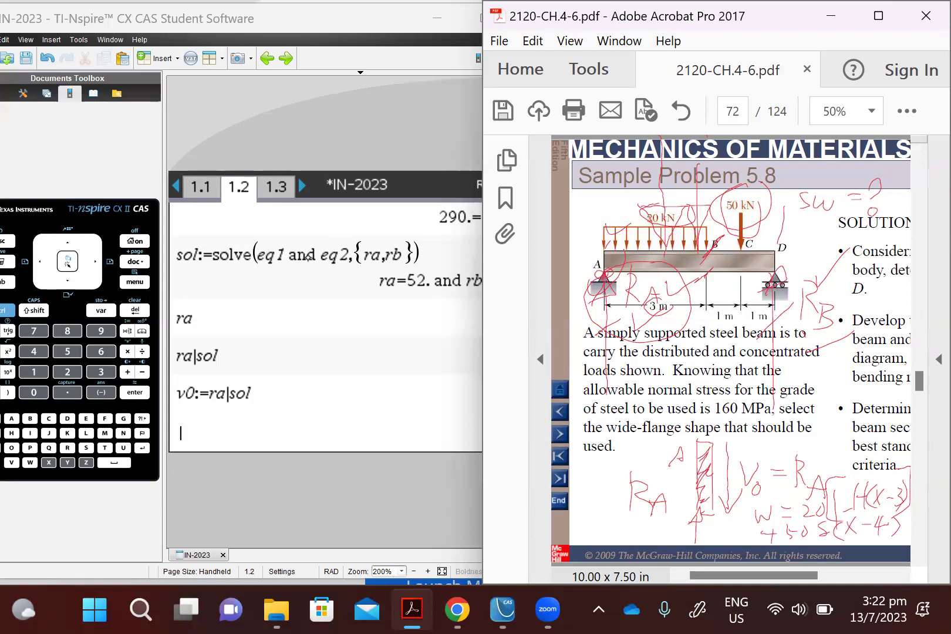
pyautogui.moveTo(819, 267)
pyautogui.mouseDown()
pyautogui.moveTo(792, 297)
pyautogui.moveTo(818, 327)
pyautogui.moveTo(808, 269)
pyautogui.mouseUp()
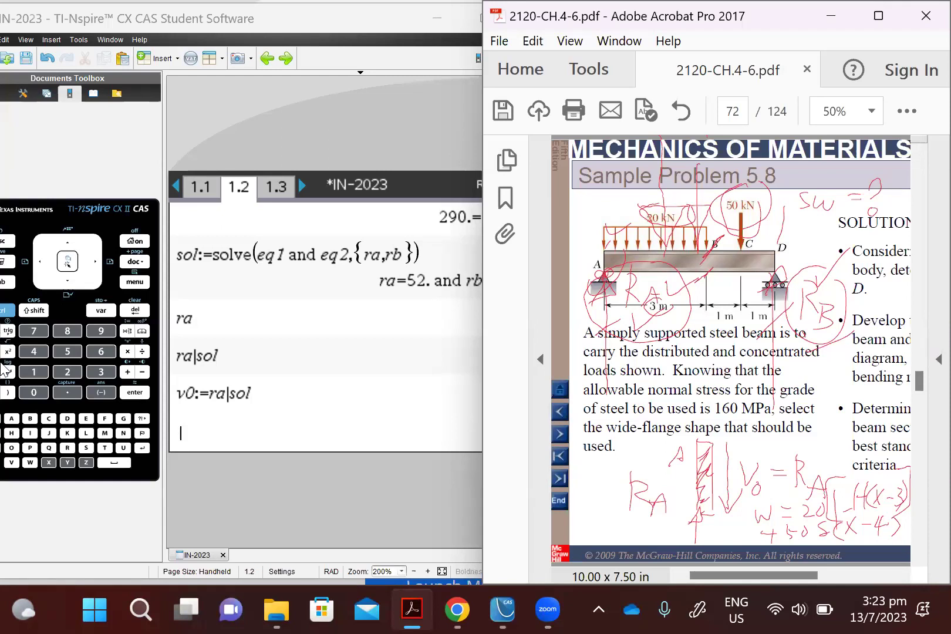
# Step: Start the load entry w:=sw+20·(1−h(x−3))+50 on the calculator page
pyautogui.click(202, 446)
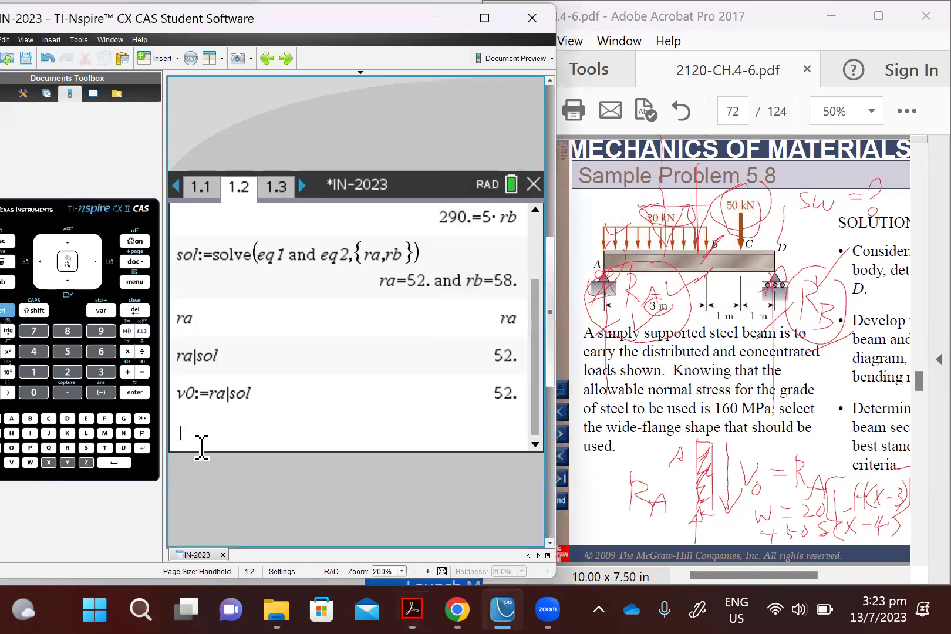
pyautogui.write('w:=s')
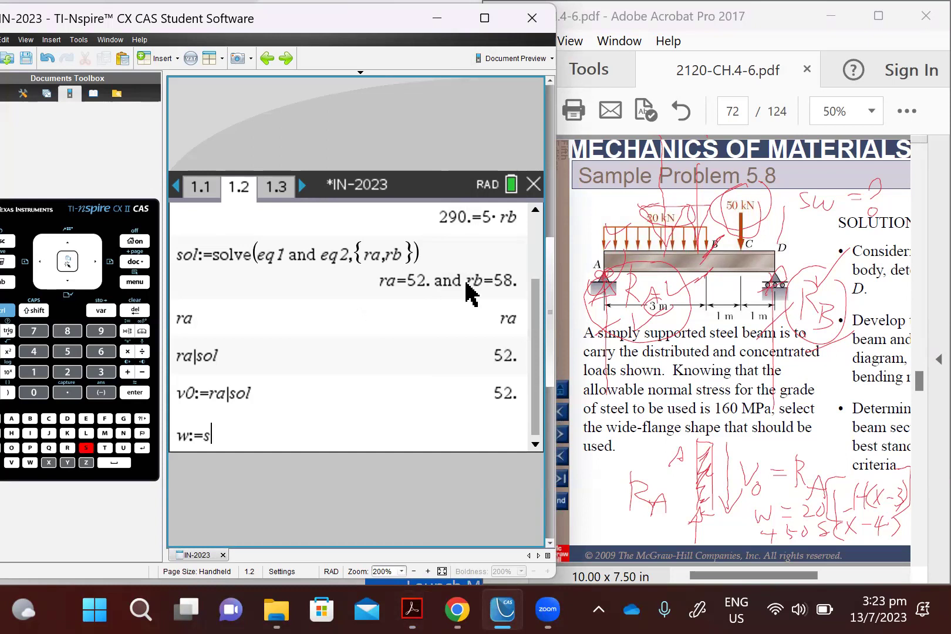
pyautogui.write('w')
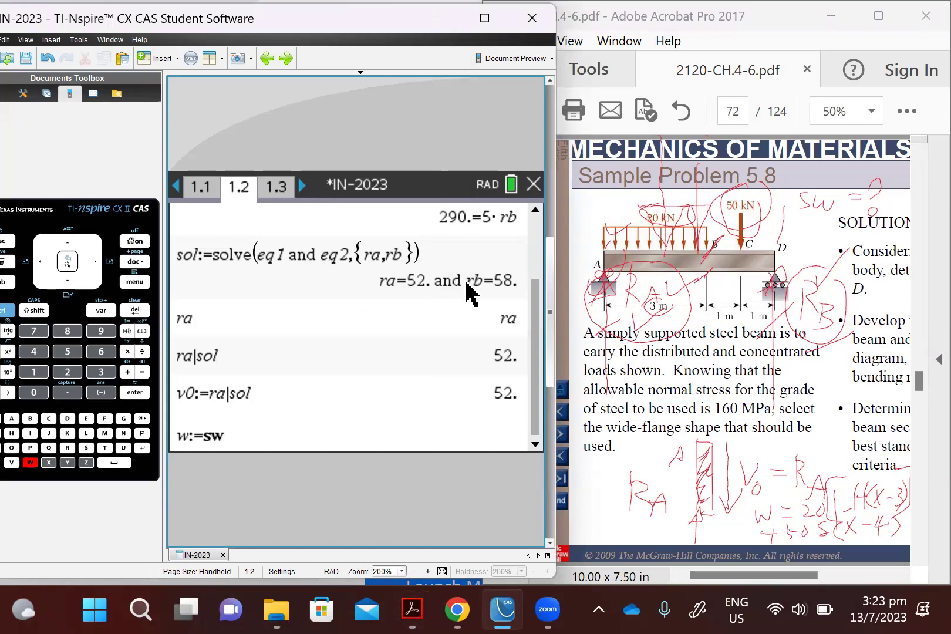
pyautogui.write('+')
pyautogui.write('20*')
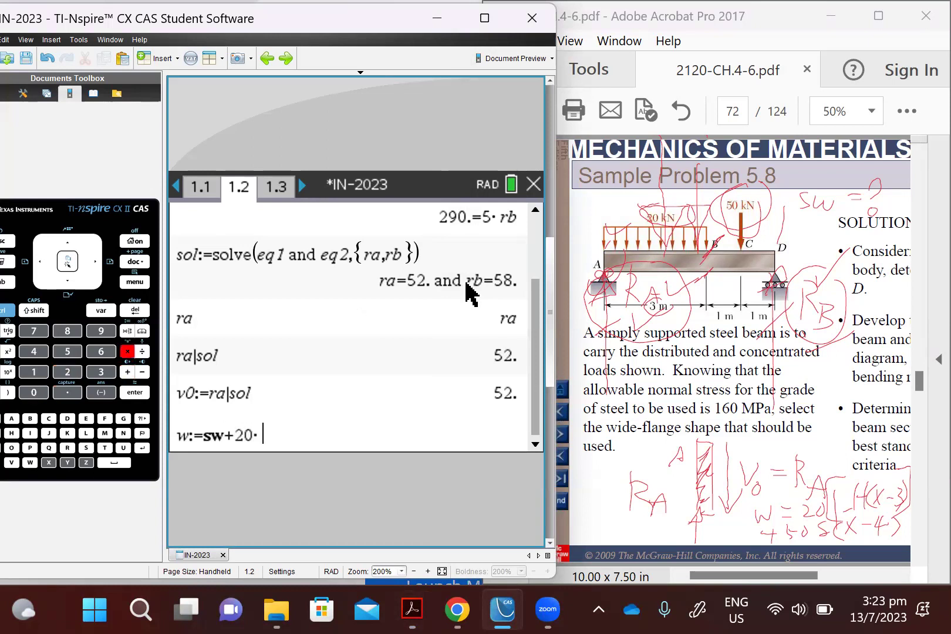
pyautogui.write('h')
pyautogui.press('BackSpace')
pyautogui.write('(1-h(')
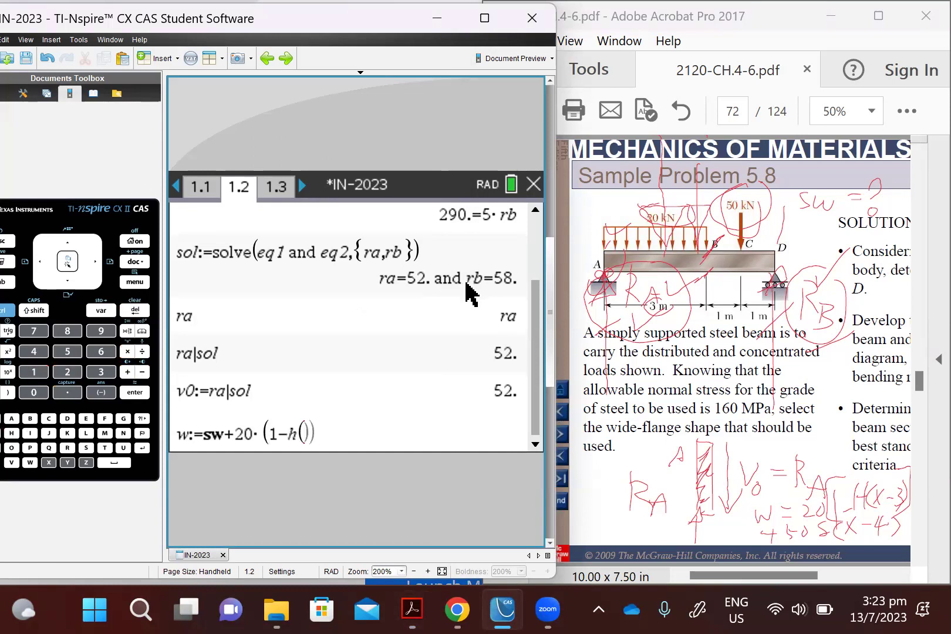
pyautogui.write('x-')
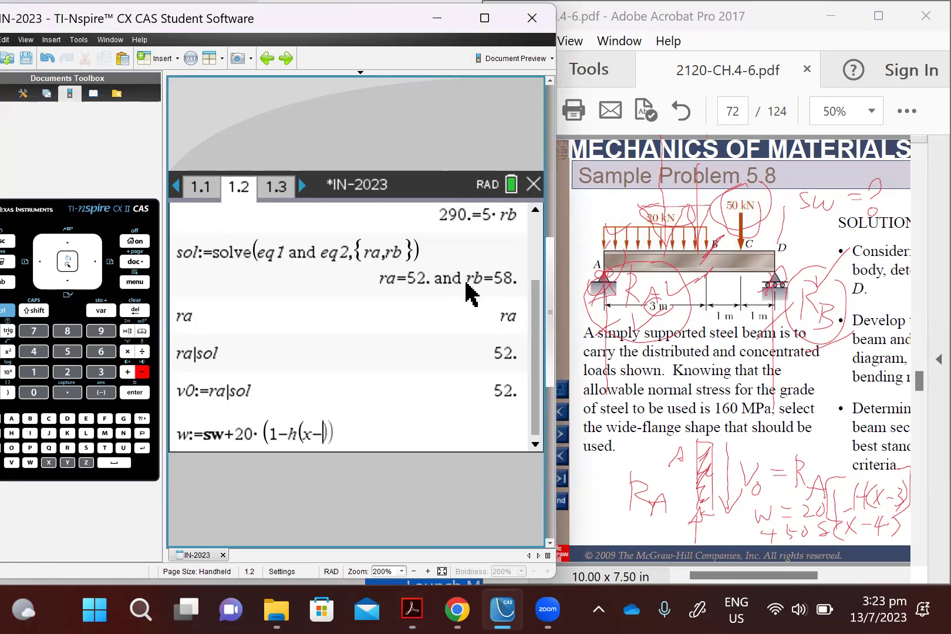
pyautogui.write('3')
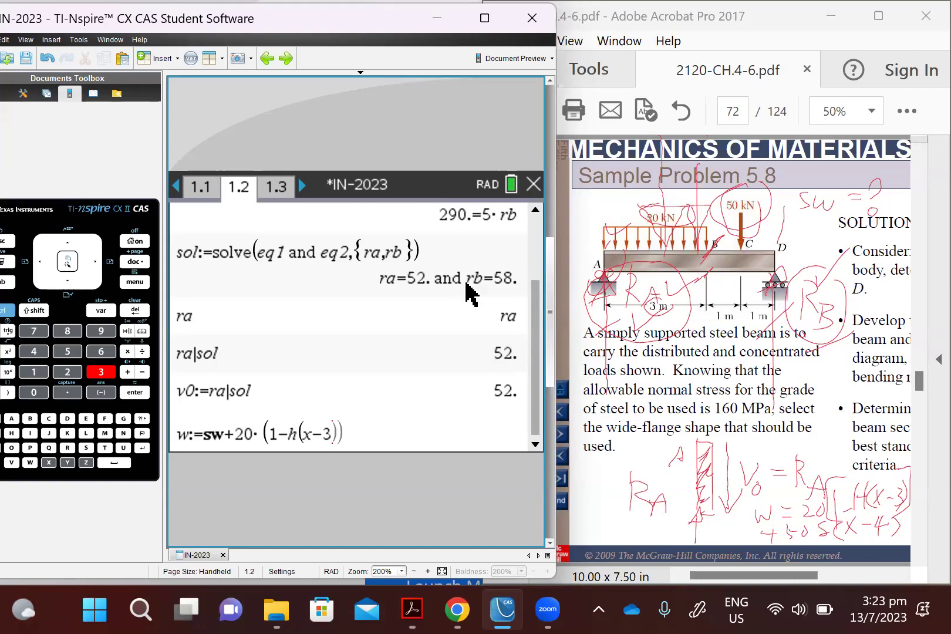
pyautogui.press('Right')
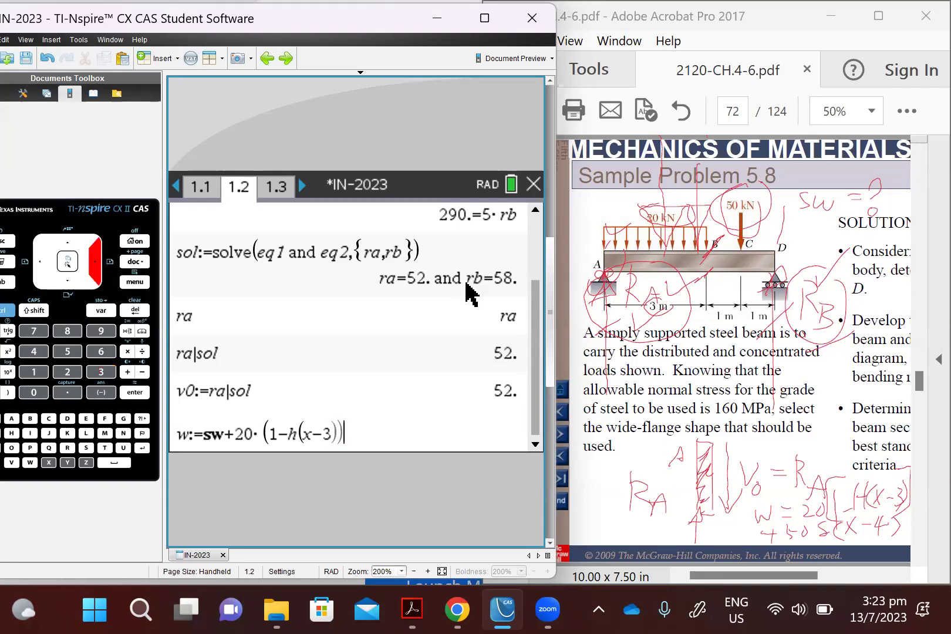
pyautogui.write('+')
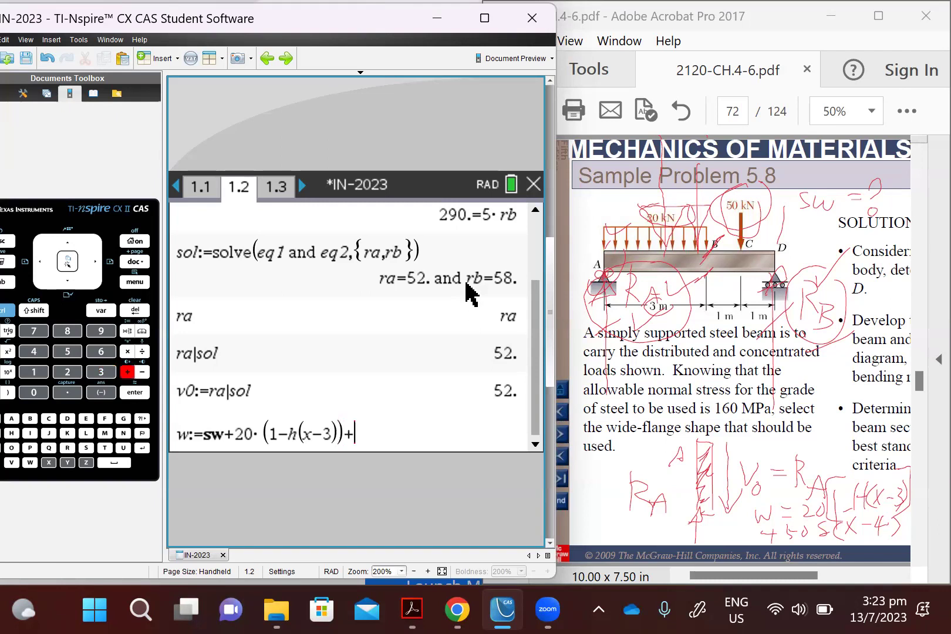
pyautogui.write('50')
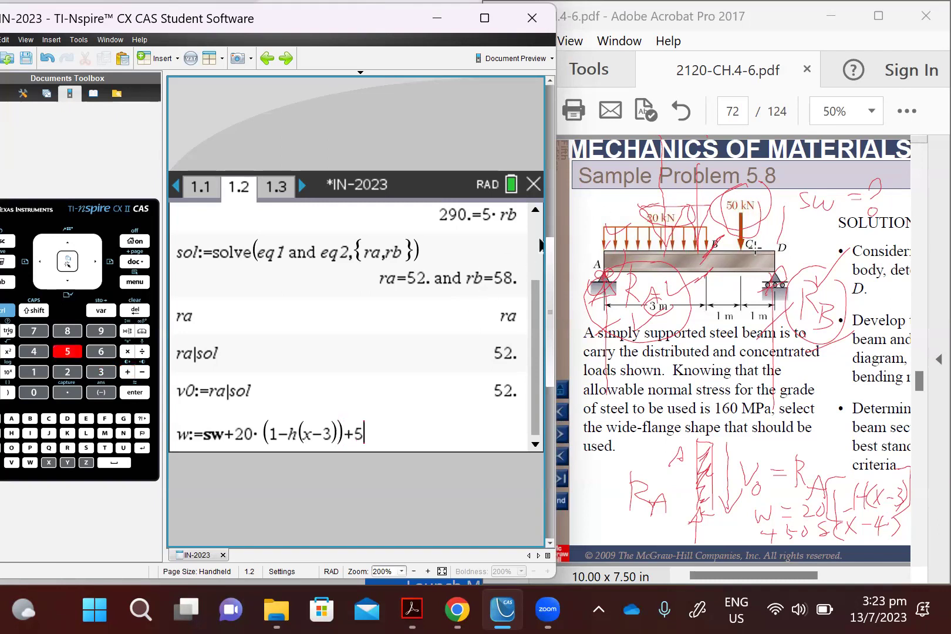
# Step: Finish w with ·δ(x−4) using the Greek symbol palette and evaluate it
pyautogui.click(127, 352)
pyautogui.press('ctrl')
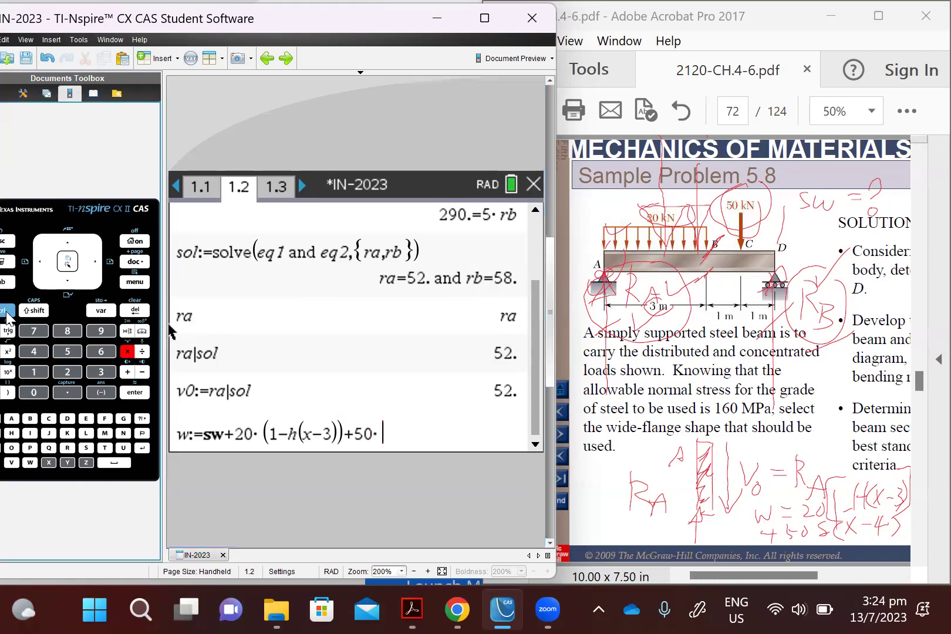
pyautogui.click(141, 331)
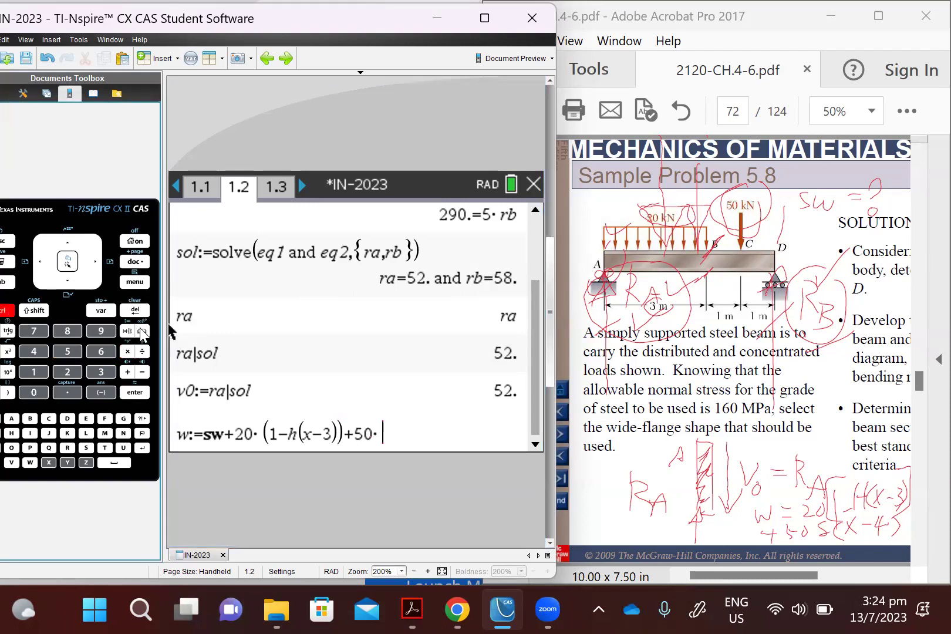
pyautogui.click(292, 330)
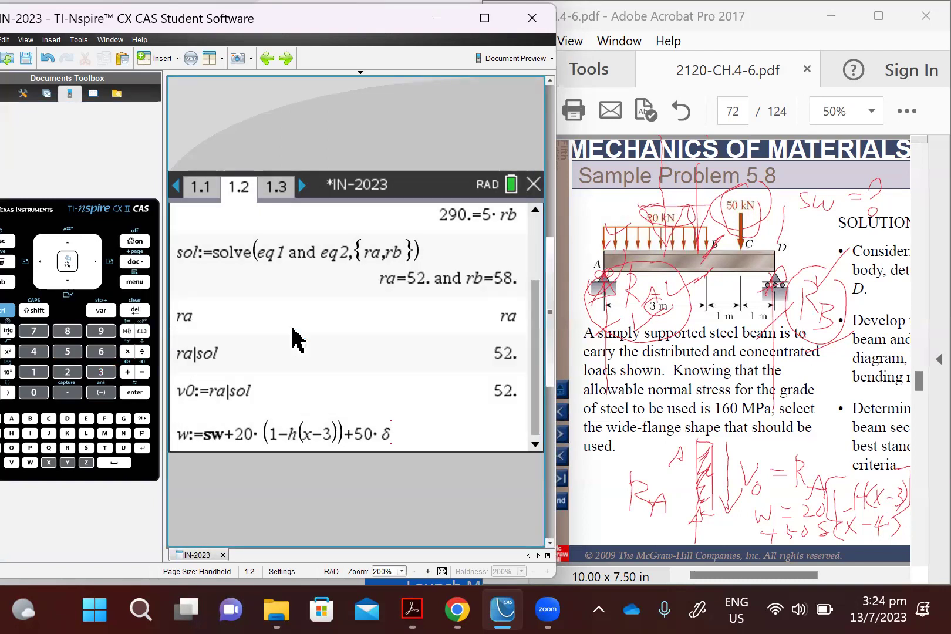
pyautogui.click(7, 317)
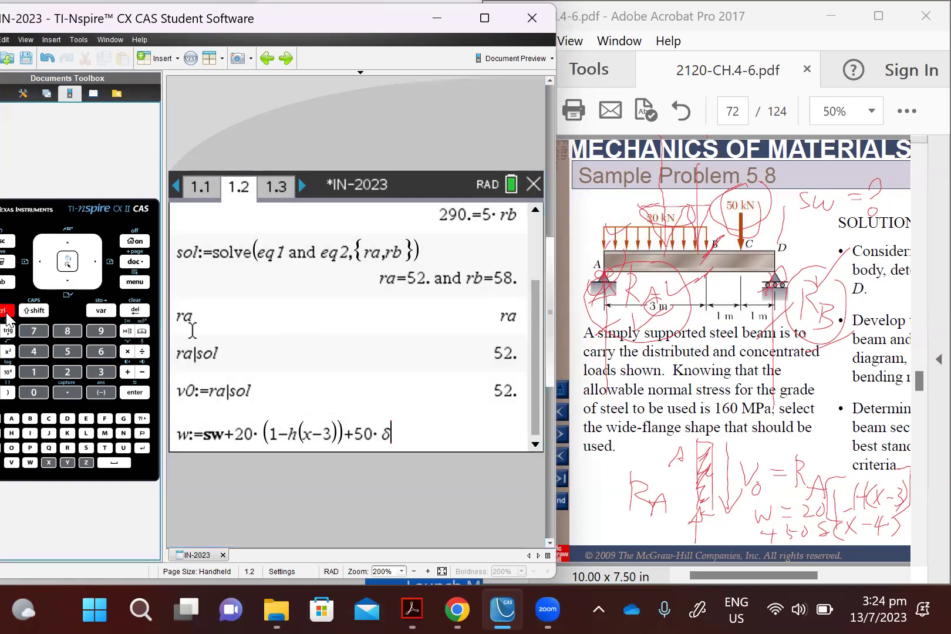
pyautogui.click(142, 333)
pyautogui.click(8, 241)
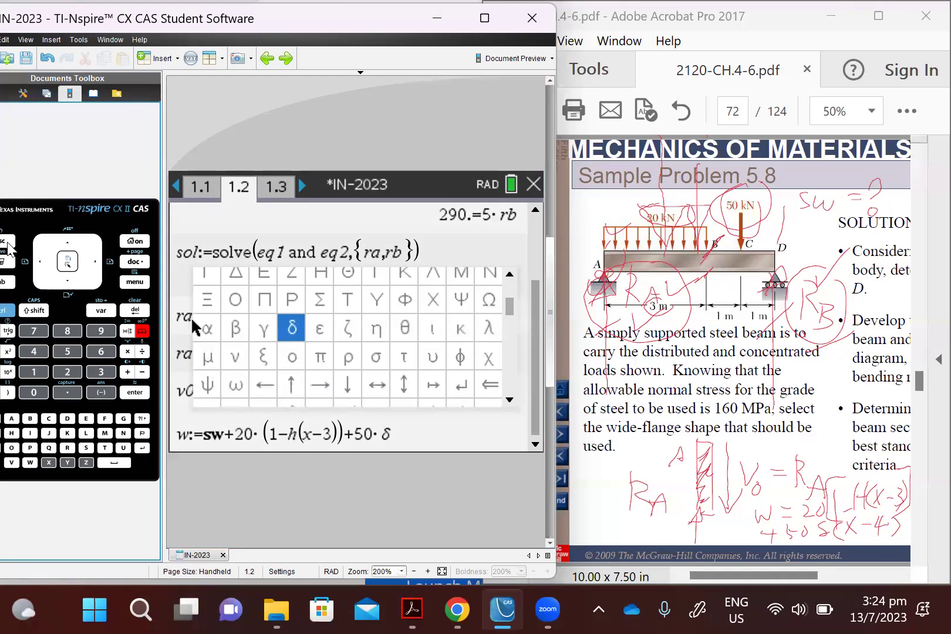
pyautogui.write('(')
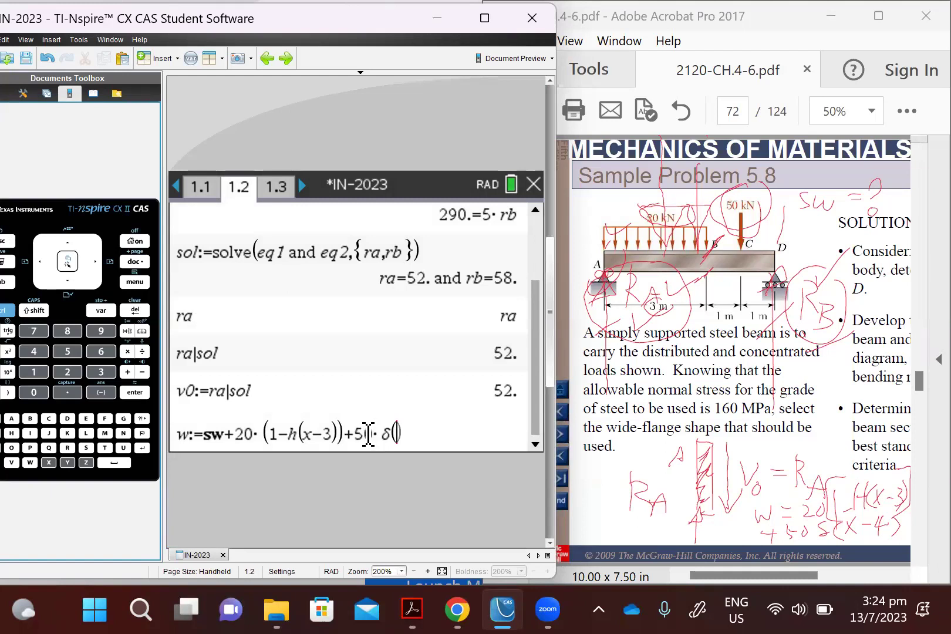
pyautogui.write('x-')
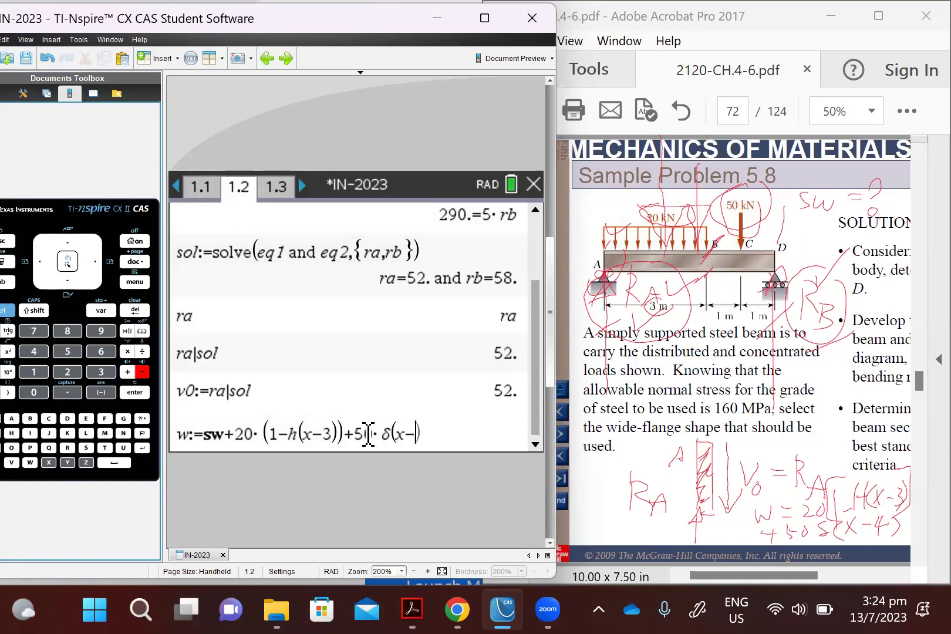
pyautogui.write('4')
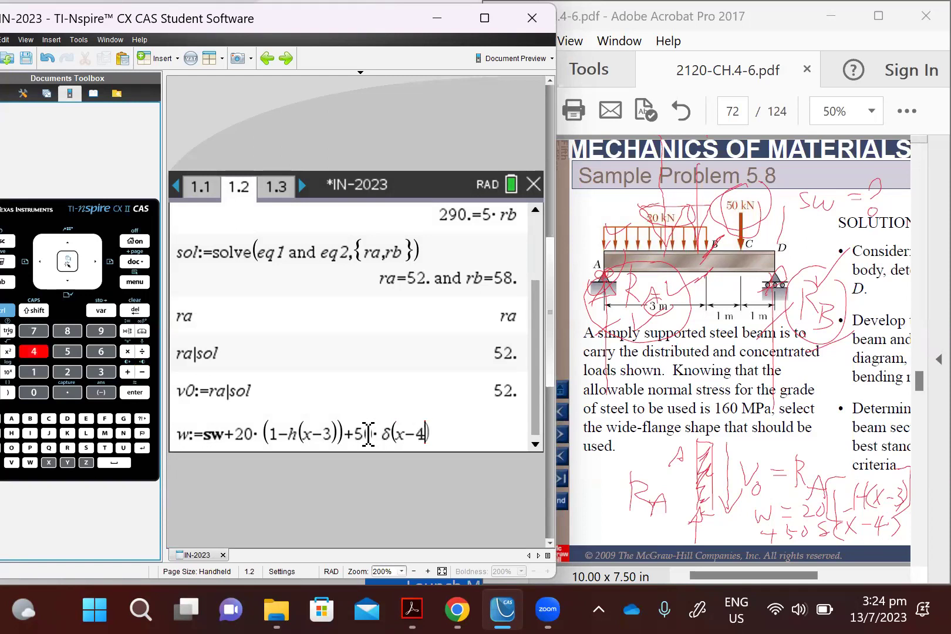
pyautogui.press('Return')
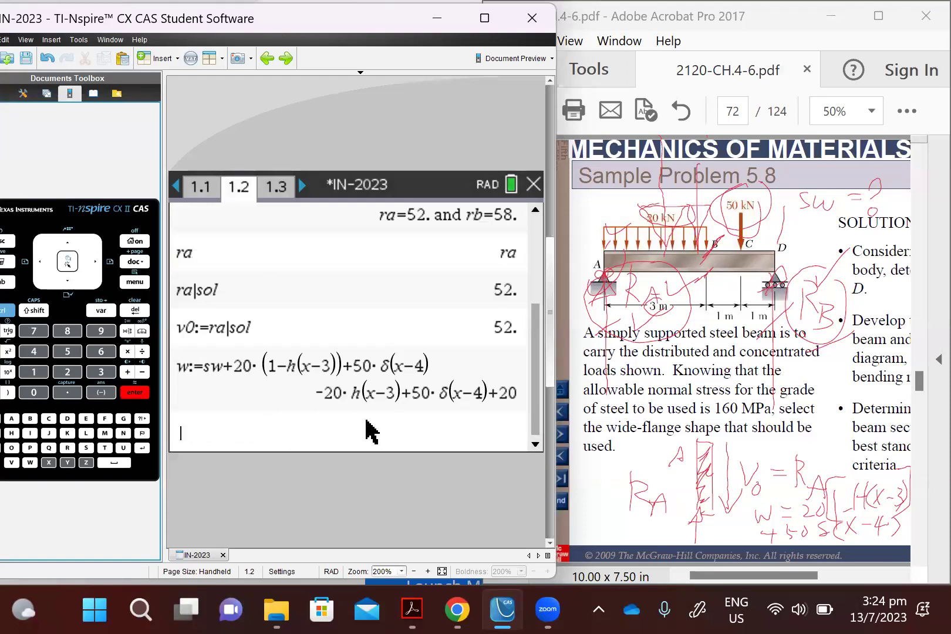
# Step: Store shear v:=v0+inun(−w) and moment m:=inun(v), evaluating both
pyautogui.write('inun(')
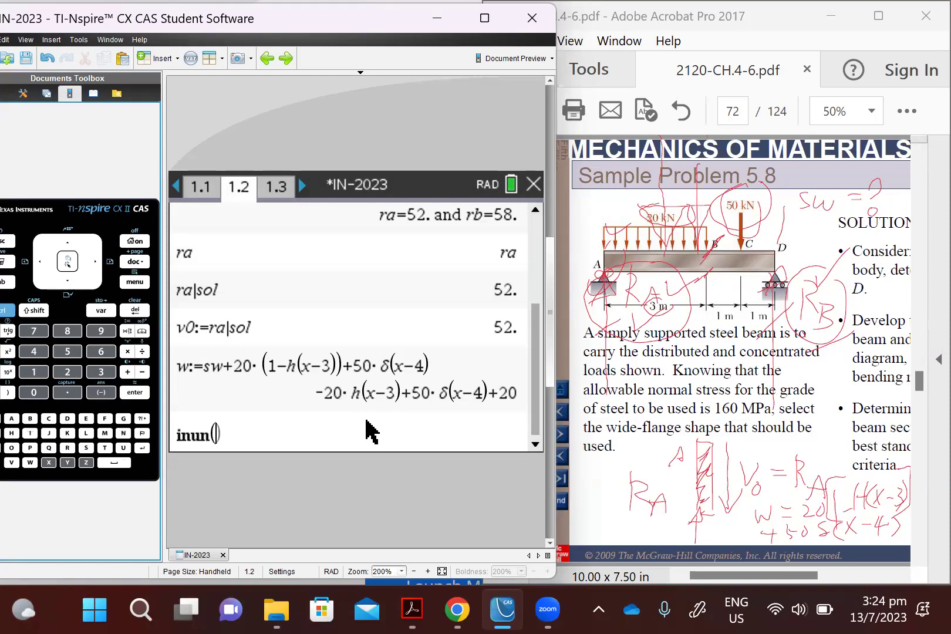
pyautogui.write('-w')
pyautogui.press('Left')
pyautogui.press('Left')
pyautogui.press('Left')
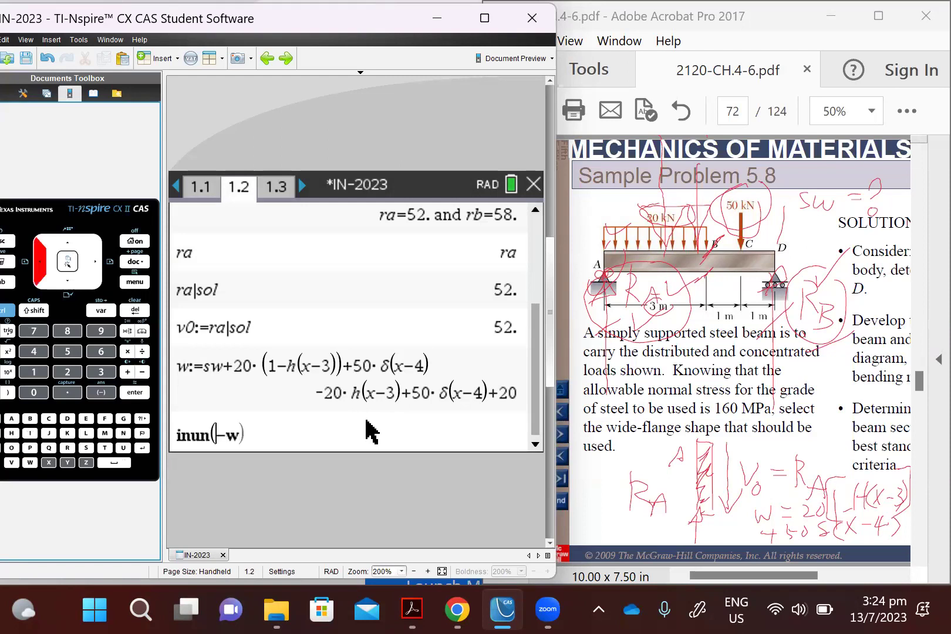
pyautogui.write('v0+')
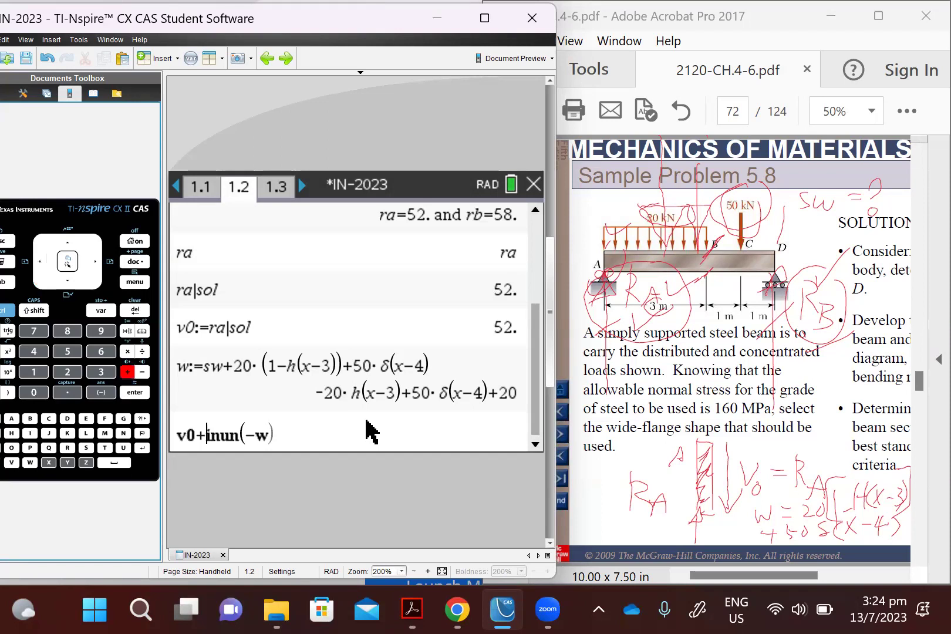
pyautogui.press('Left')
pyautogui.press('Left')
pyautogui.press('Left')
pyautogui.write('v:=')
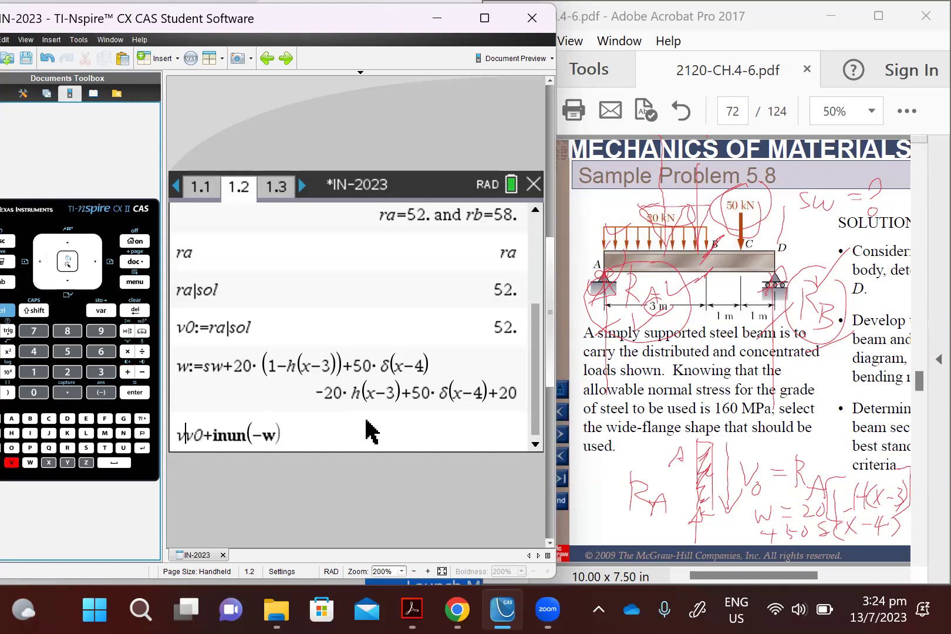
pyautogui.press('Return')
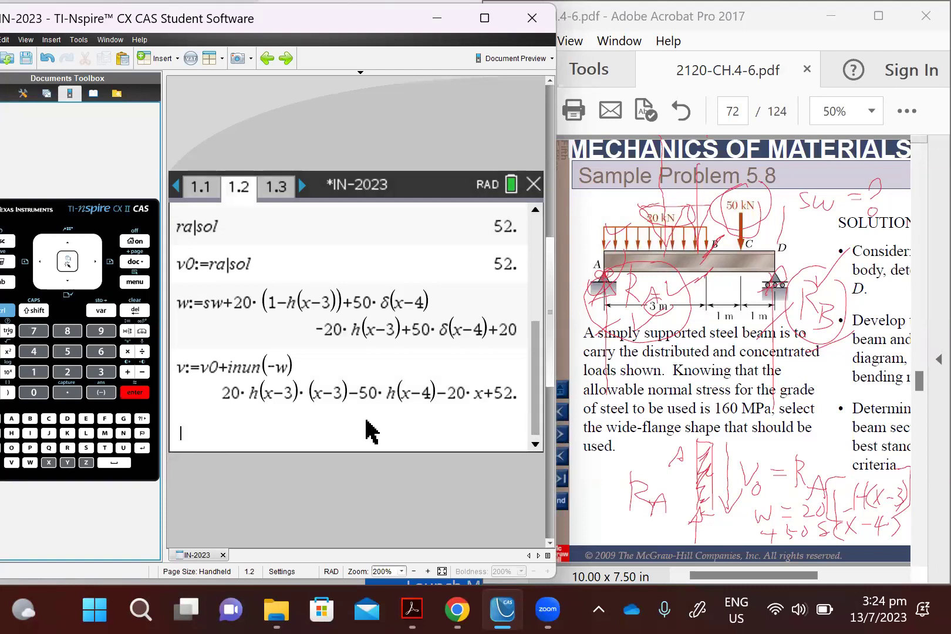
pyautogui.write('m:=i')
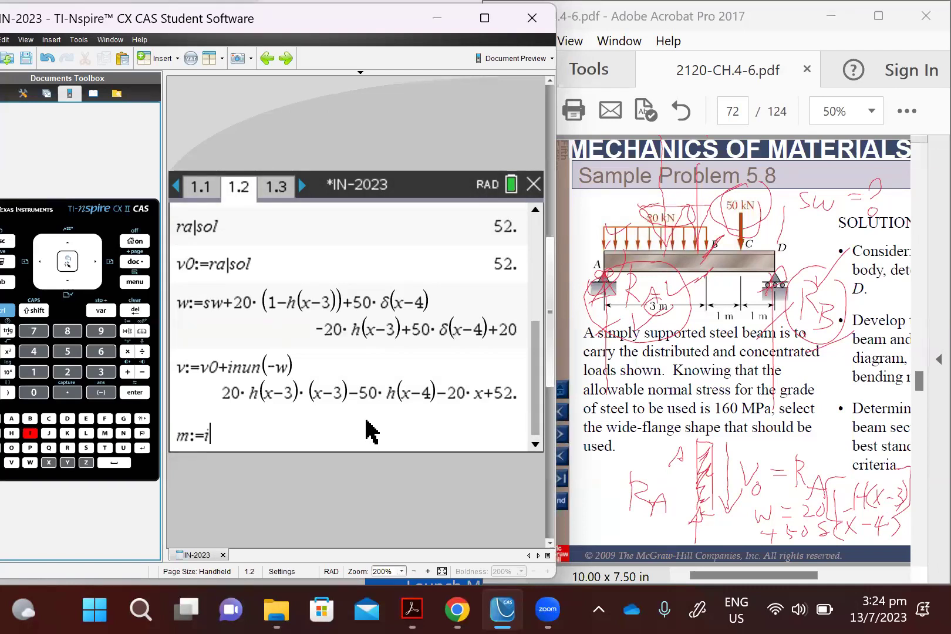
pyautogui.write('nun(v')
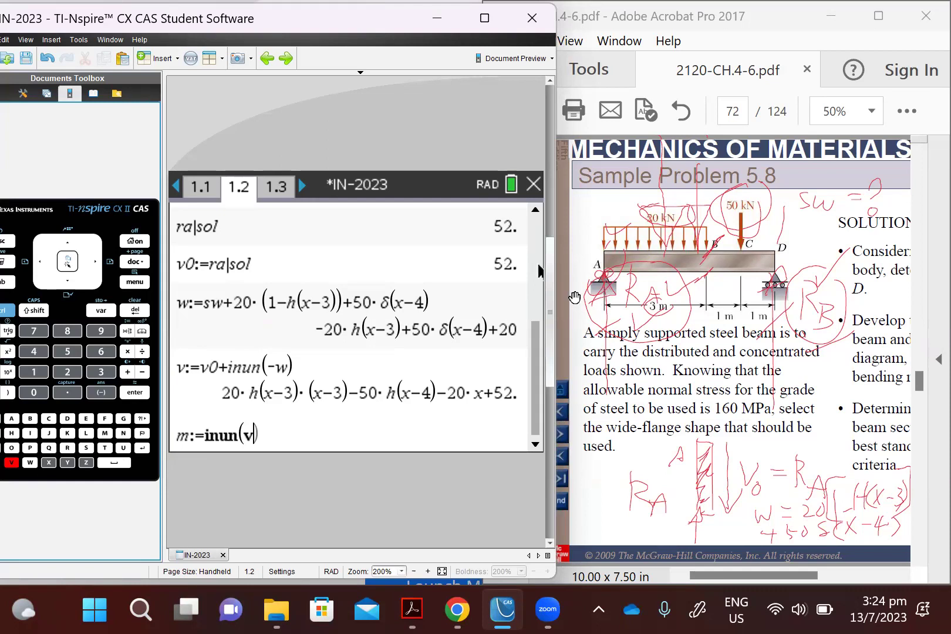
pyautogui.press('Return')
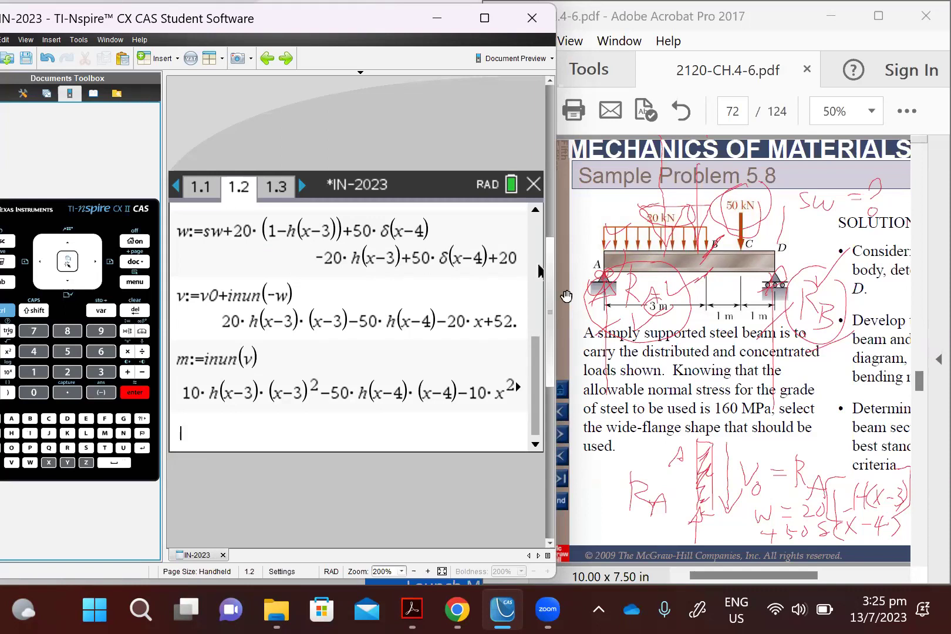
# Step: Define h(x):=when(x<0,0,1) using when( from the Catalog, returning Done
pyautogui.click(207, 403)
pyautogui.moveTo(209, 403); pyautogui.dragTo(218, 404)
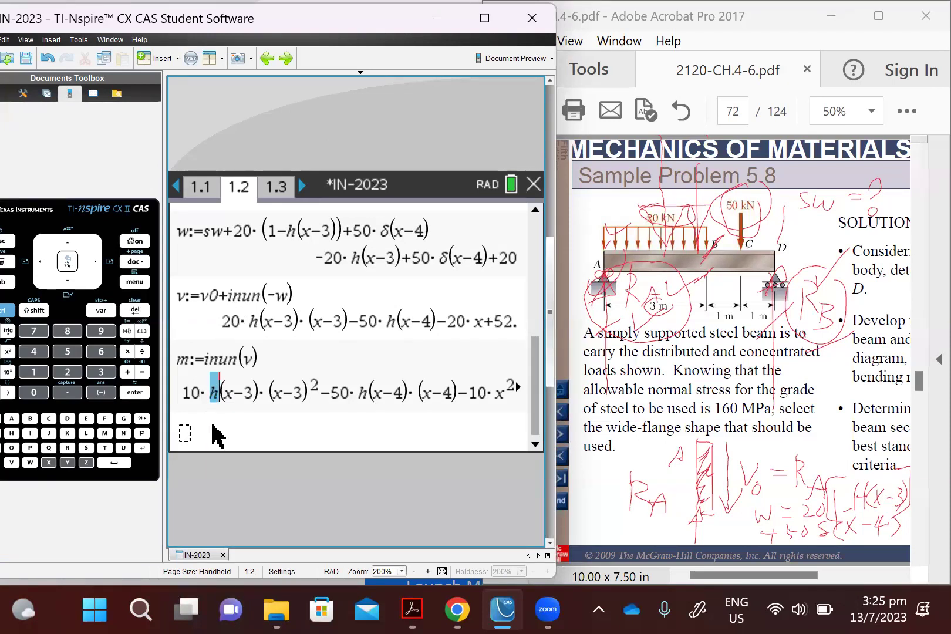
pyautogui.click(218, 436)
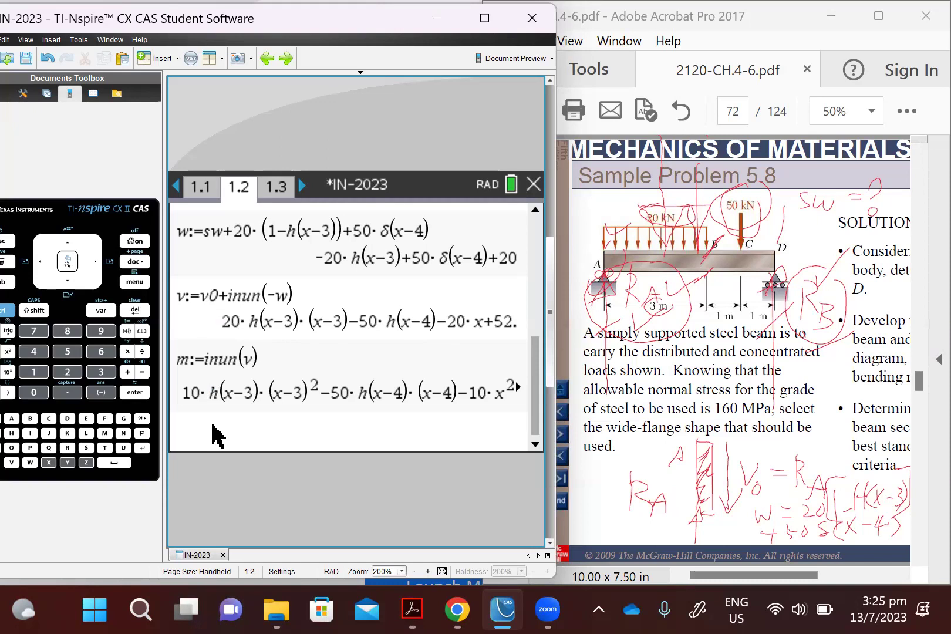
pyautogui.write('h(x')
pyautogui.press('Right')
pyautogui.write(':=')
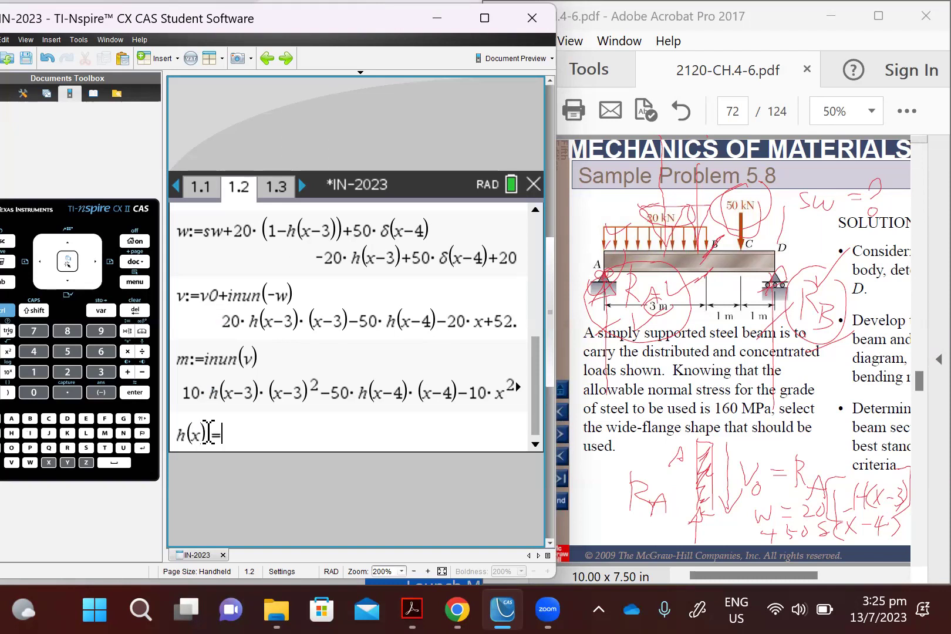
pyautogui.click(145, 332)
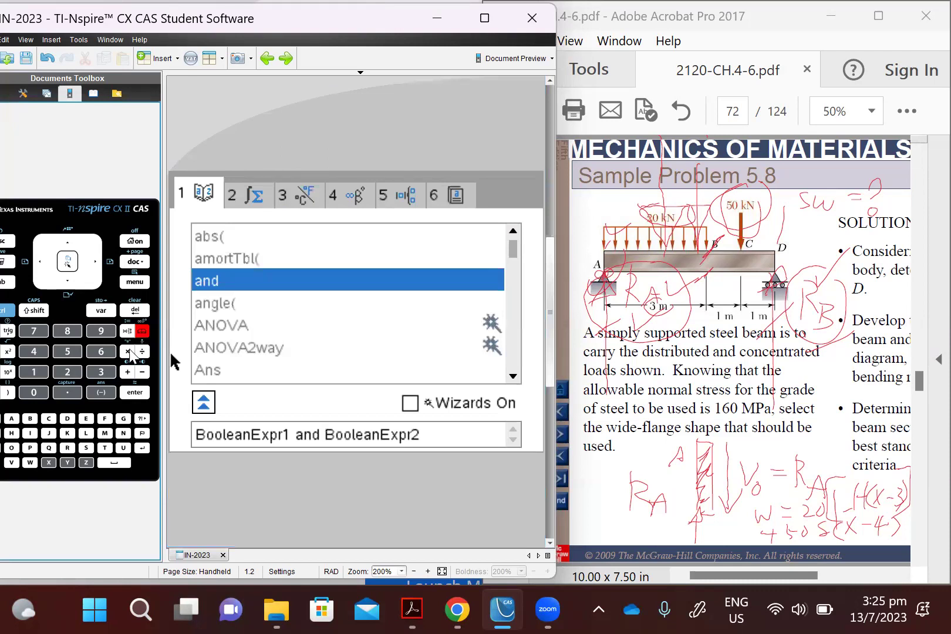
pyautogui.click(30, 462)
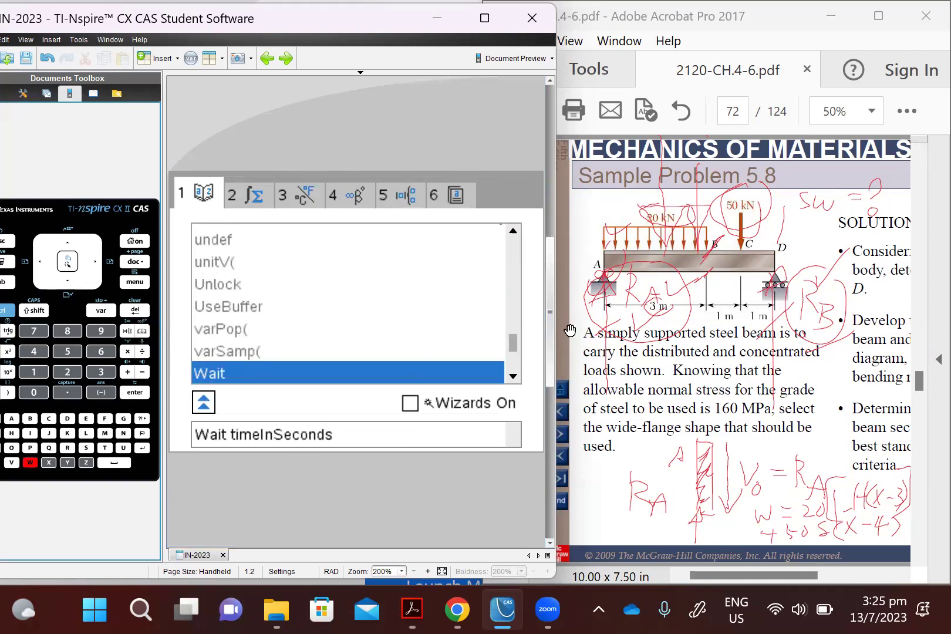
pyautogui.click(513, 377)
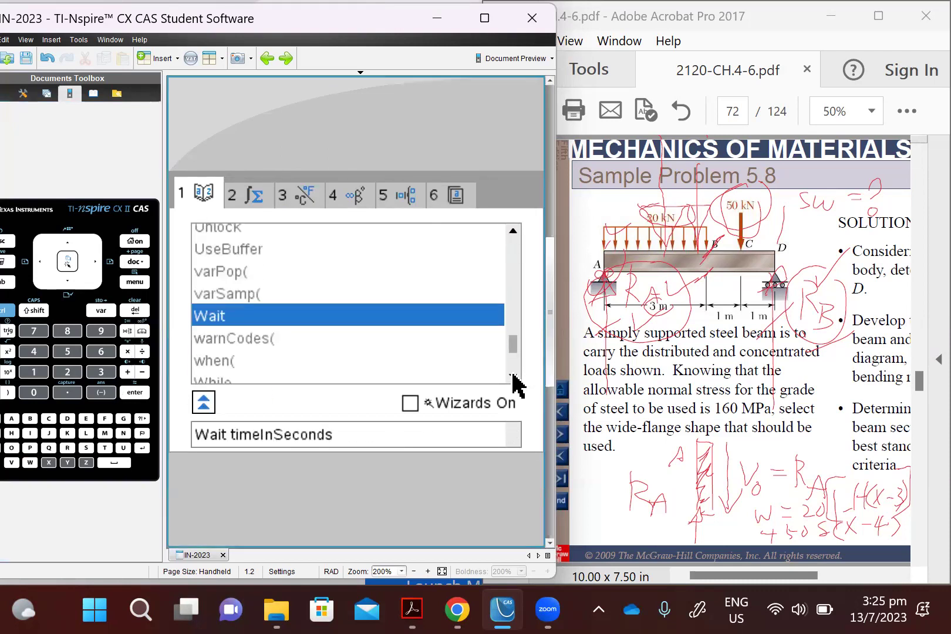
pyautogui.doubleClick(250, 346)
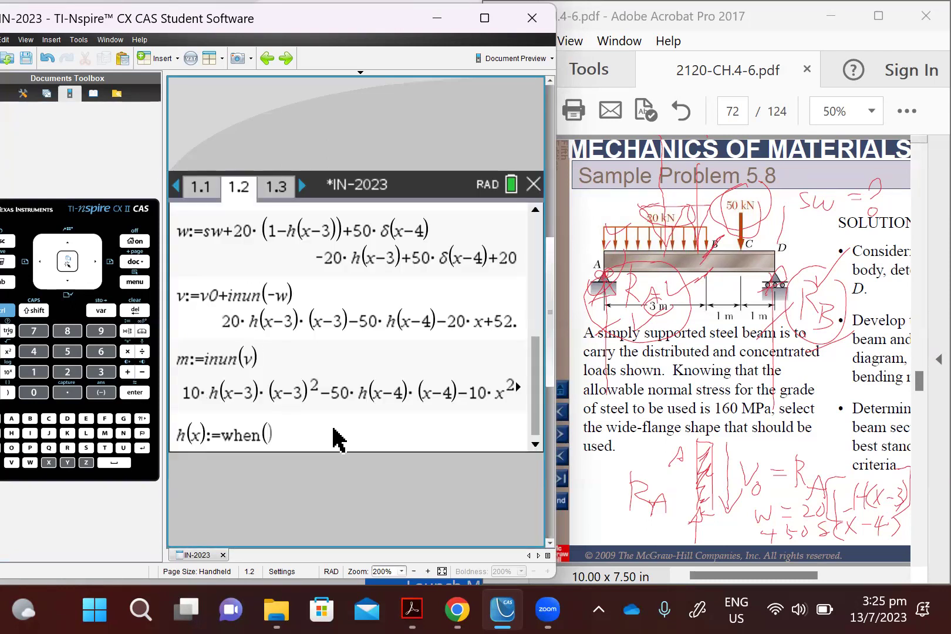
pyautogui.write('x<0,0')
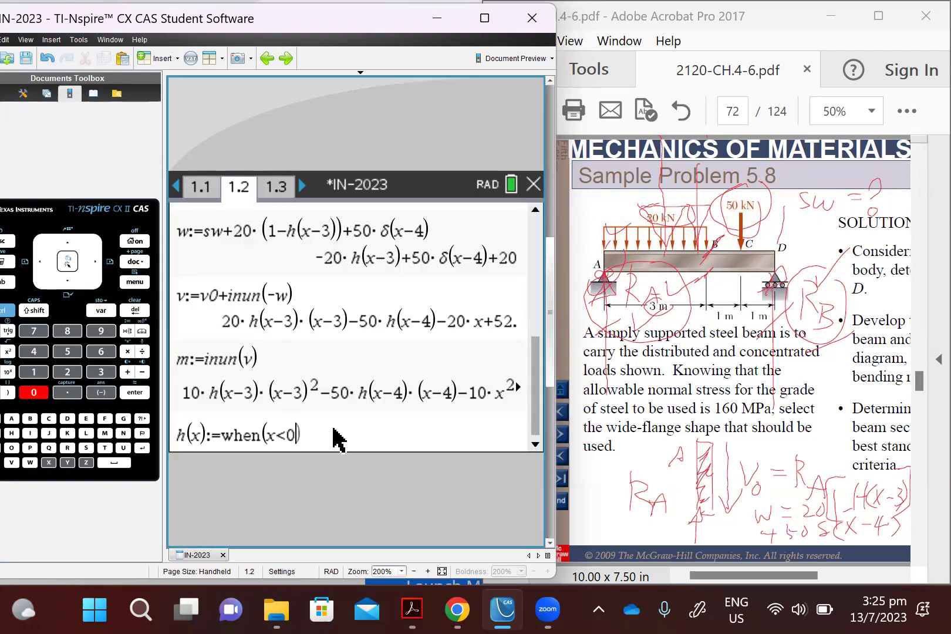
pyautogui.write(',1')
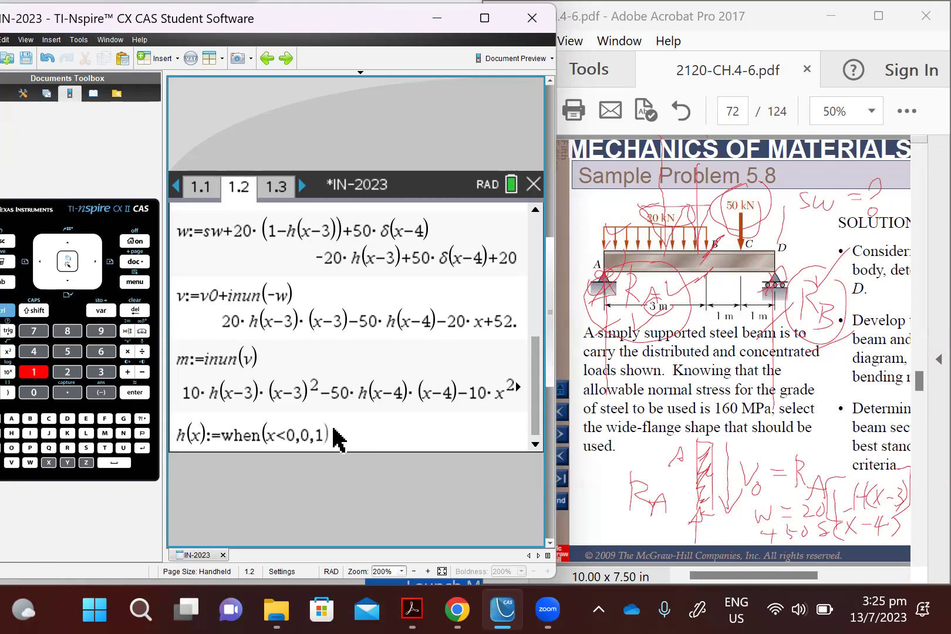
pyautogui.press('Return')
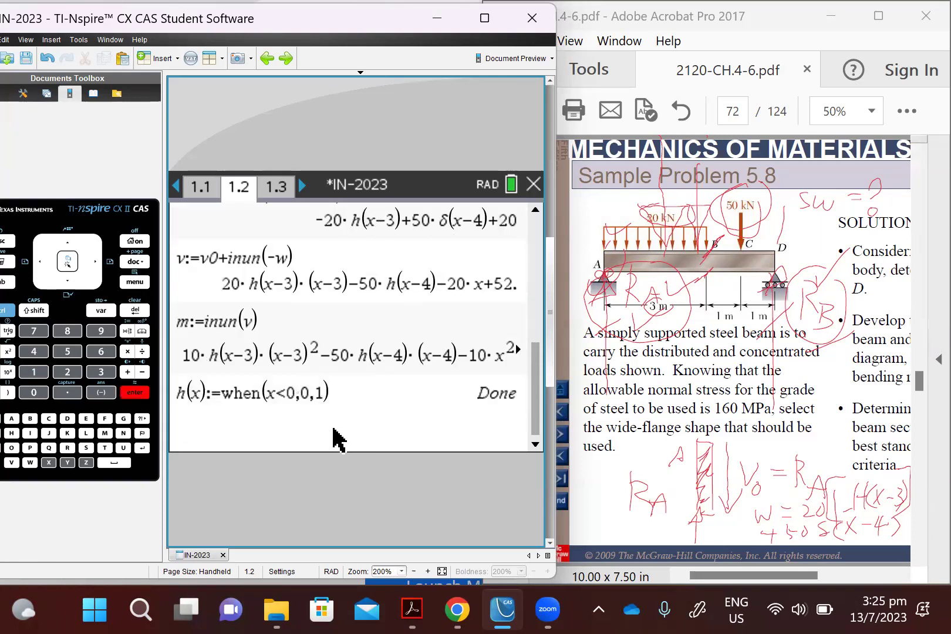
pyautogui.write('m')
pyautogui.press('Return')
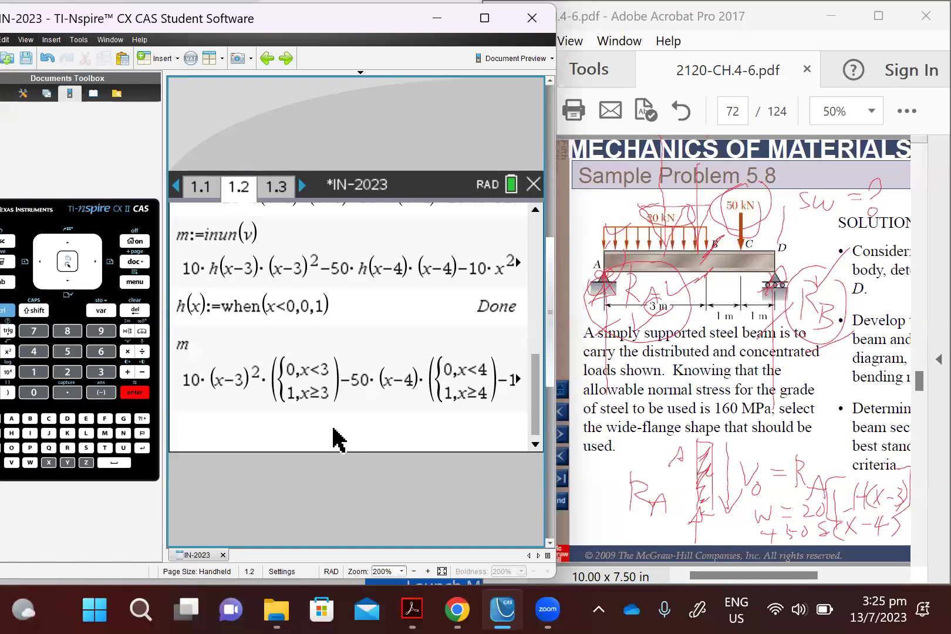
pyautogui.write('inun(m')
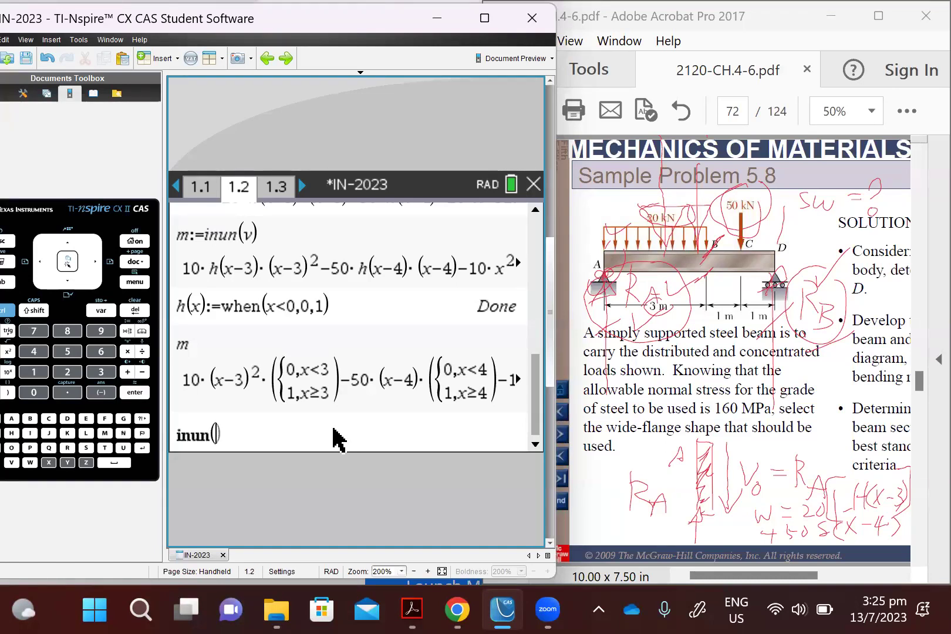
pyautogui.press('Return')
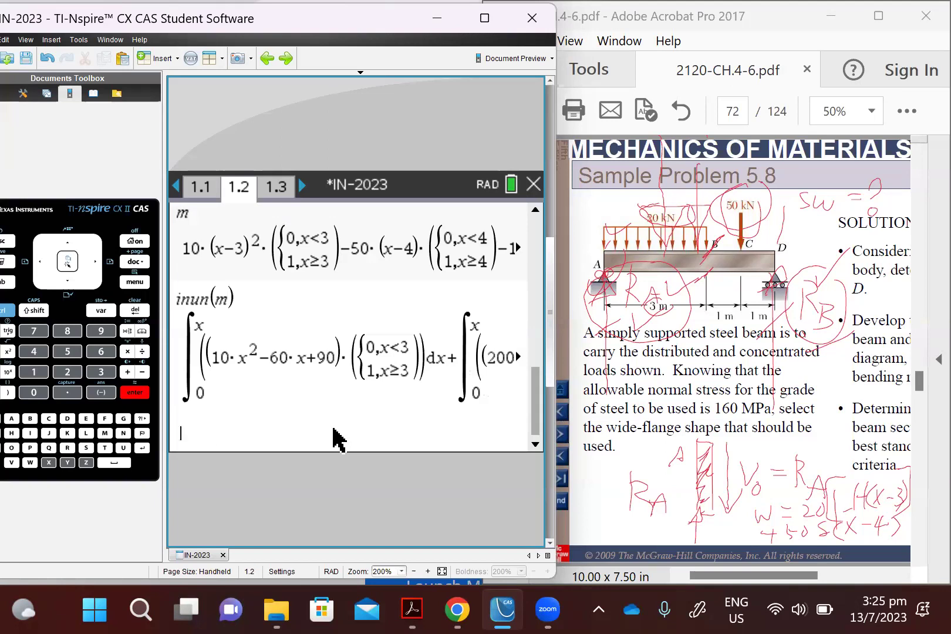
pyautogui.press('Up')
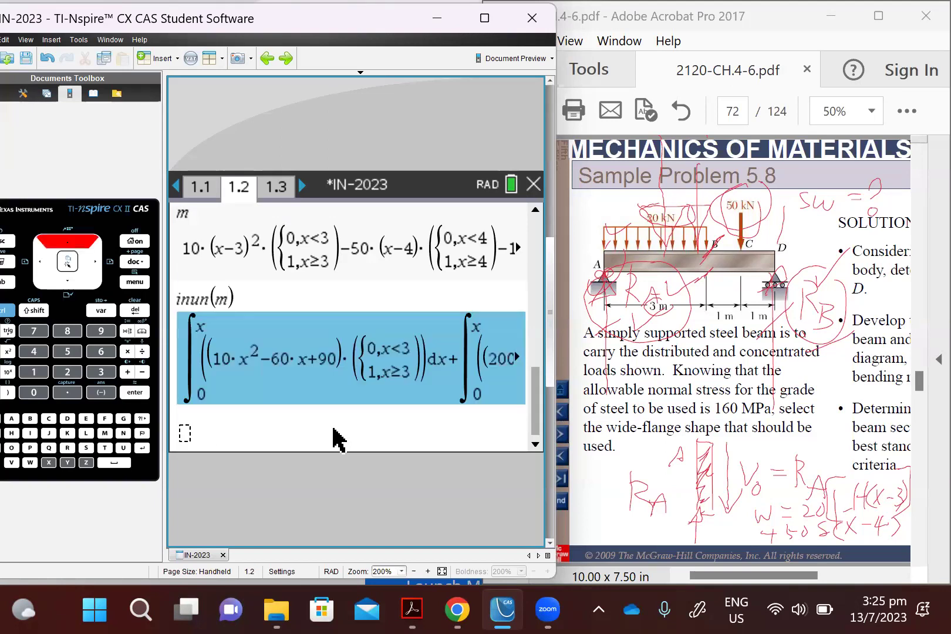
pyautogui.press('Delete')
pyautogui.press('Down')
pyautogui.press('Down')
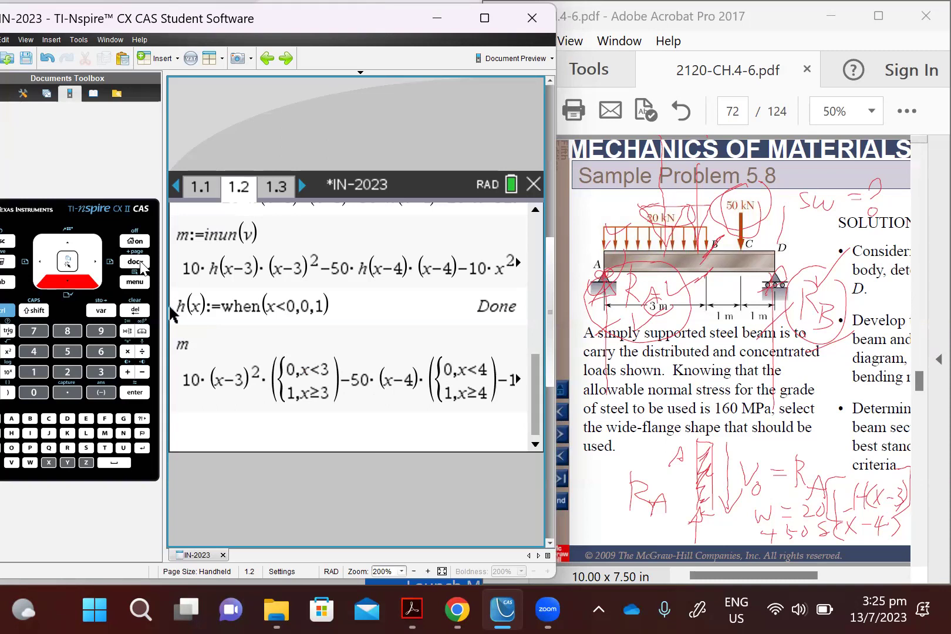
# Step: Add a Graphs page and plot f1(x)=m
pyautogui.hotkey('ctrl', 'k')
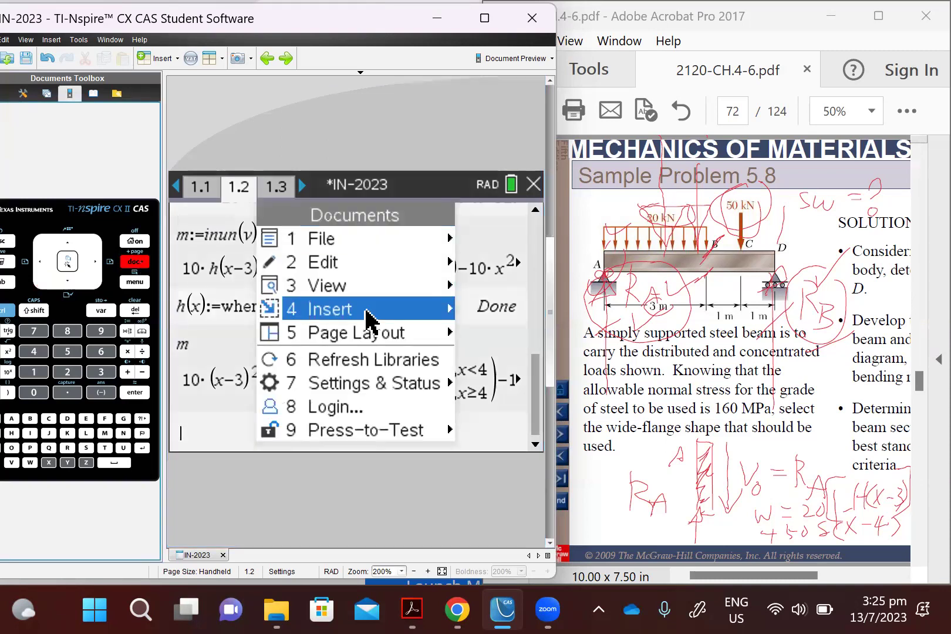
pyautogui.moveTo(365, 310)
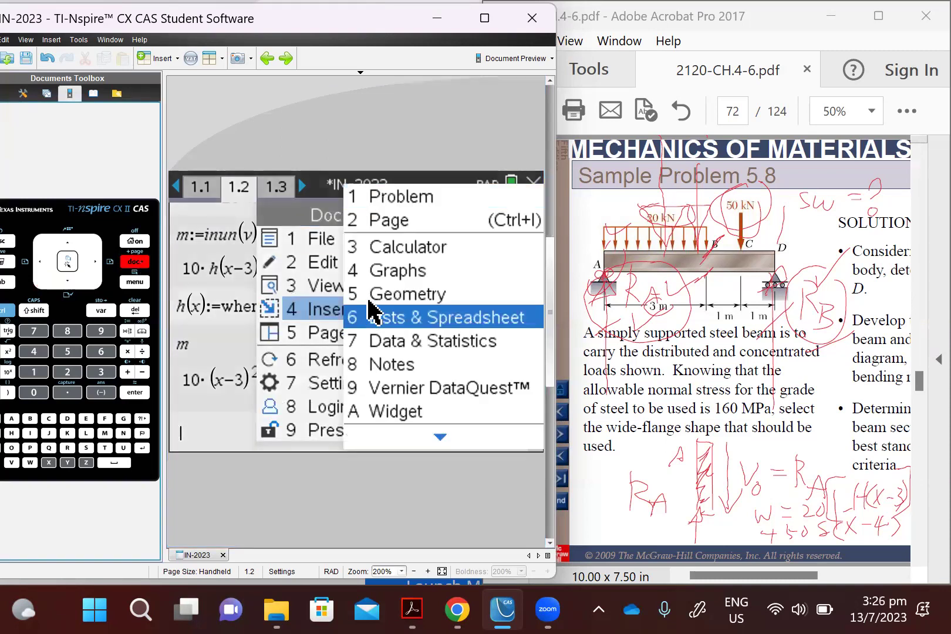
pyautogui.click(381, 278)
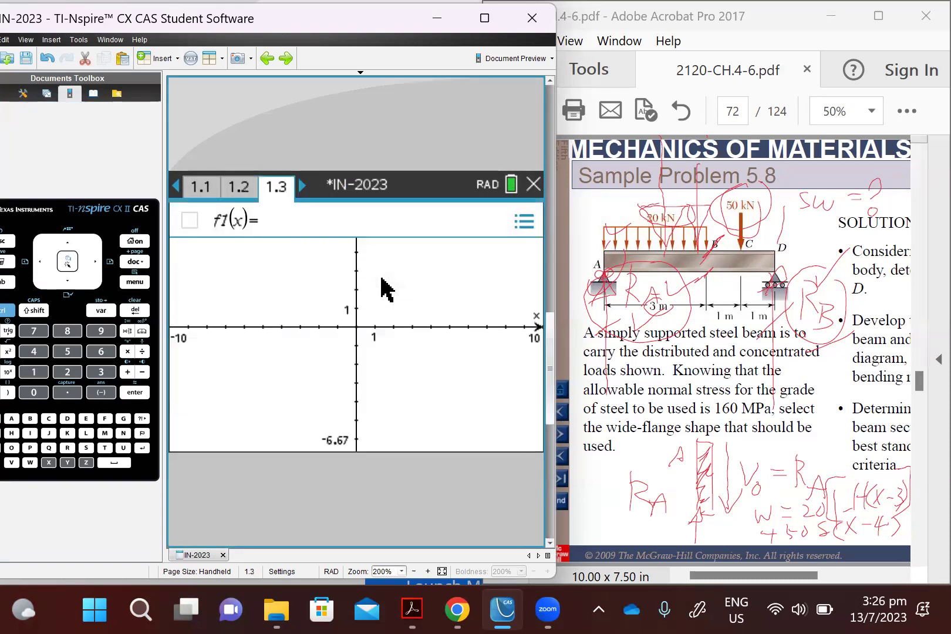
pyautogui.write('m')
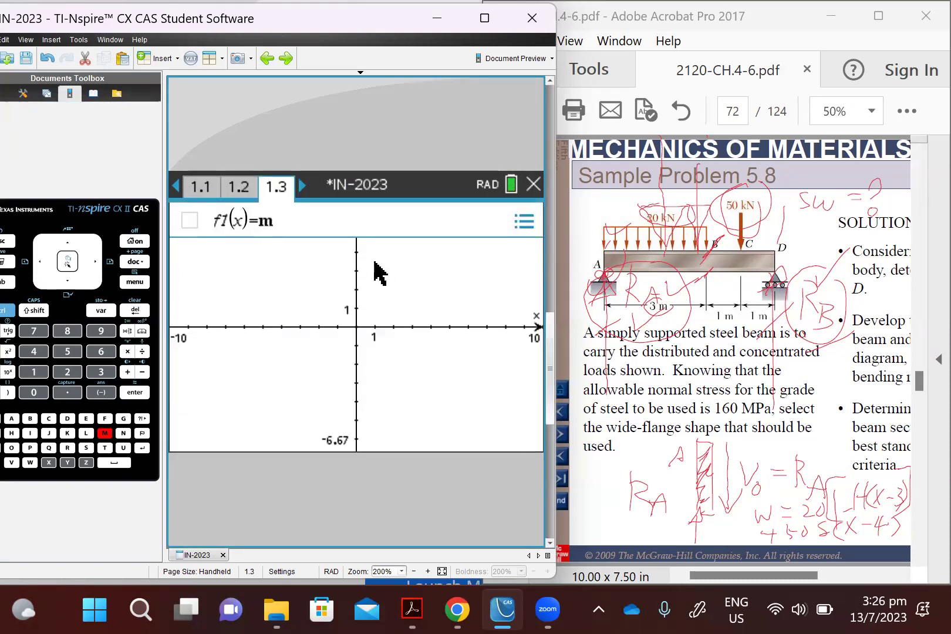
pyautogui.press('Return')
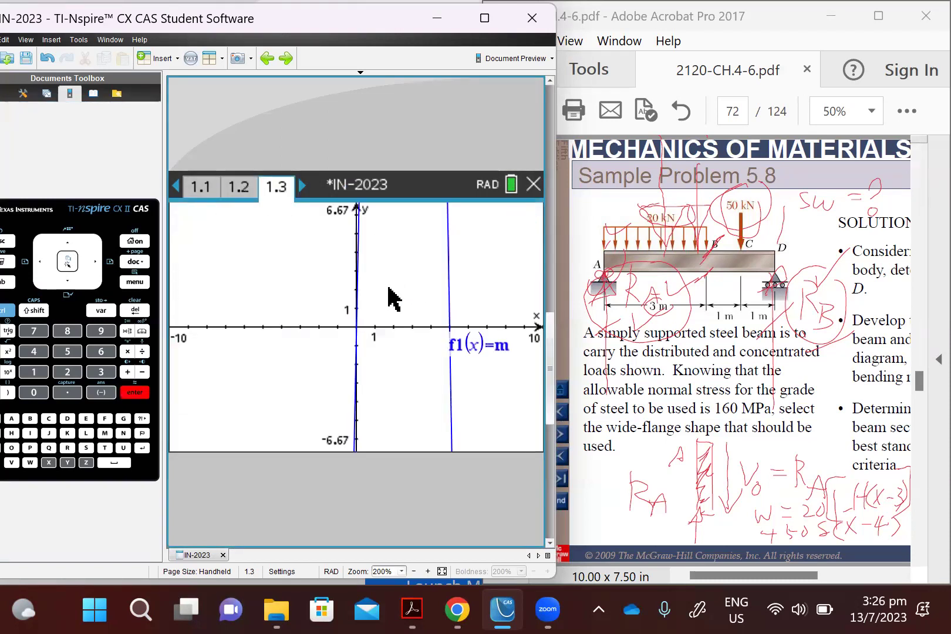
# Step: Zoom the graph to fit the moment curve, then return to calculator page 1.2
pyautogui.click(138, 282)
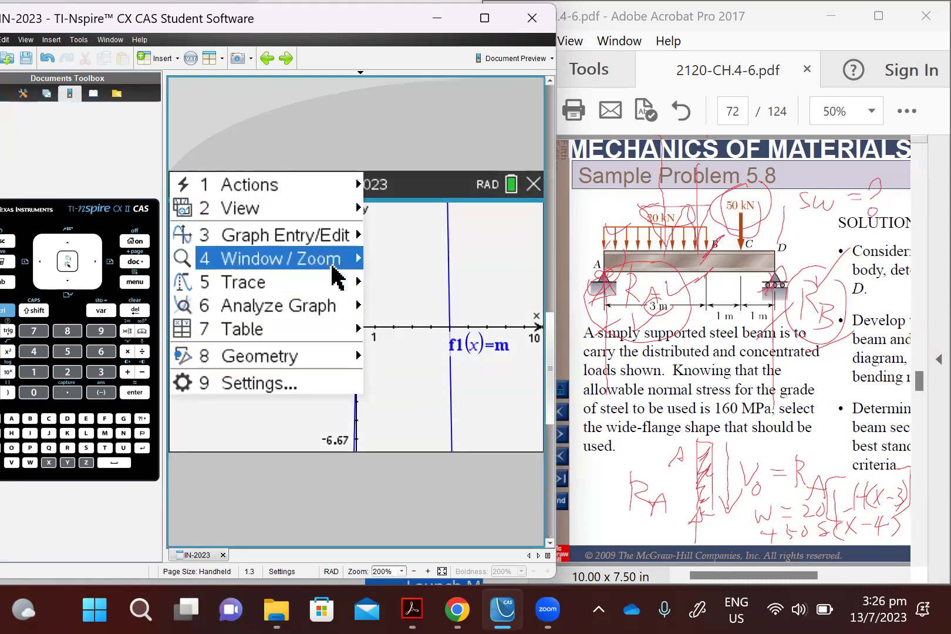
pyautogui.press('3')
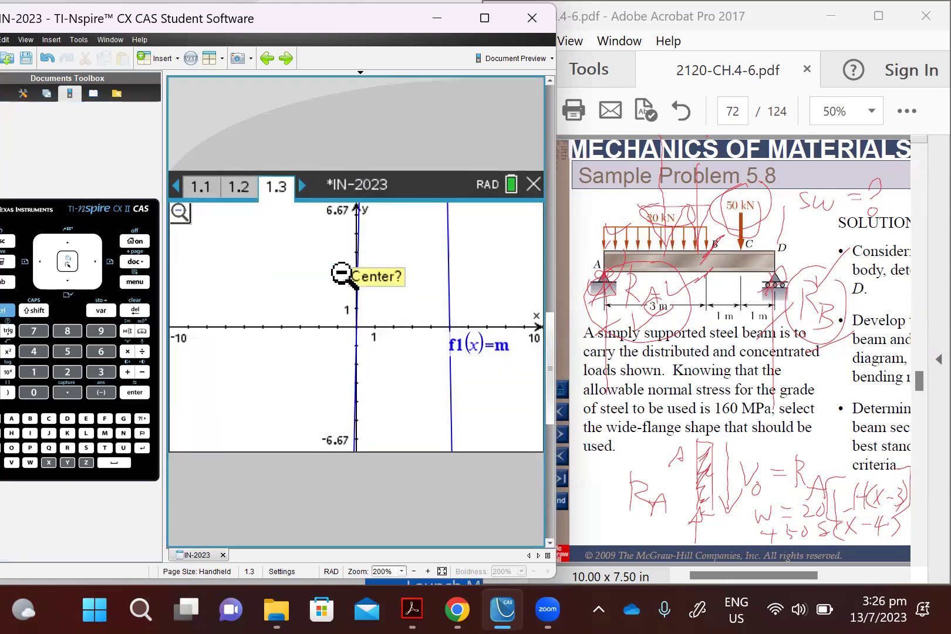
pyautogui.click(141, 282)
pyautogui.moveTo(318, 270)
pyautogui.click(435, 411)
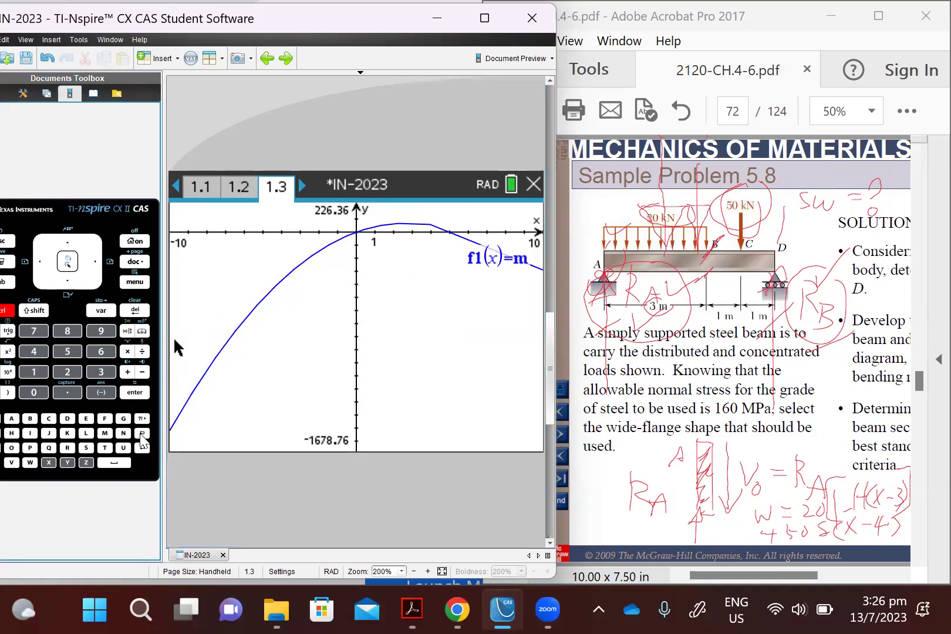
pyautogui.click(129, 415)
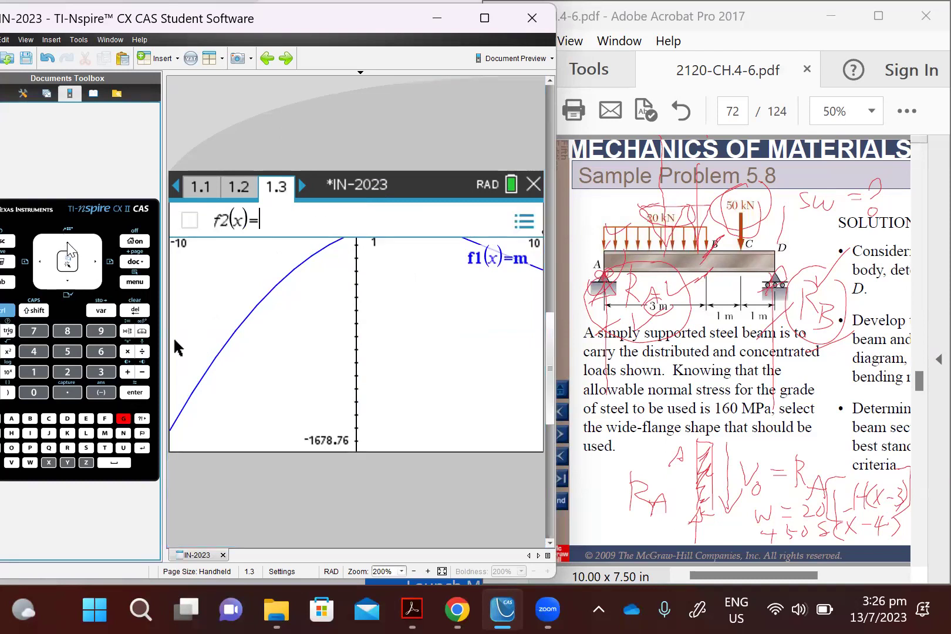
pyautogui.press('Up')
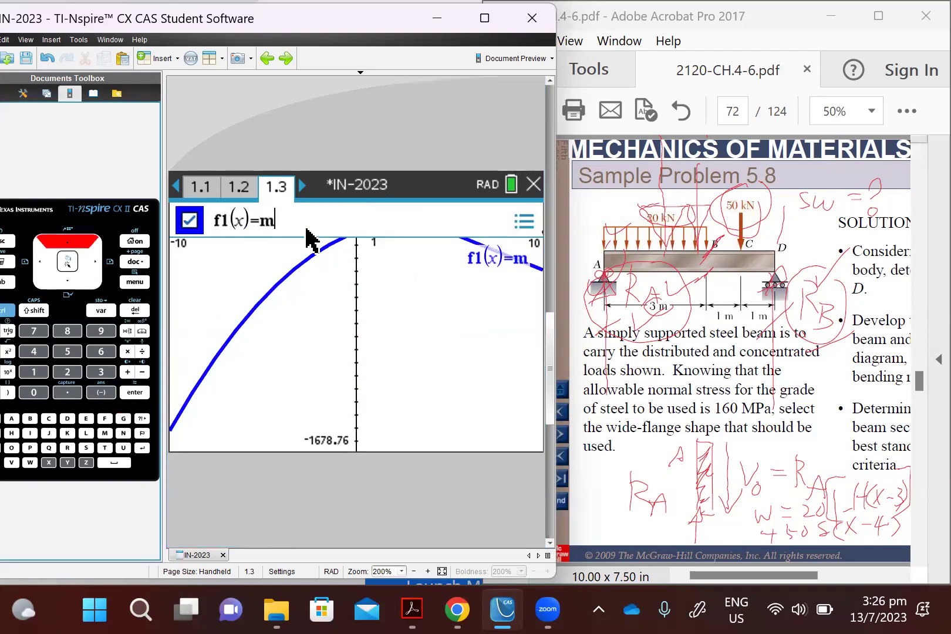
pyautogui.click(7, 312)
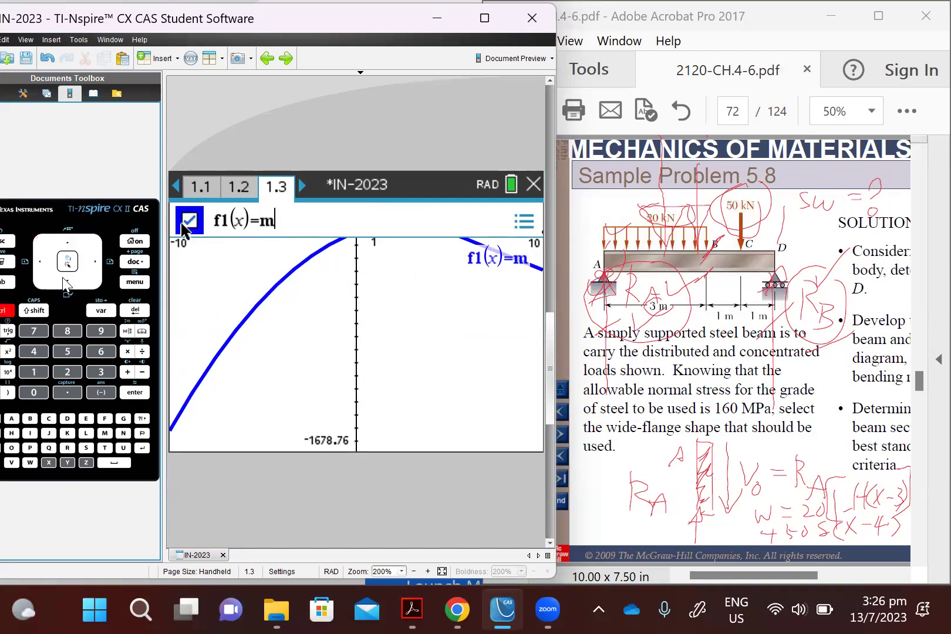
pyautogui.click(41, 263)
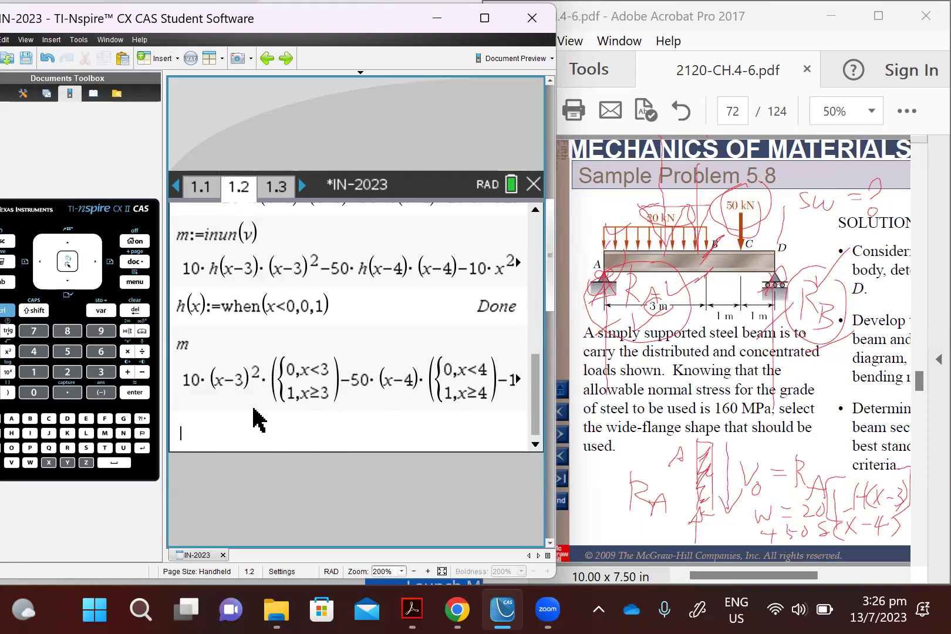
# Step: Enter mpplot:=m·(h(x)−h(x−1)) and evaluate it to get the beam-limited piecewise moment
pyautogui.write('mp:=')
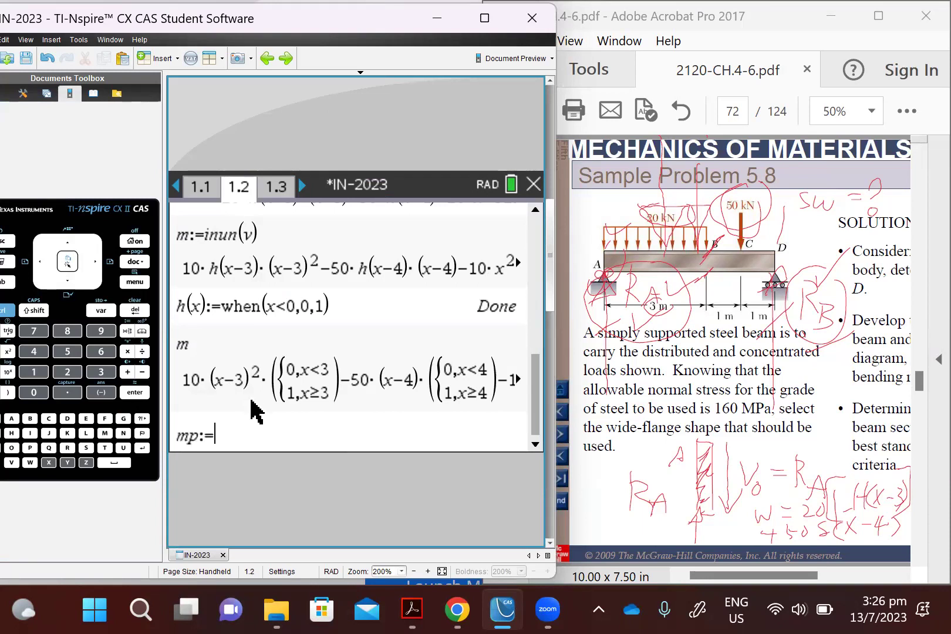
pyautogui.press('BackSpace')
pyautogui.write('plot')
pyautogui.write(':=')
pyautogui.write('m*(')
pyautogui.write('h(')
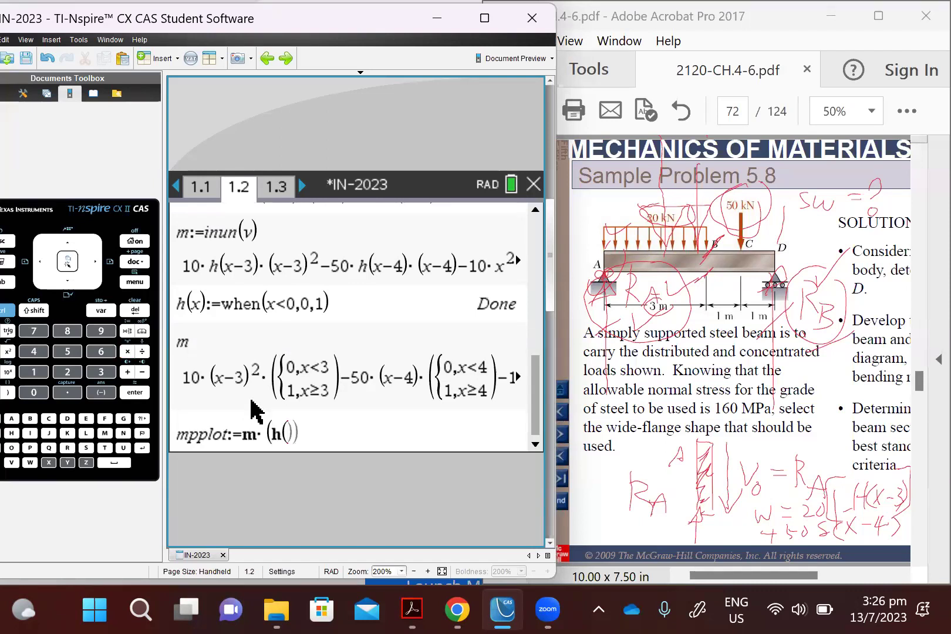
pyautogui.write('x')
pyautogui.press('Right')
pyautogui.write('-h(x-1')
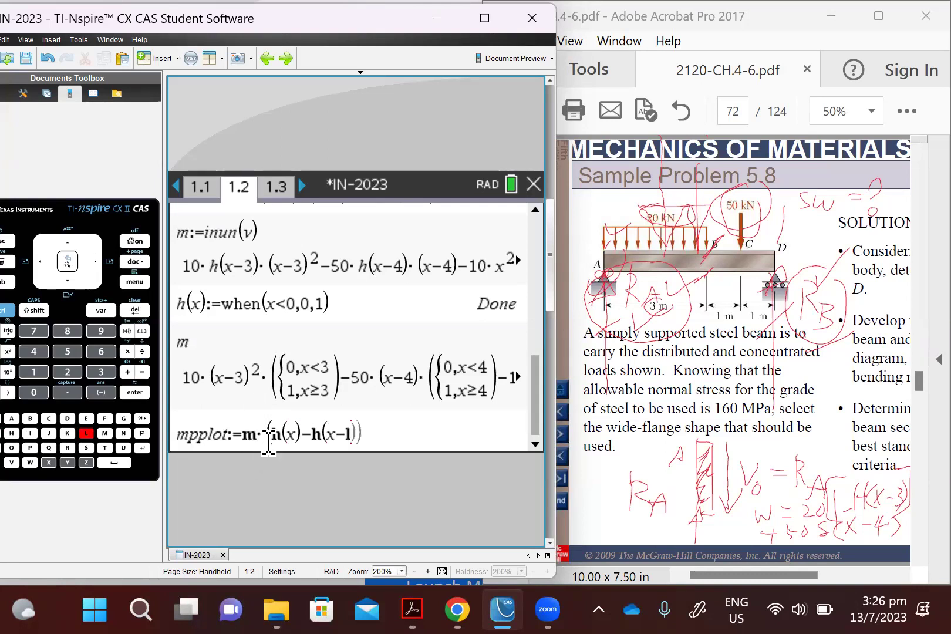
pyautogui.moveTo(268, 436); pyautogui.dragTo(354, 434)
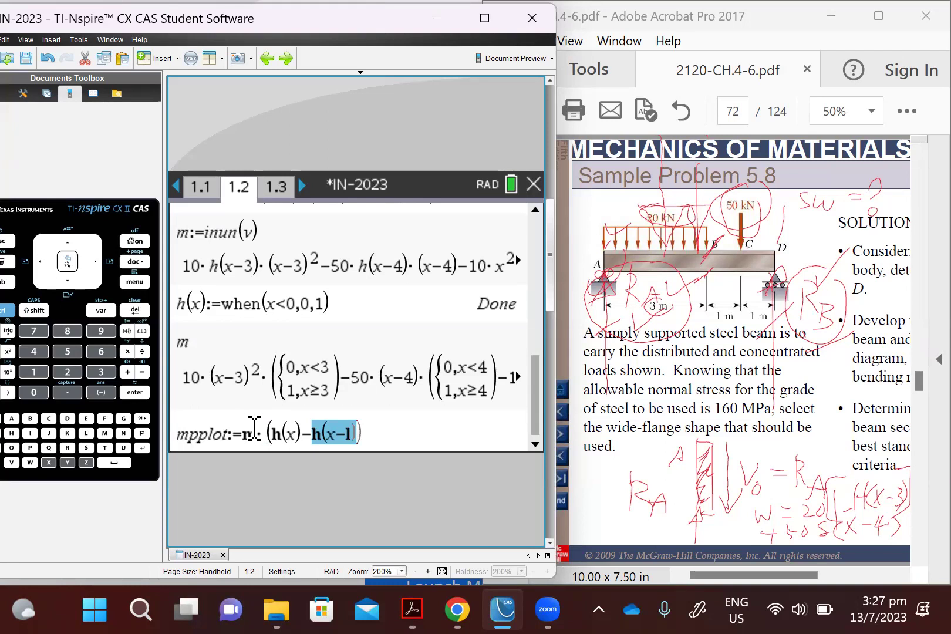
pyautogui.click(295, 433)
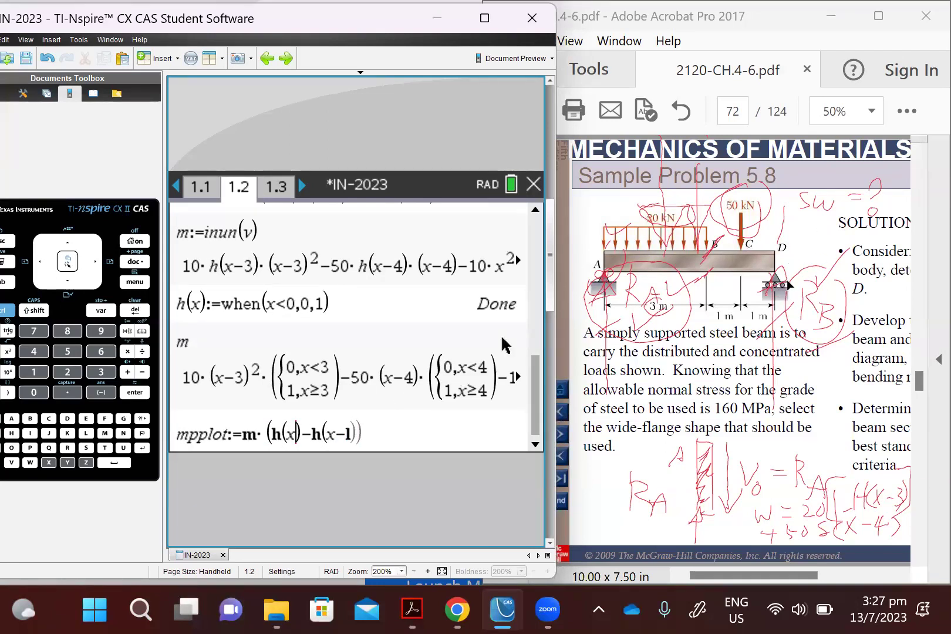
pyautogui.moveTo(272, 435); pyautogui.dragTo(359, 434)
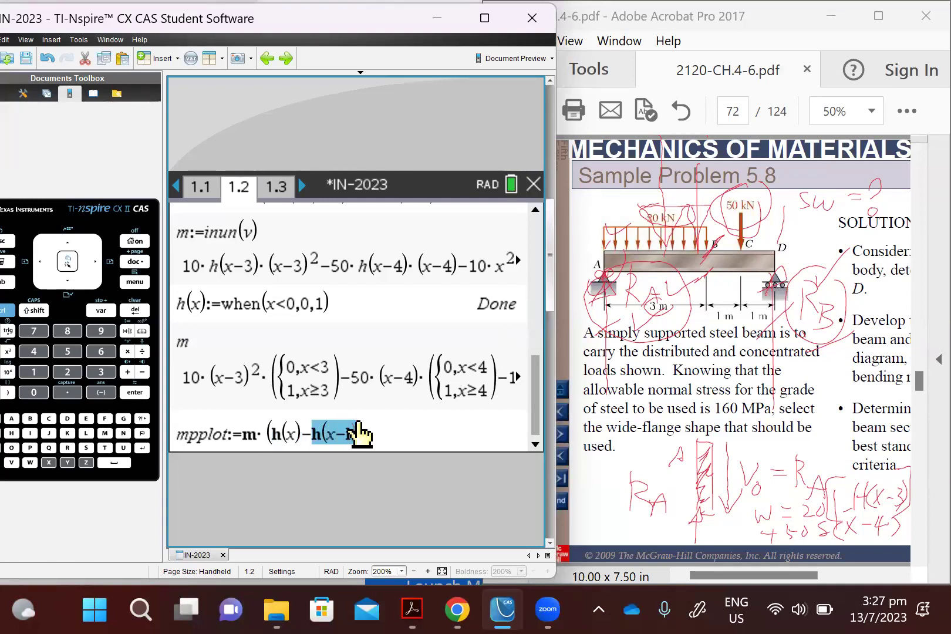
pyautogui.click(422, 437)
pyautogui.press('Return')
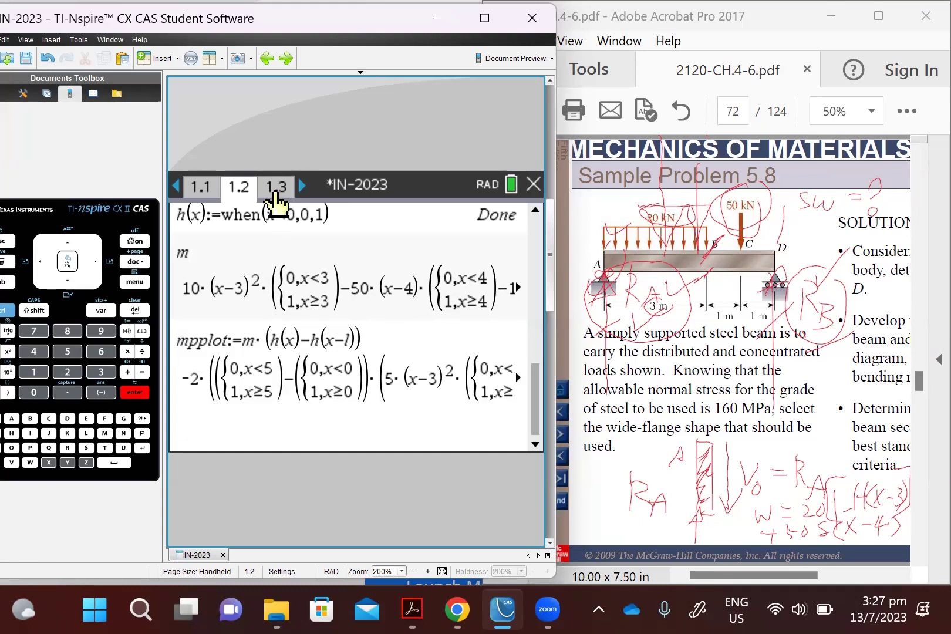
# Step: Redefine the graph's f1(x) as mpplot on page 1.3
pyautogui.click(275, 189)
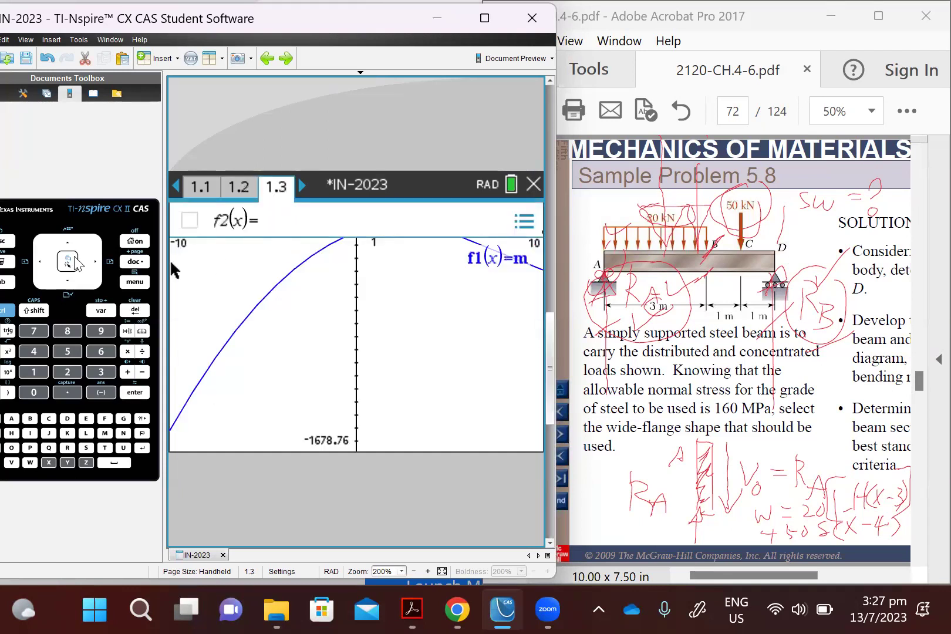
pyautogui.press('Up')
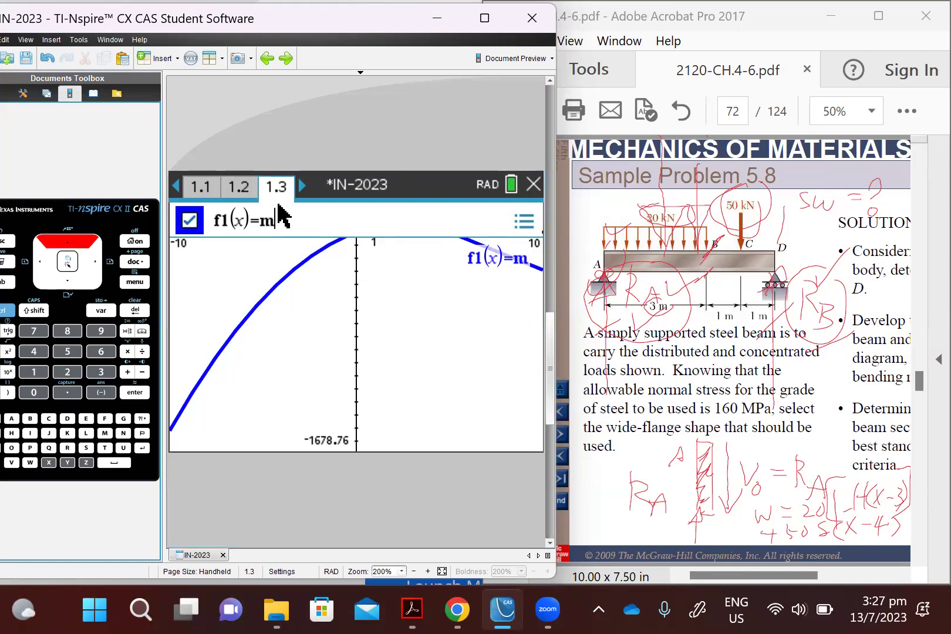
pyautogui.write('lo')
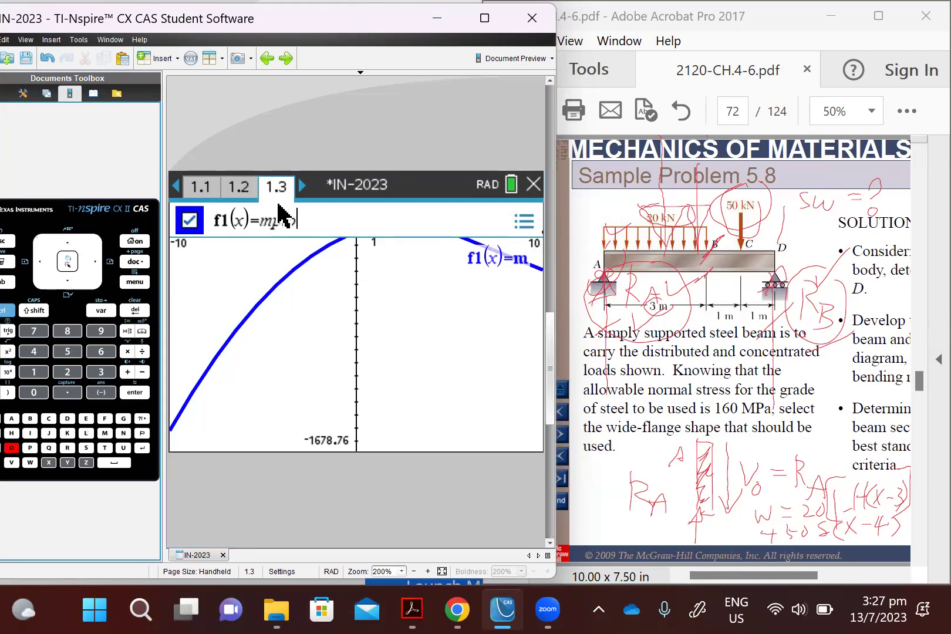
pyautogui.write('t')
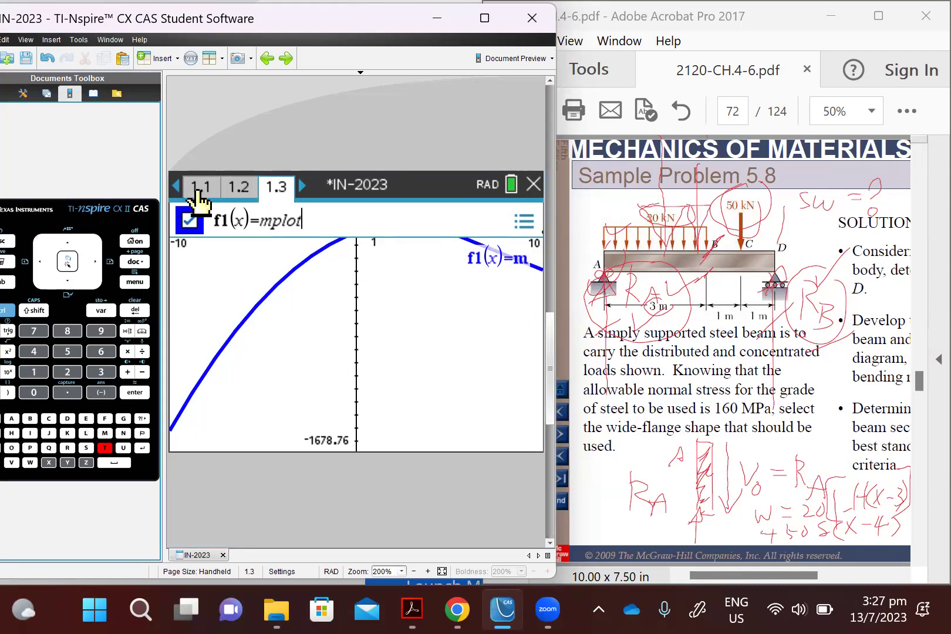
pyautogui.click(242, 187)
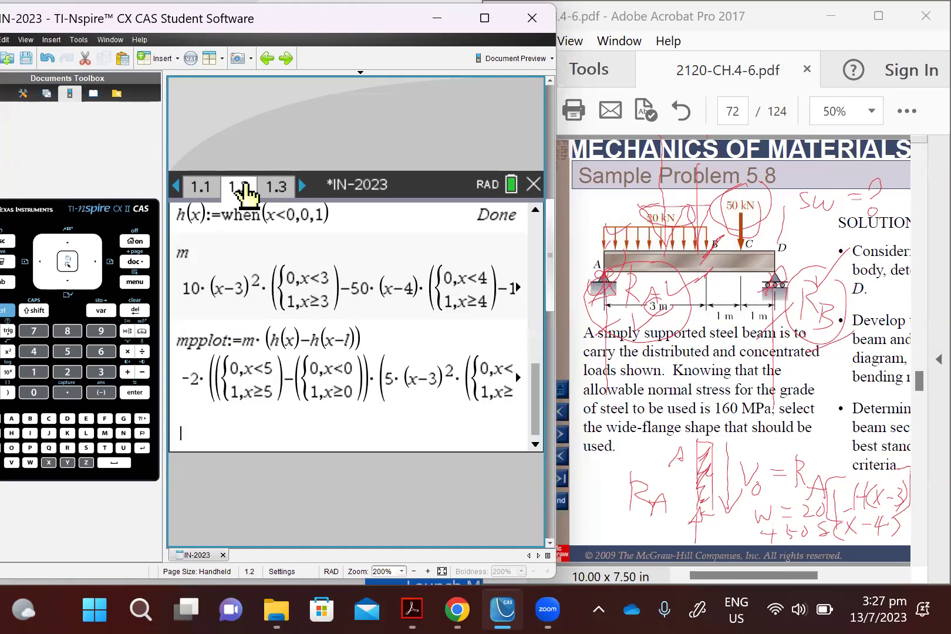
pyautogui.click(277, 186)
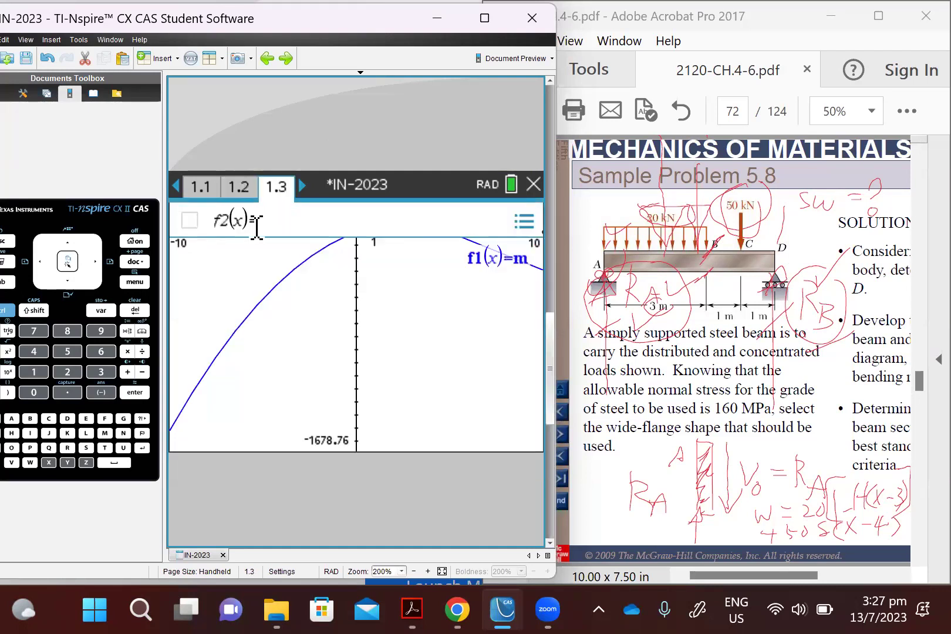
pyautogui.press('Up')
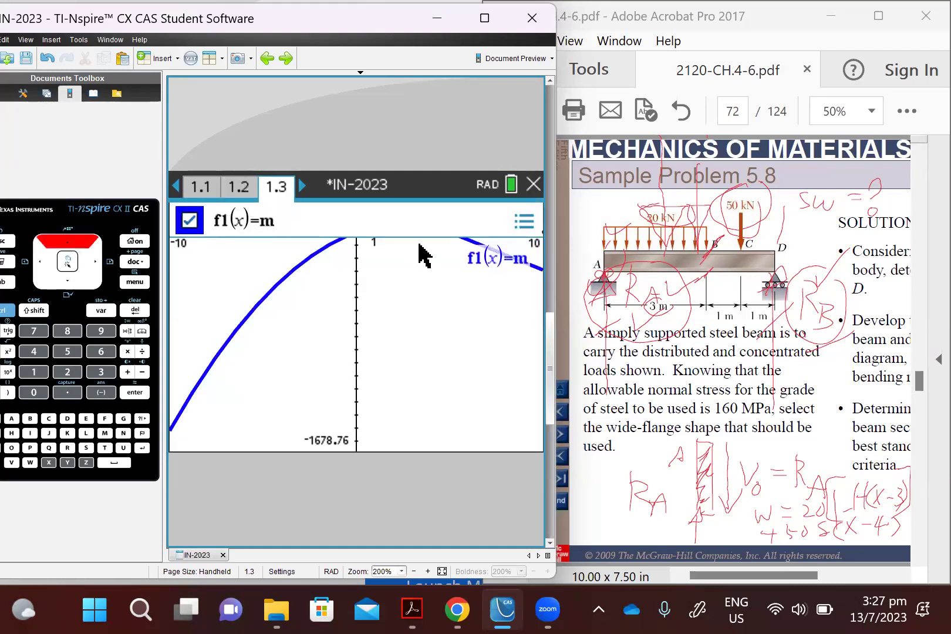
pyautogui.write('pplot')
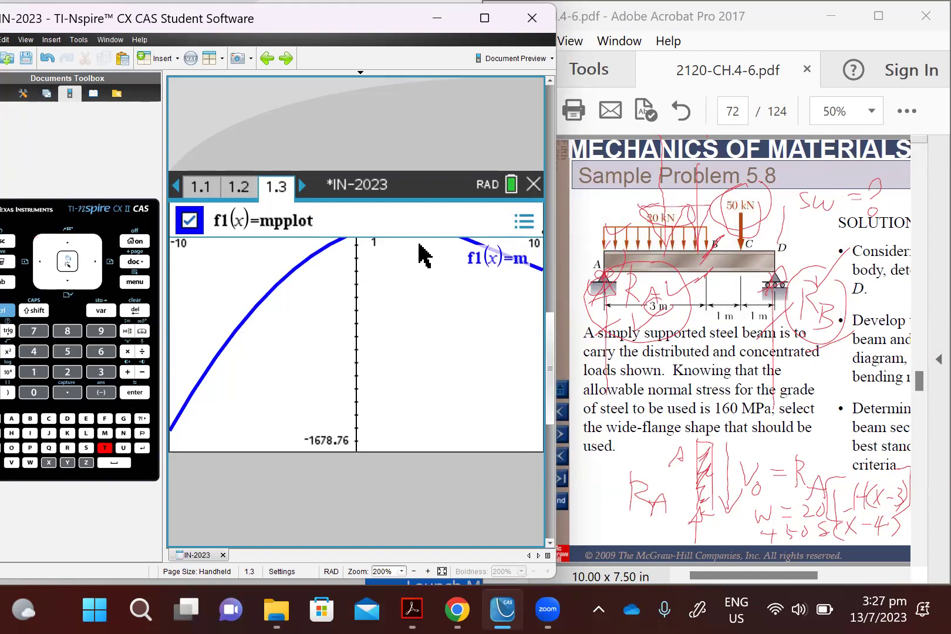
pyautogui.press('Return')
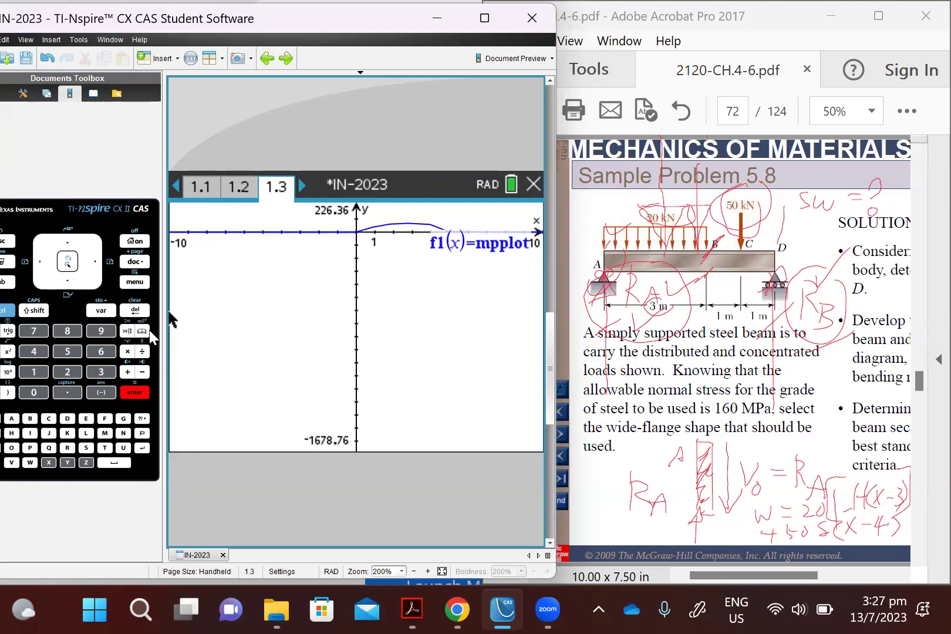
# Step: Zoom to fit, then box-zoom on the positive moment curve, about x = −0.69 to 6.23
pyautogui.hotkey('ctrl', 'm')
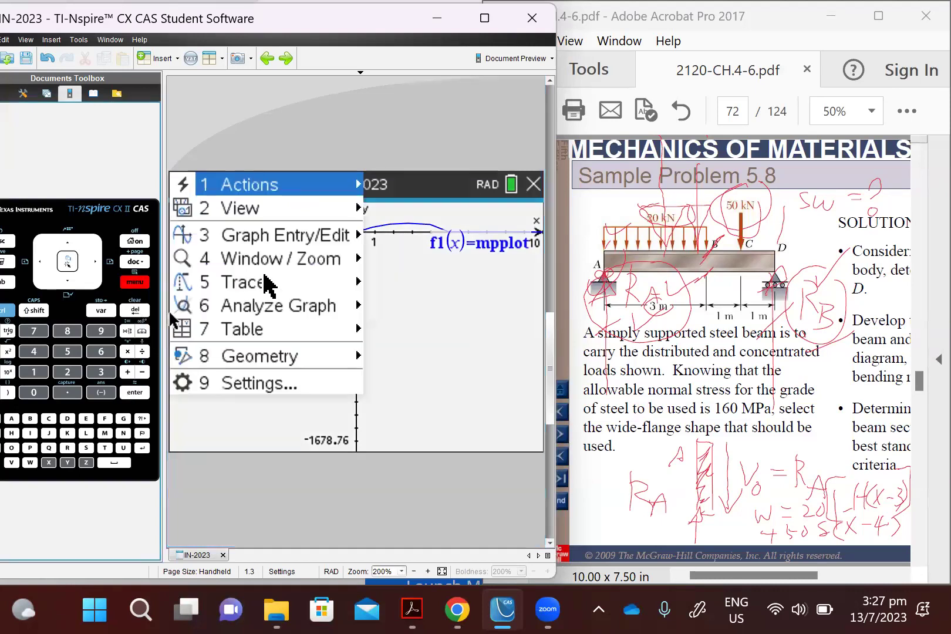
pyautogui.moveTo(314, 269)
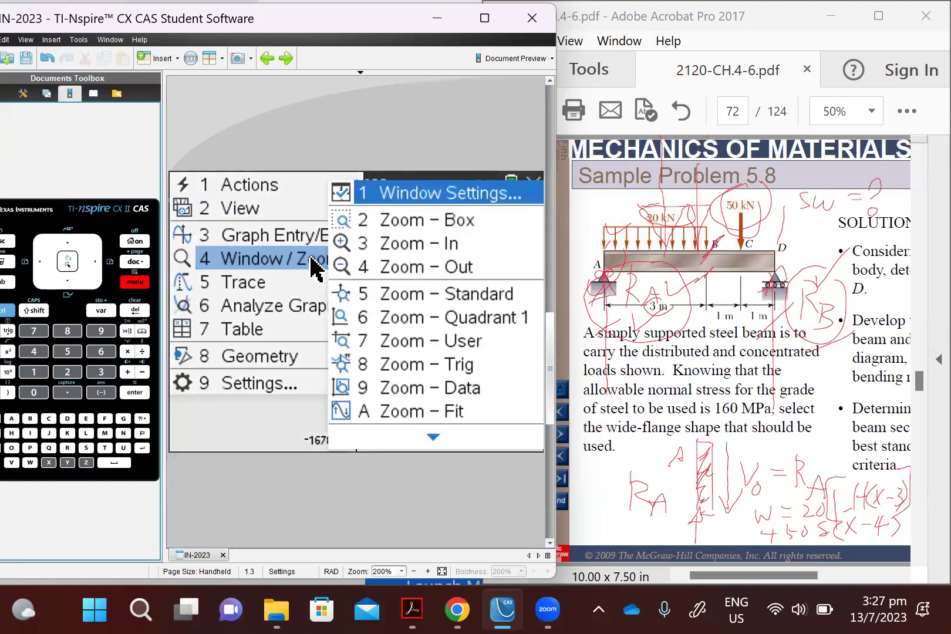
pyautogui.click(427, 418)
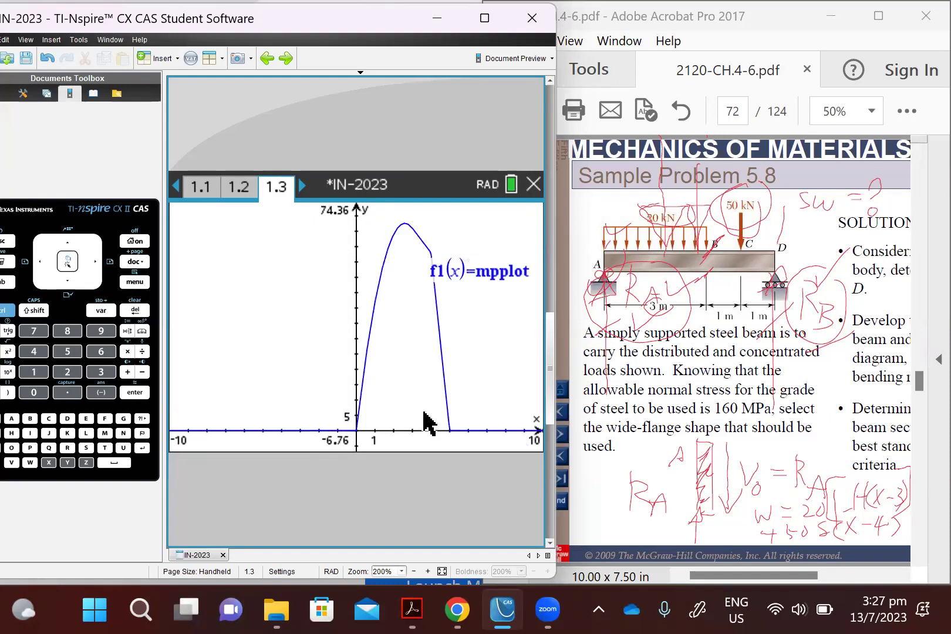
pyautogui.click(134, 282)
pyautogui.moveTo(364, 259)
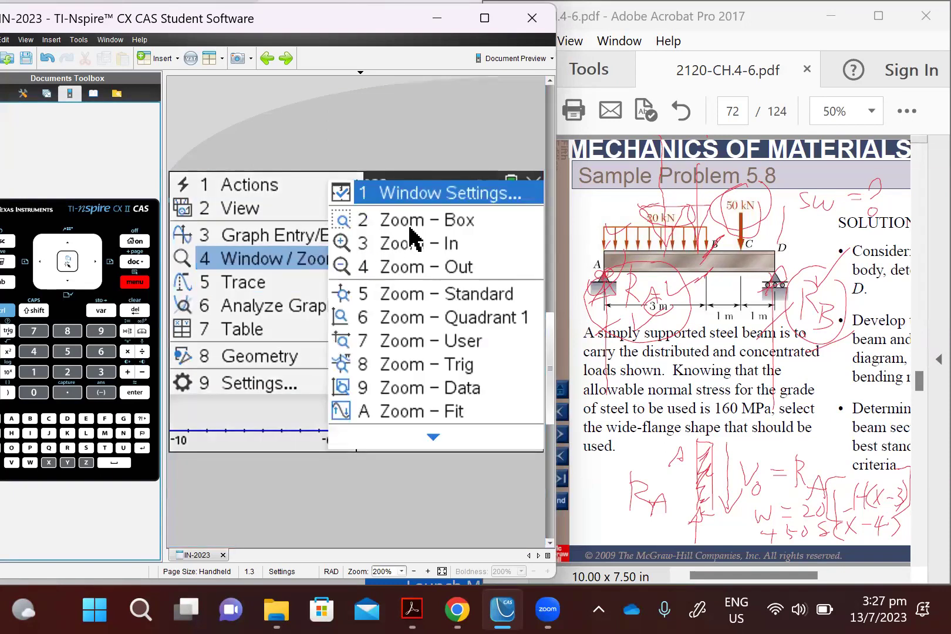
pyautogui.click(419, 221)
pyautogui.click(352, 220)
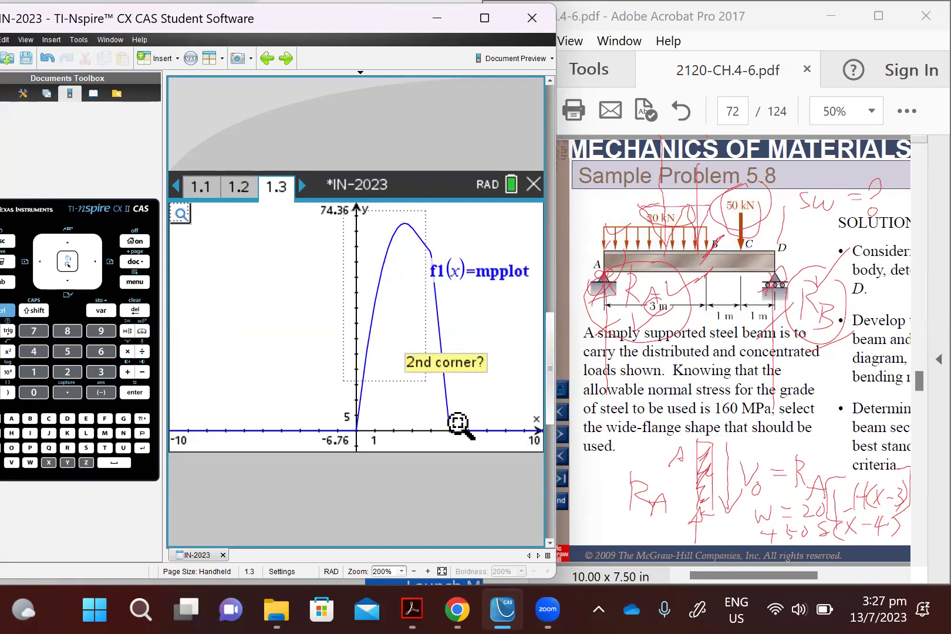
pyautogui.click(480, 445)
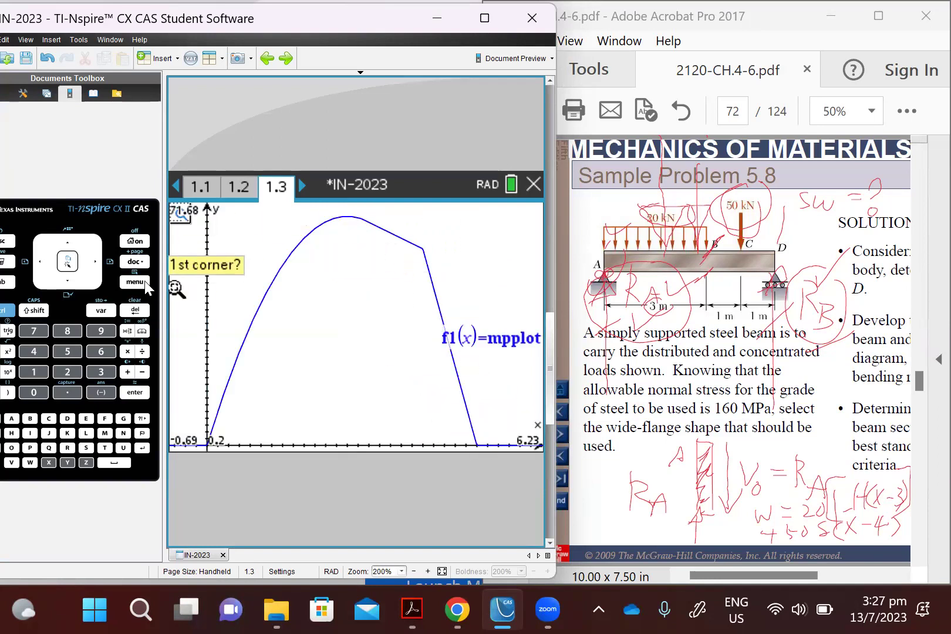
pyautogui.click(144, 281)
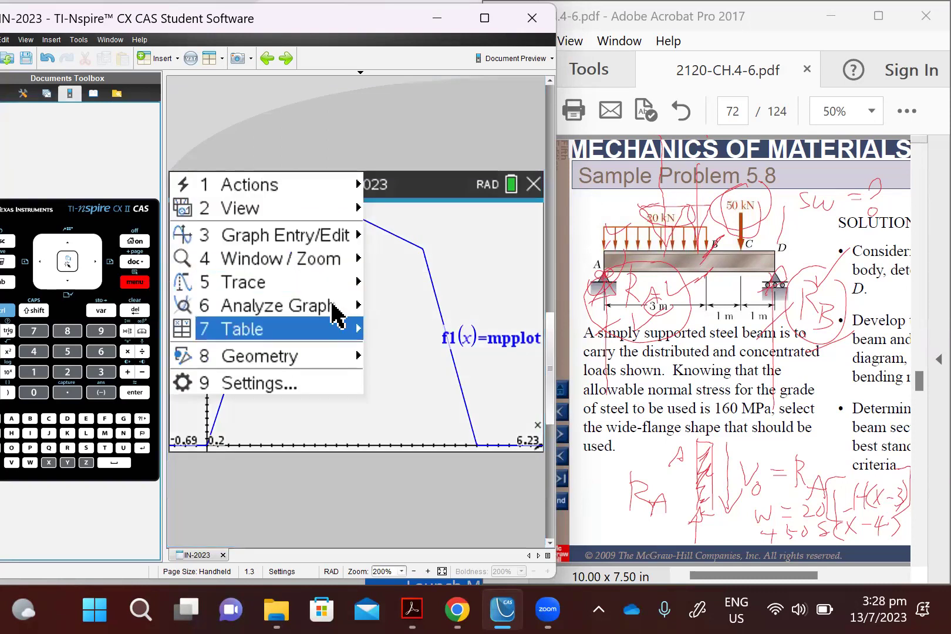
# Step: Find the curve's maximum between bounds around the peak, labelled (2.6, 67.6)
pyautogui.moveTo(344, 306)
pyautogui.click(418, 299)
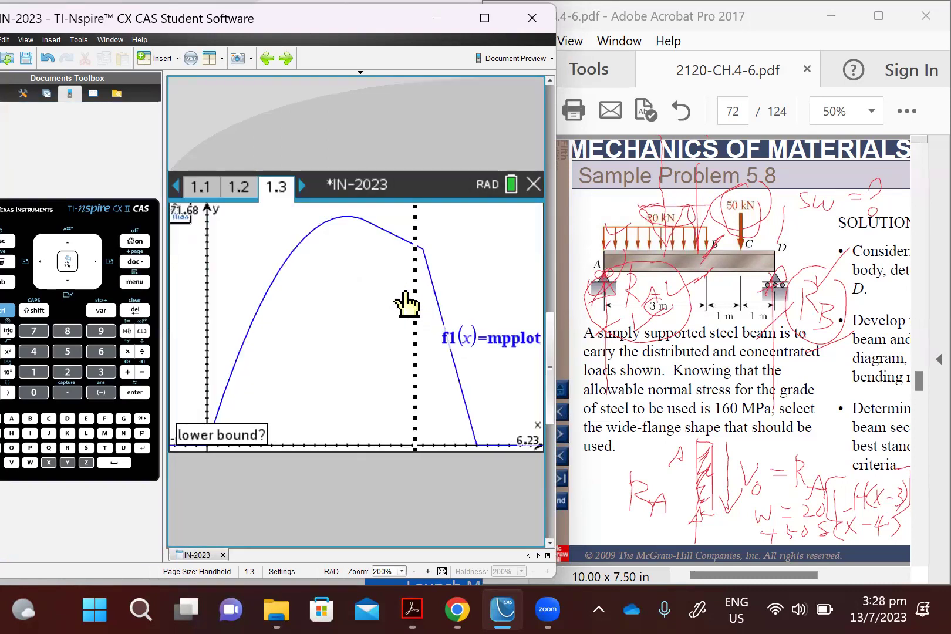
pyautogui.click(295, 278)
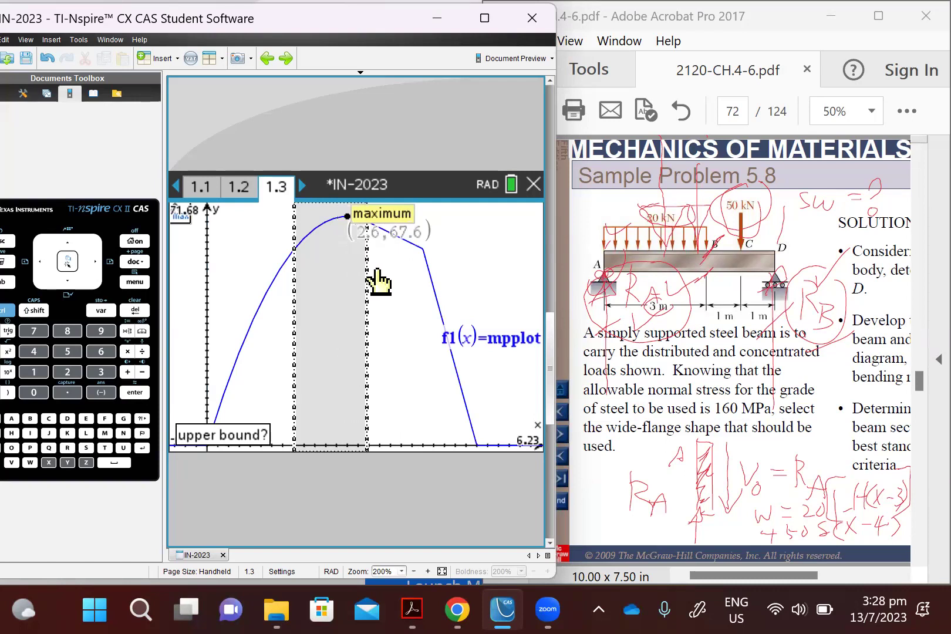
pyautogui.click(410, 280)
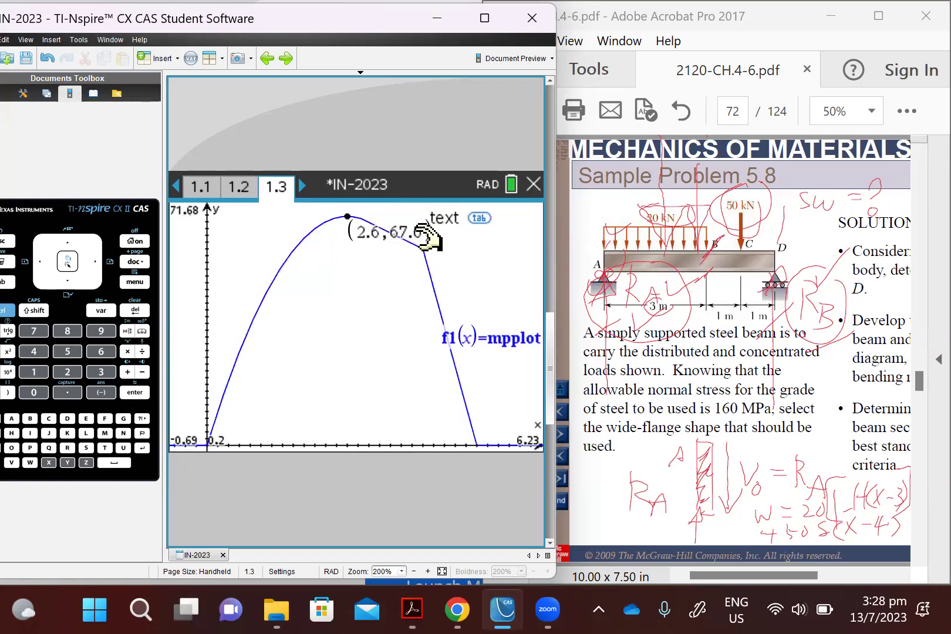
pyautogui.moveTo(428, 238); pyautogui.dragTo(377, 270)
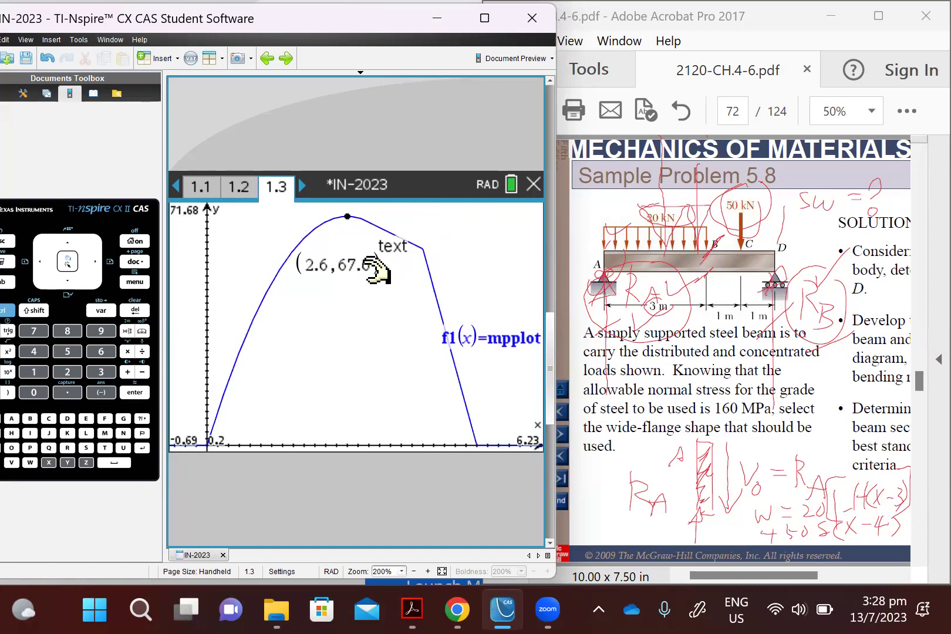
pyautogui.click(94, 262)
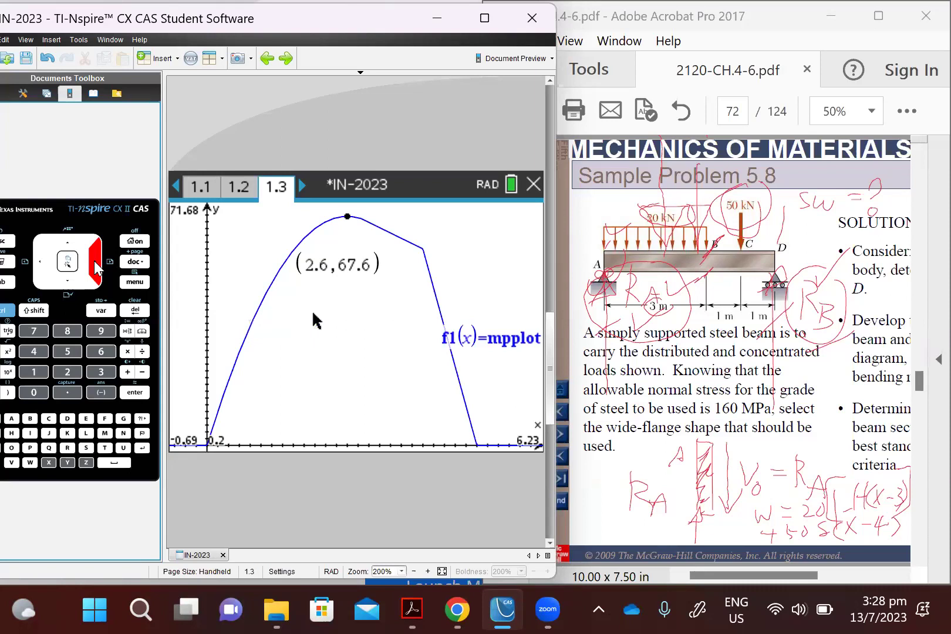
pyautogui.click(66, 246)
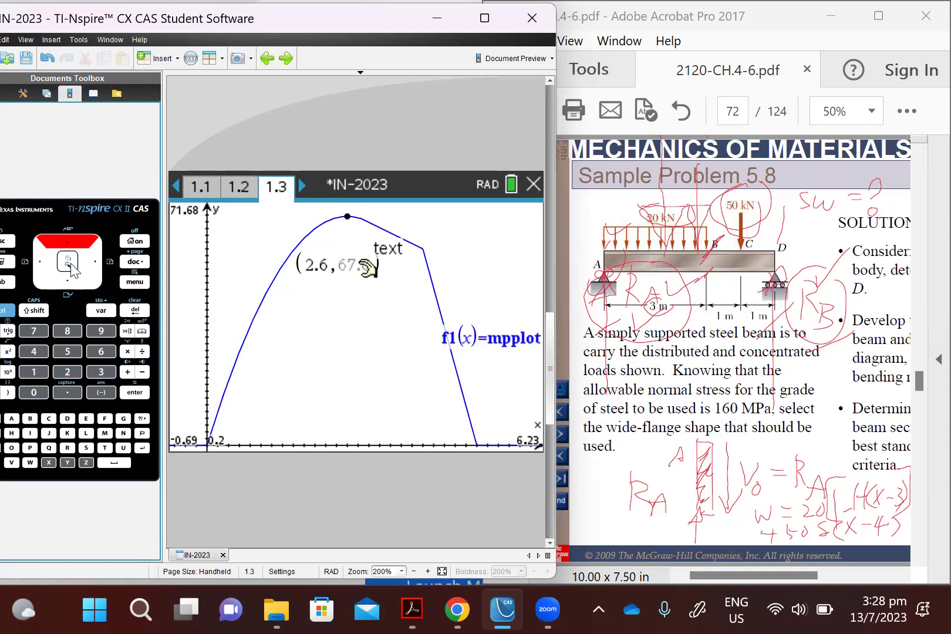
# Step: Store the 67.6 maximum value as the variable mmax
pyautogui.click(70, 264)
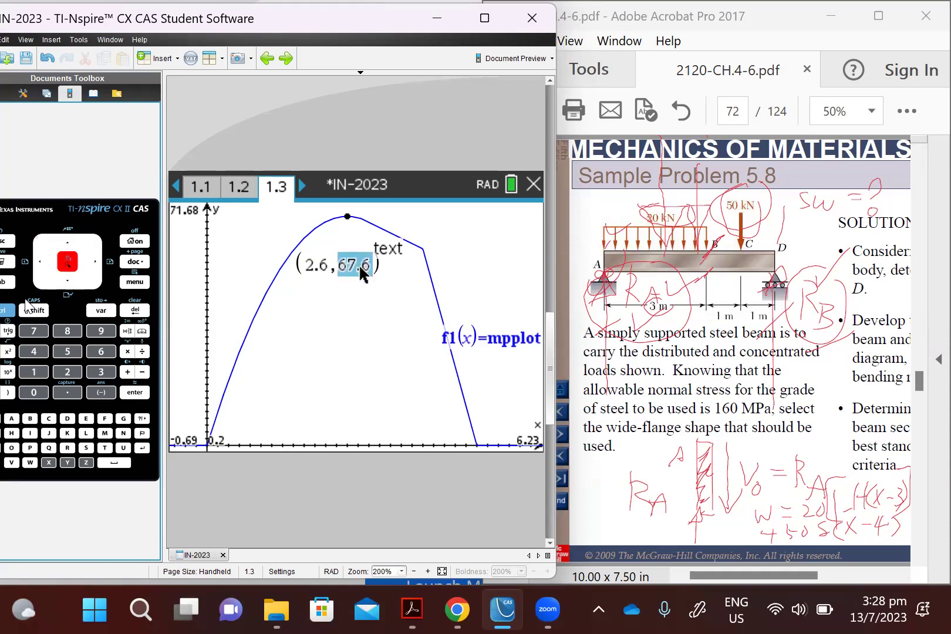
pyautogui.click(8, 313)
pyautogui.click(143, 281)
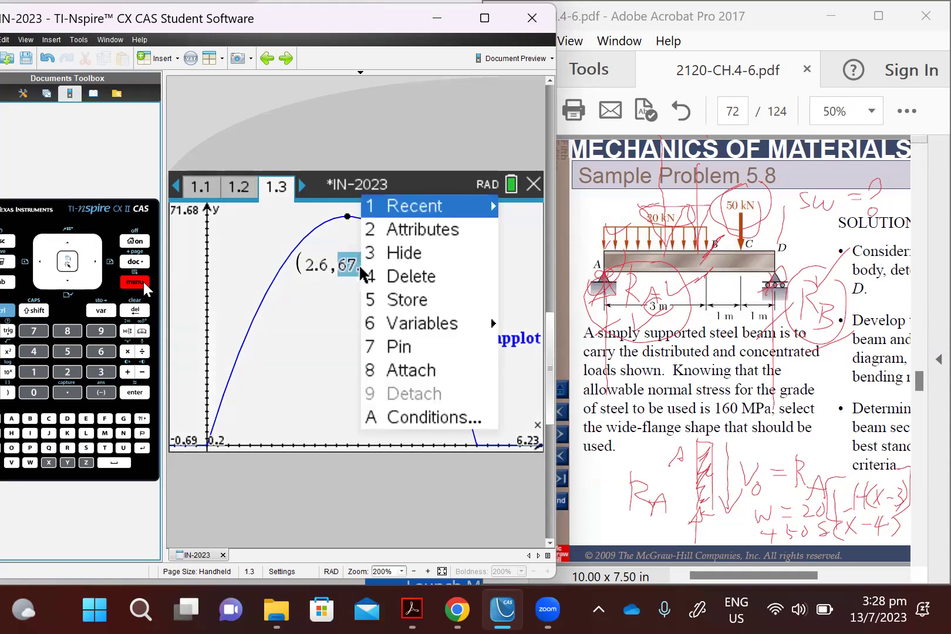
pyautogui.click(75, 350)
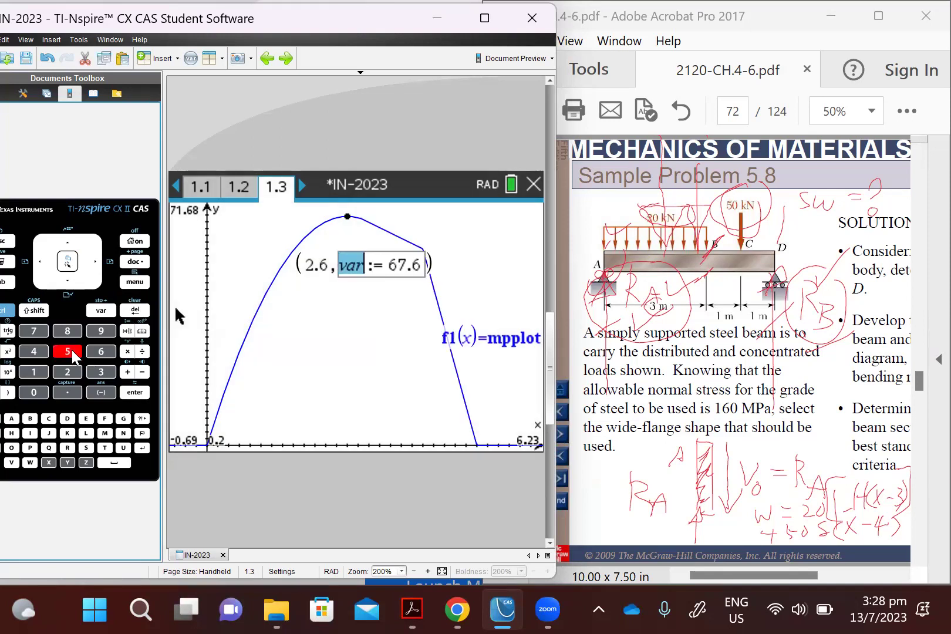
pyautogui.click(105, 434)
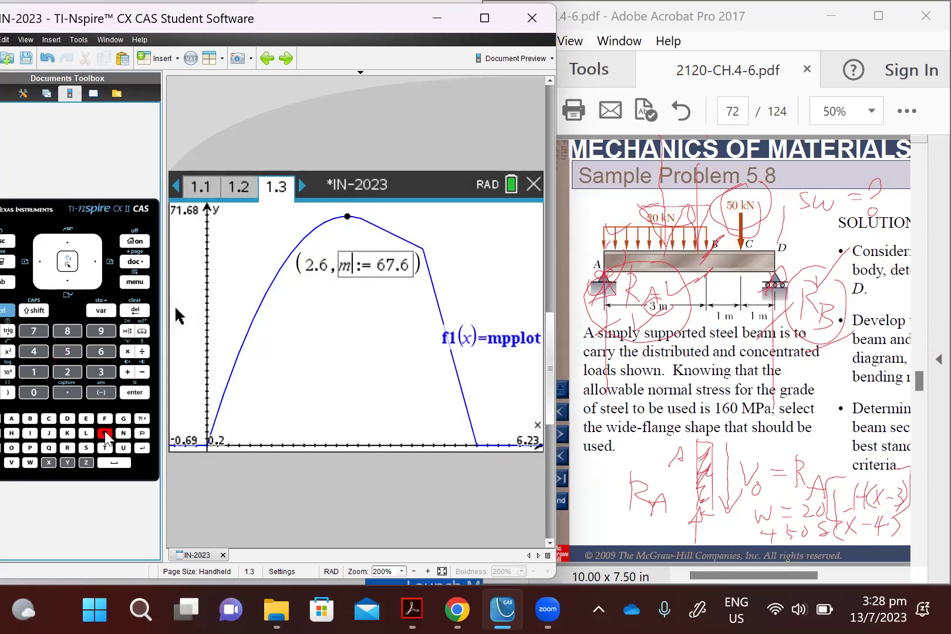
pyautogui.click(106, 434)
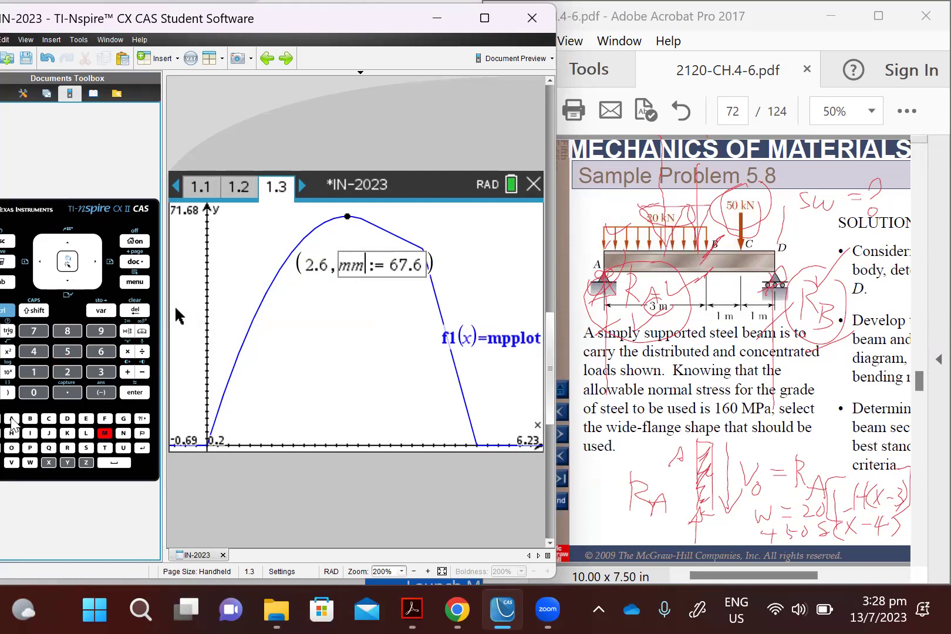
pyautogui.click(11, 418)
pyautogui.click(48, 462)
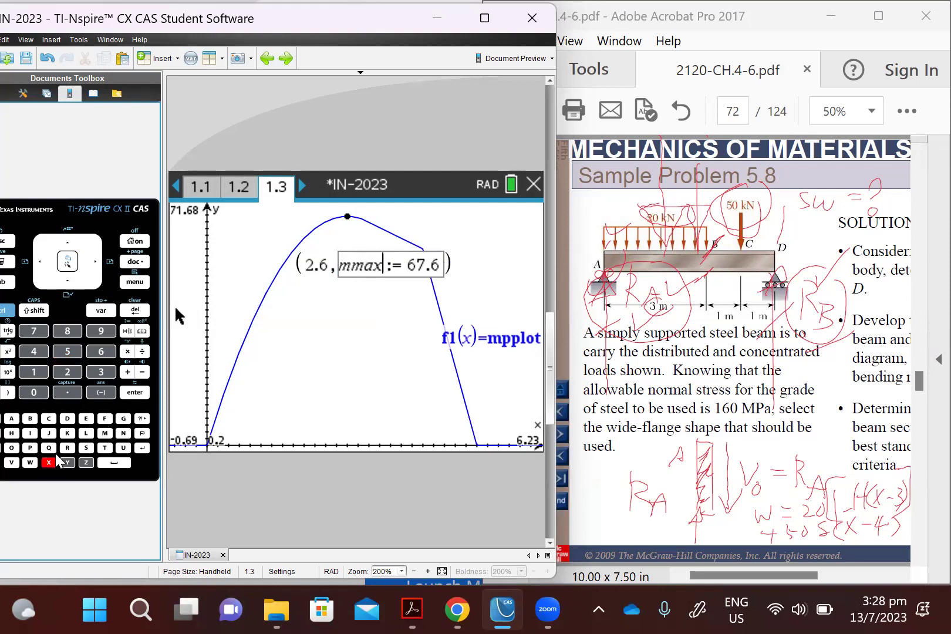
pyautogui.click(133, 393)
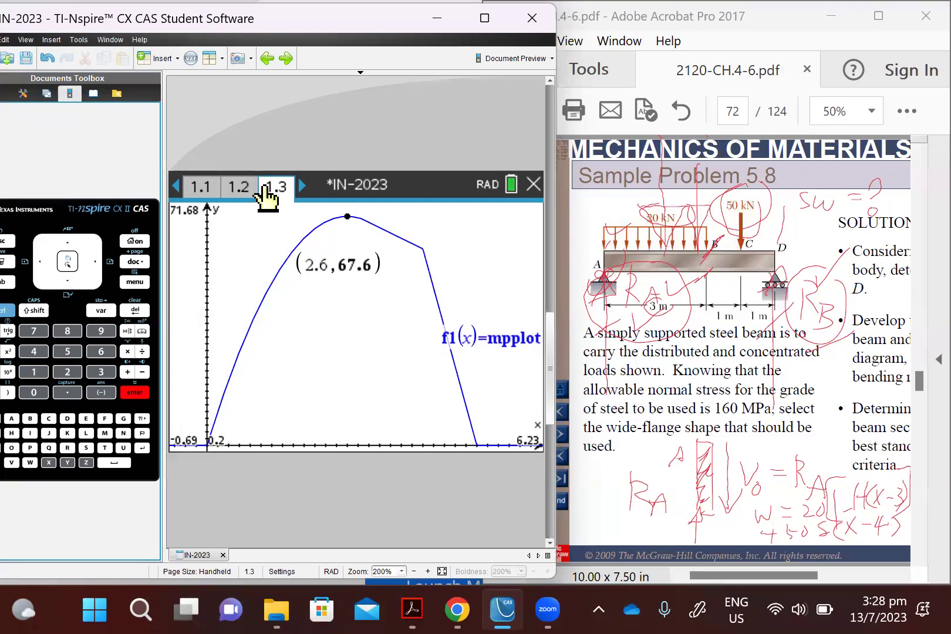
# Step: Check mmax evaluates to 67.6 on page 1.2, then scroll the PDF to page 74
pyautogui.click(6, 314)
pyautogui.click(39, 261)
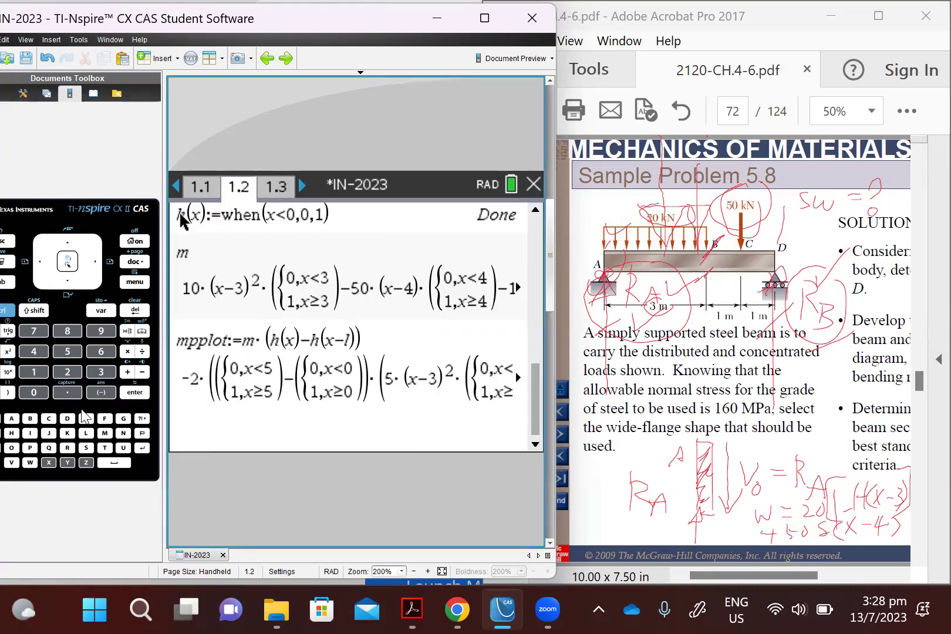
pyautogui.write('mm')
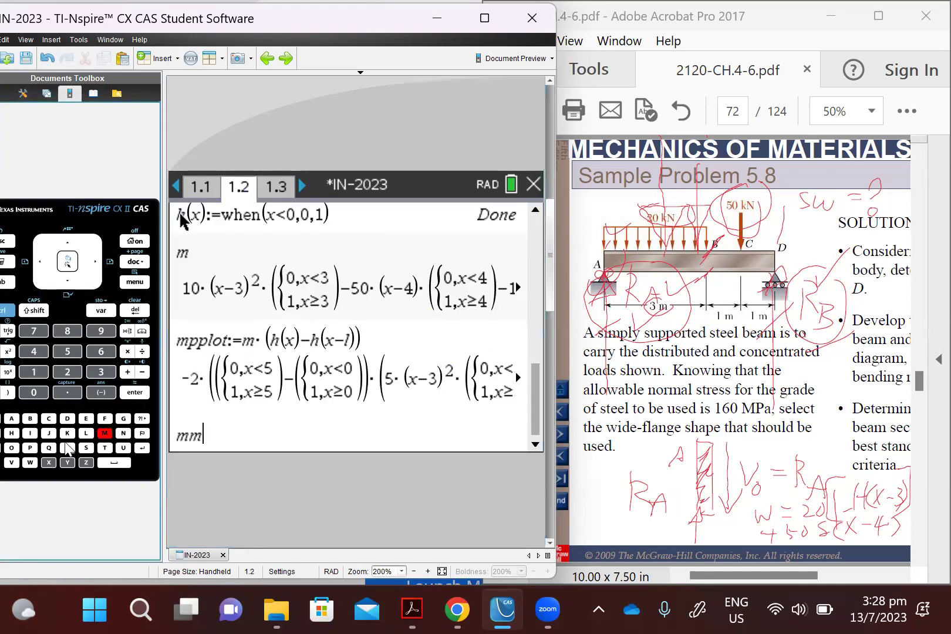
pyautogui.click(11, 419)
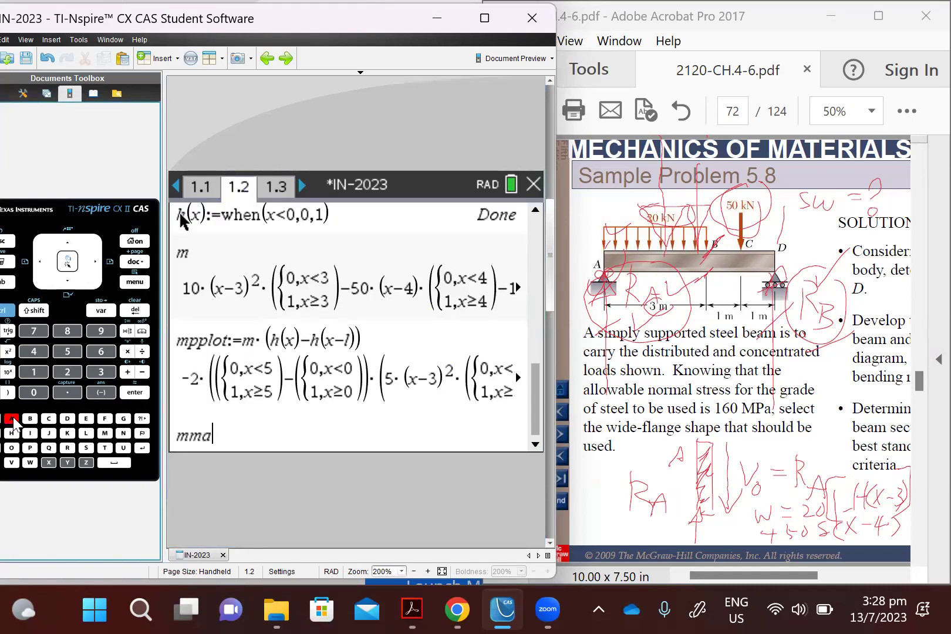
pyautogui.click(49, 463)
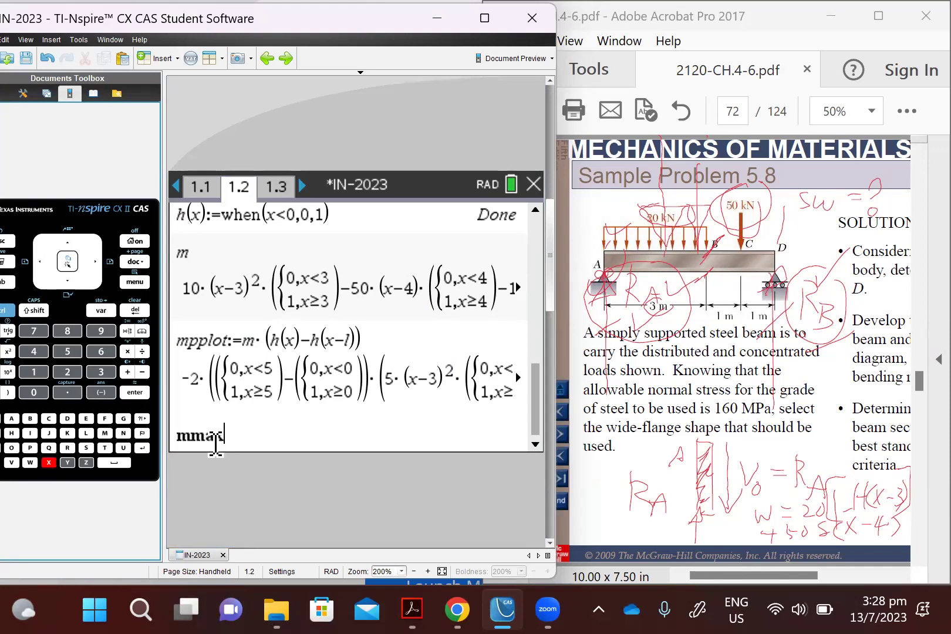
pyautogui.click(137, 393)
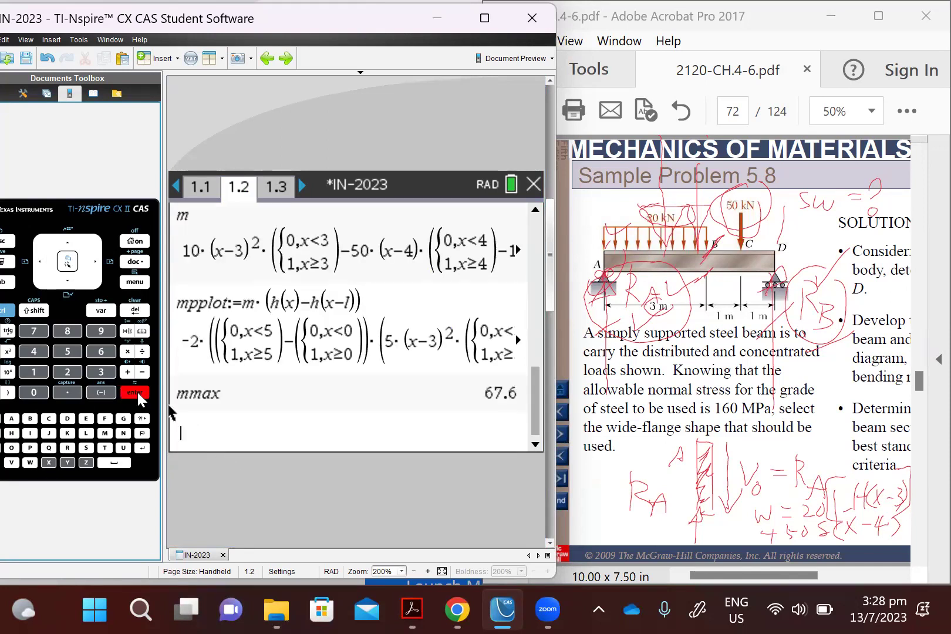
pyautogui.click(714, 417)
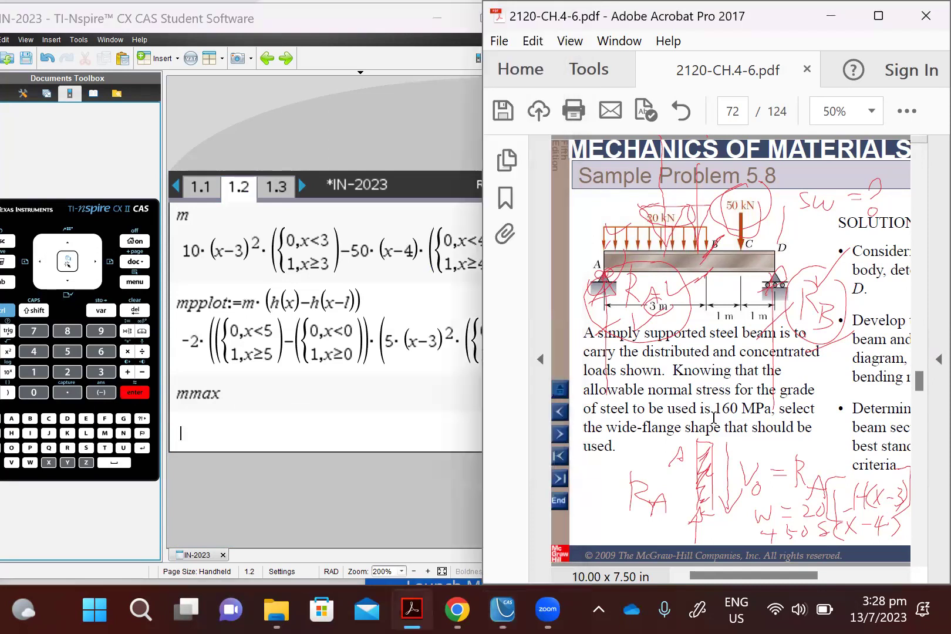
pyautogui.scroll(-2, 714, 417)
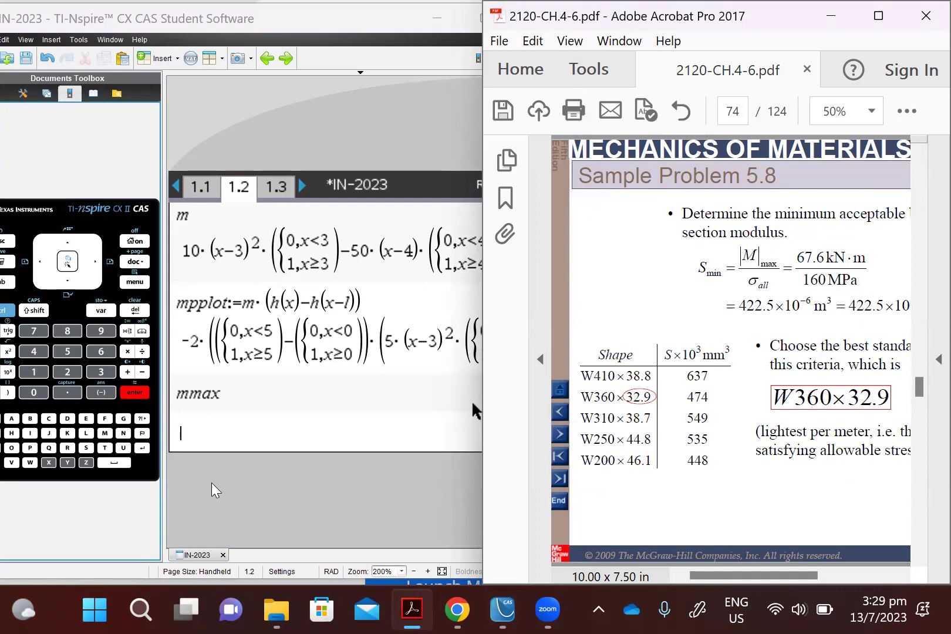
# Step: Evaluate mmax/160 to get a required section modulus of 0.4225, then return to the textbook
pyautogui.click(288, 449)
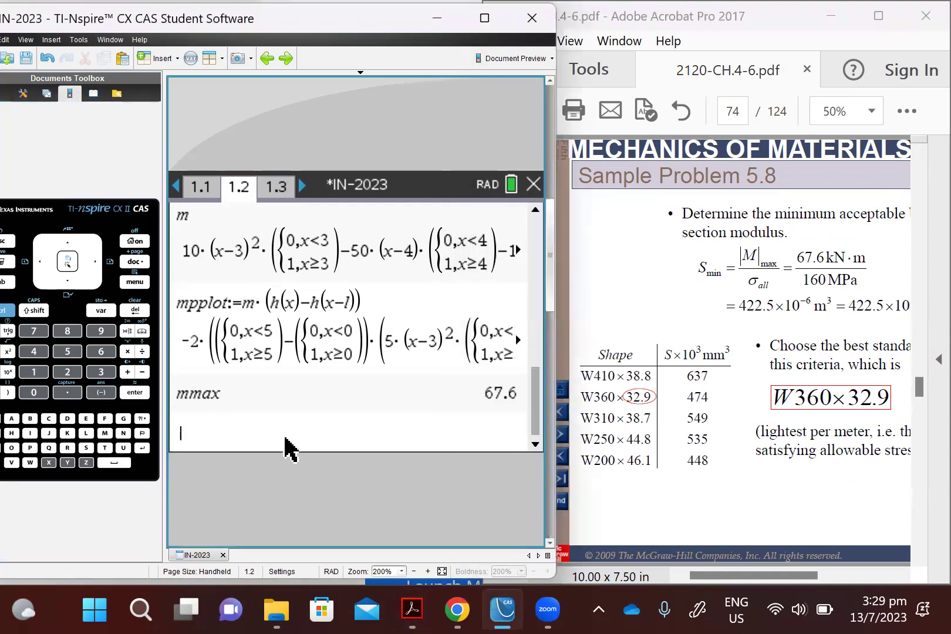
pyautogui.write('max')
pyautogui.press('BackSpace')
pyautogui.press('BackSpace')
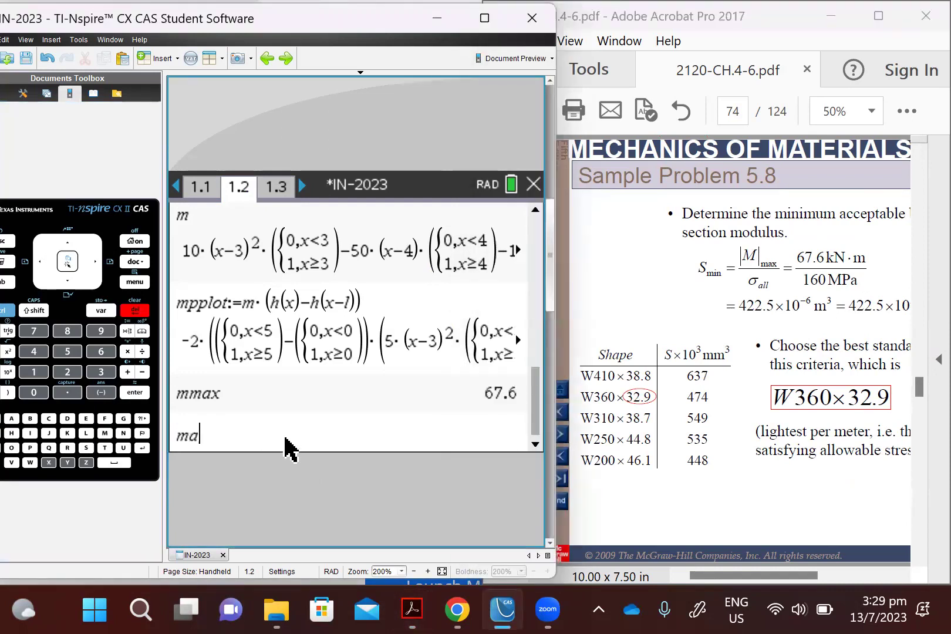
pyautogui.write('max')
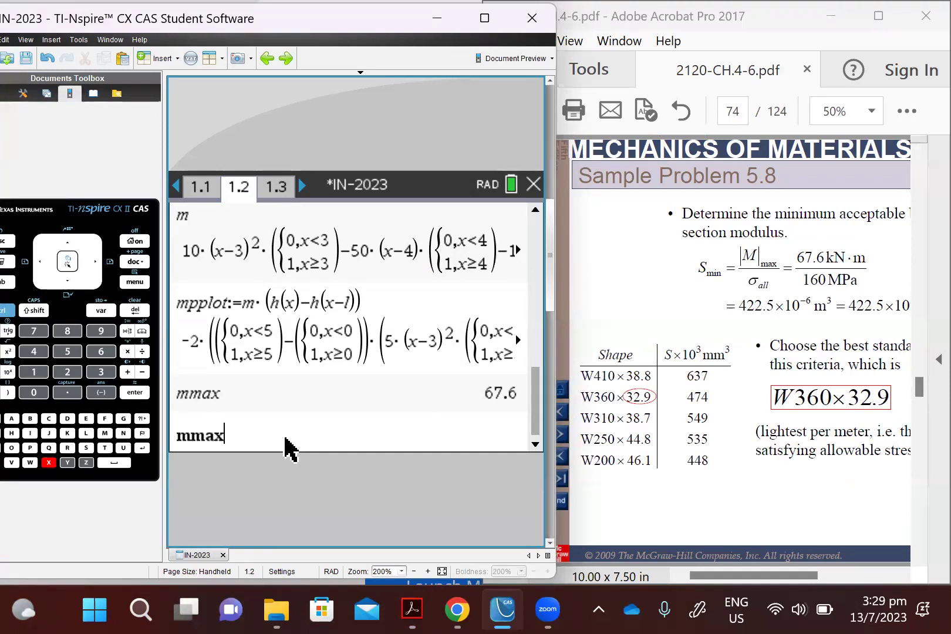
pyautogui.write('/160')
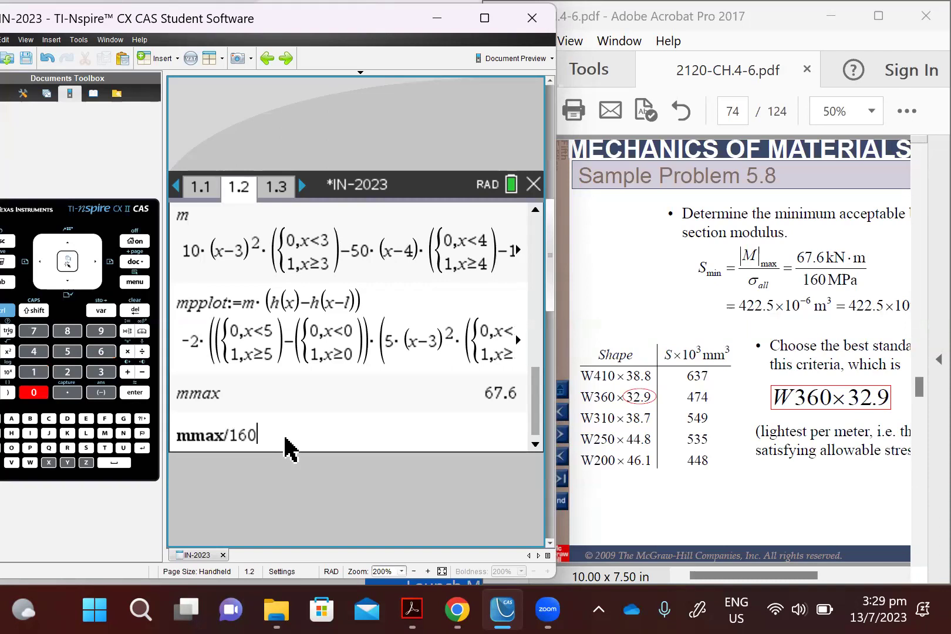
pyautogui.press('Return')
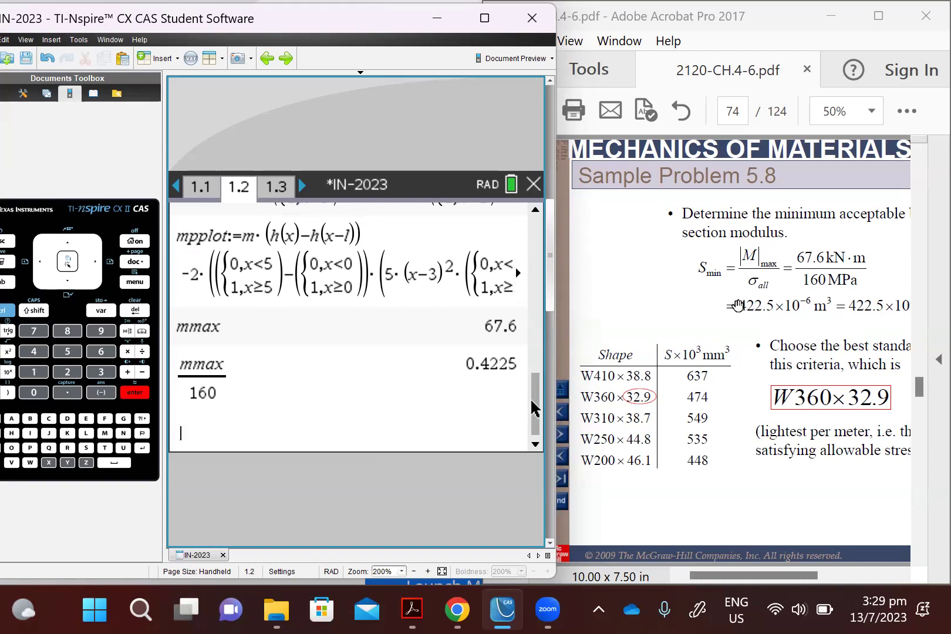
pyautogui.click(737, 305)
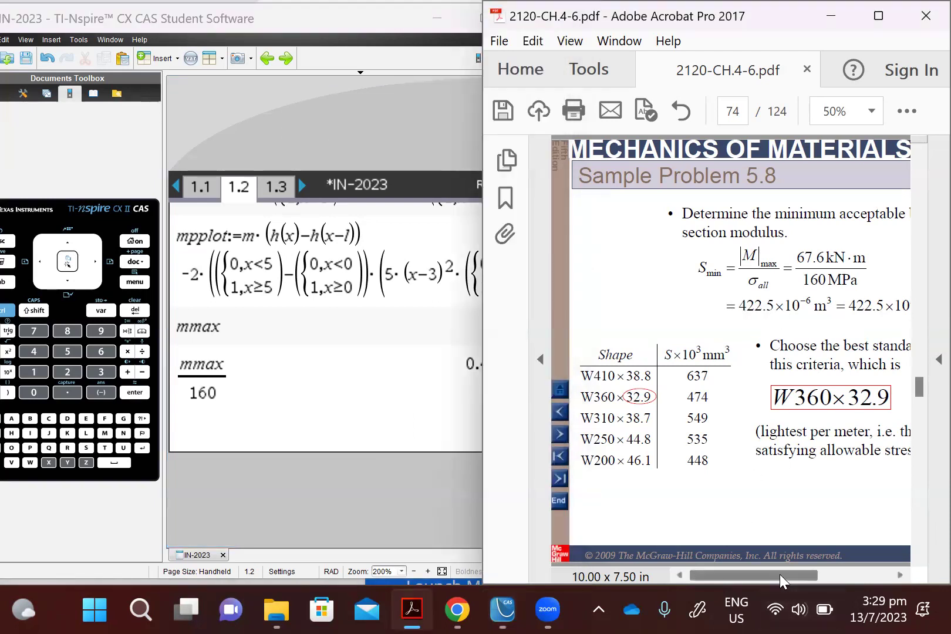
# Step: Select the 422.5 minimum section modulus line in Sample Problem 5.8
pyautogui.moveTo(780, 574); pyautogui.dragTo(809, 577)
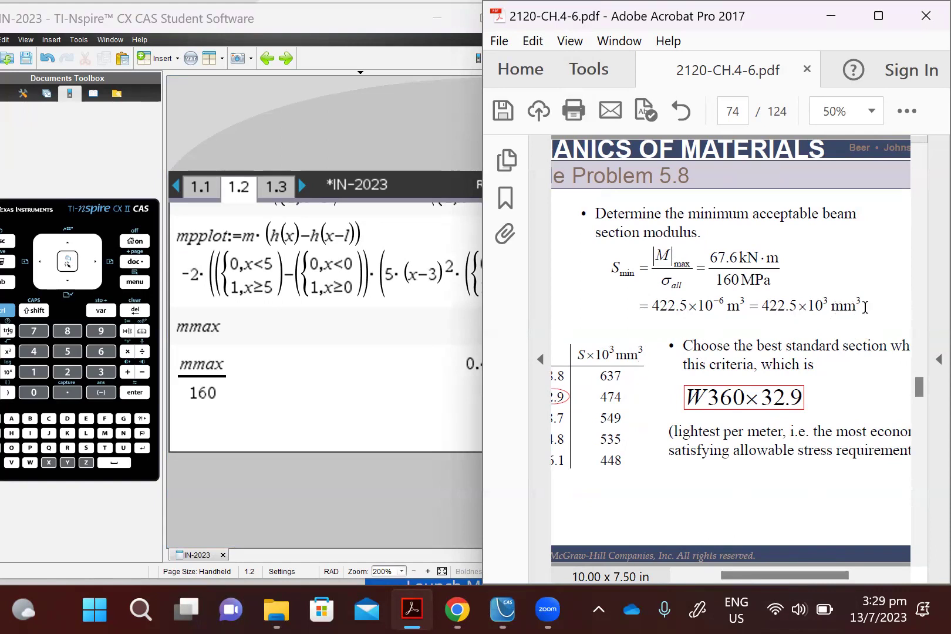
pyautogui.moveTo(836, 302); pyautogui.dragTo(869, 303)
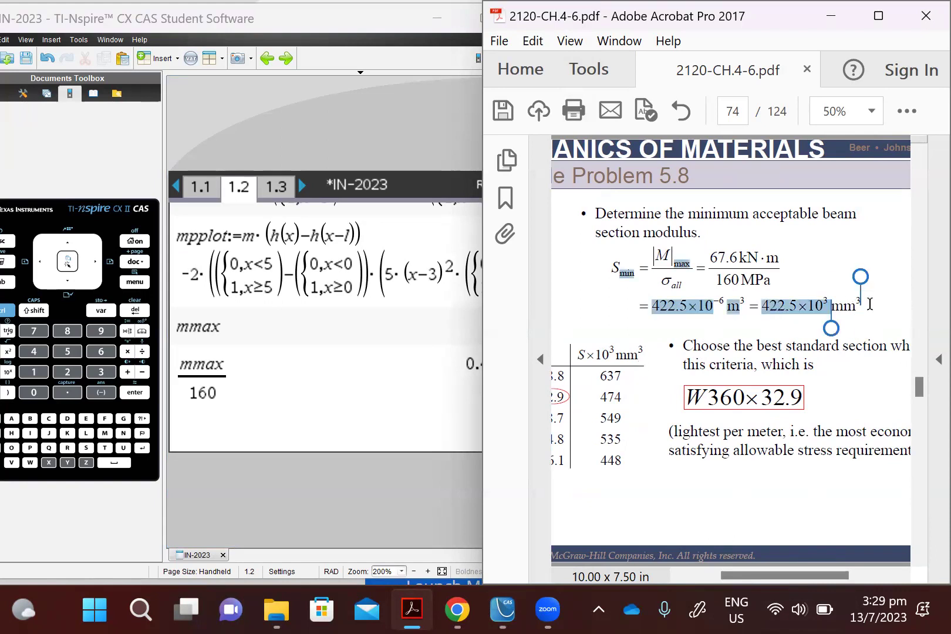
pyautogui.click(516, 392)
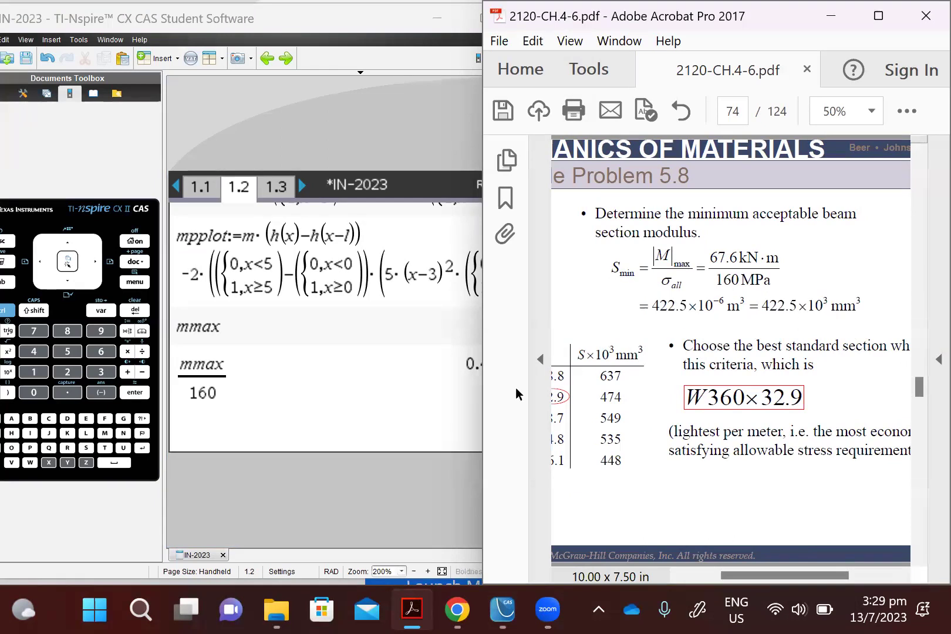
pyautogui.click(428, 414)
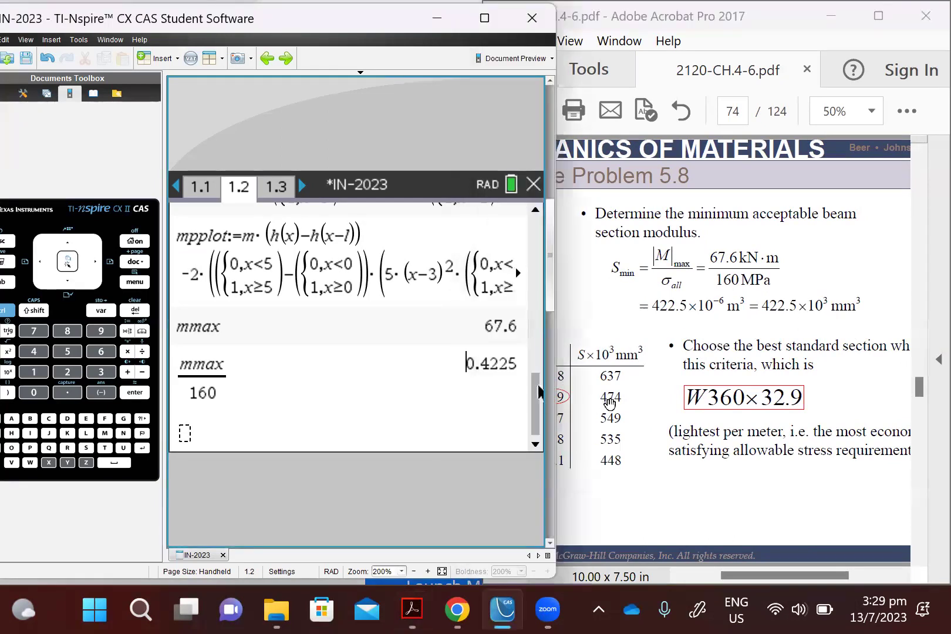
pyautogui.click(713, 449)
# Step: Check the W360×32.9 shape (S = 474×10³ mm³) in the shapes table, then return to Sample Problem 5.8
pyautogui.scroll(-2, 713, 449)
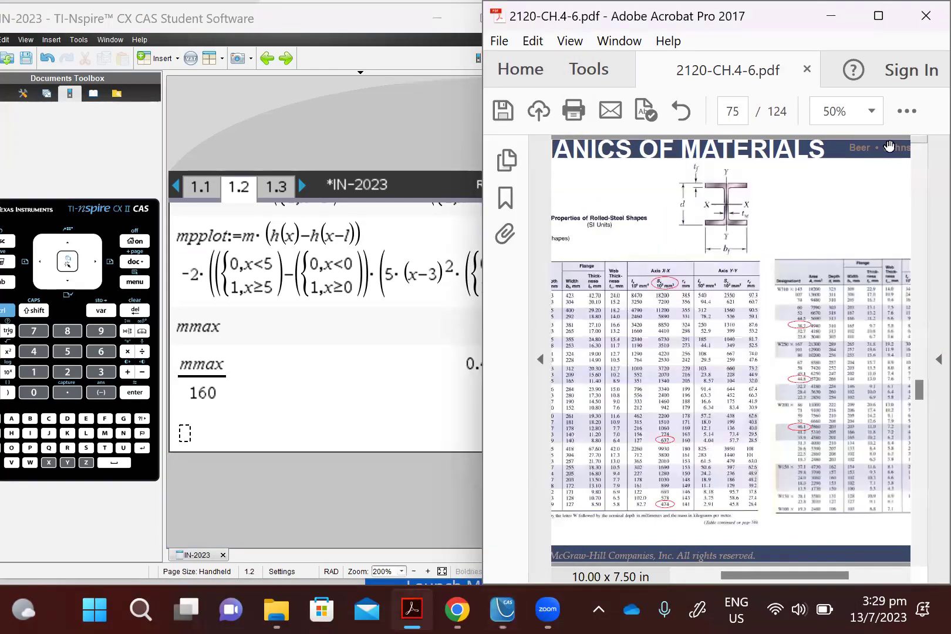
pyautogui.click(589, 68)
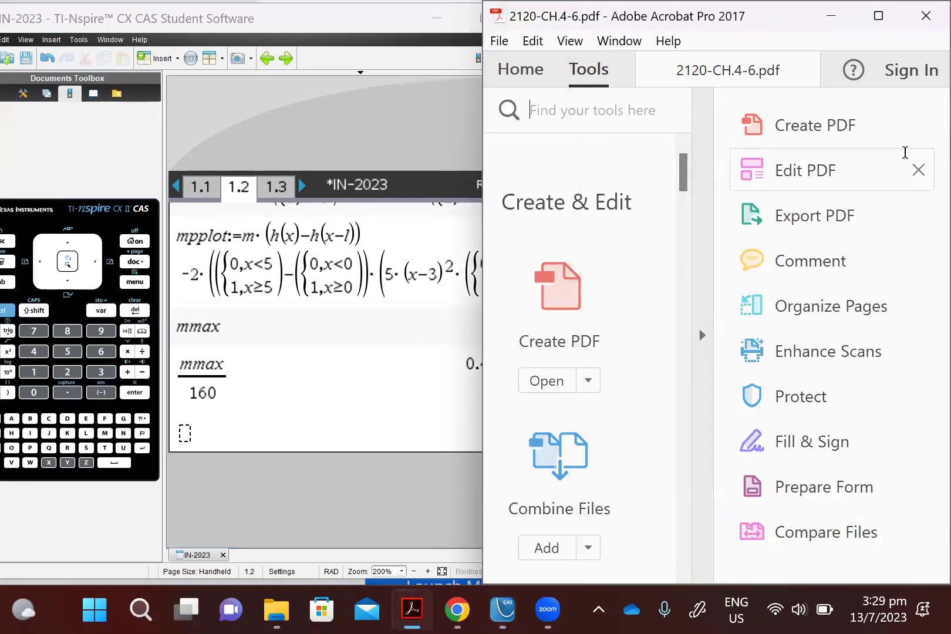
pyautogui.click(905, 153)
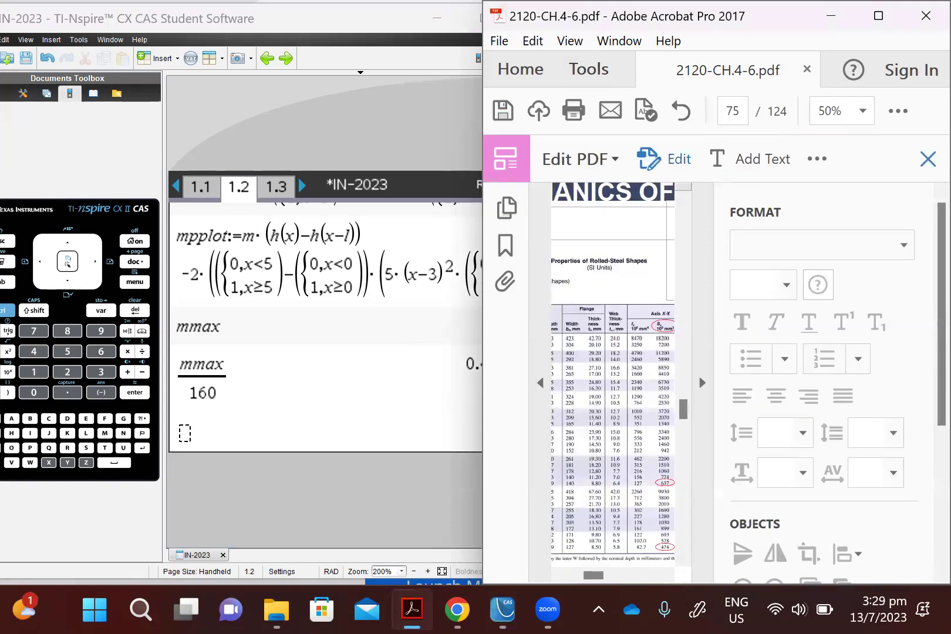
pyautogui.click(928, 158)
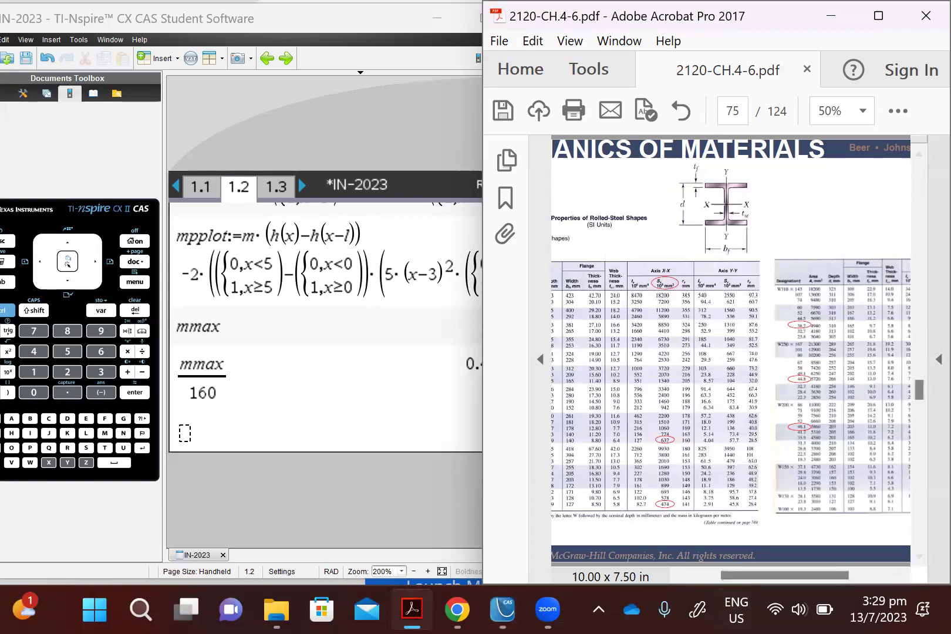
pyautogui.press('Left')
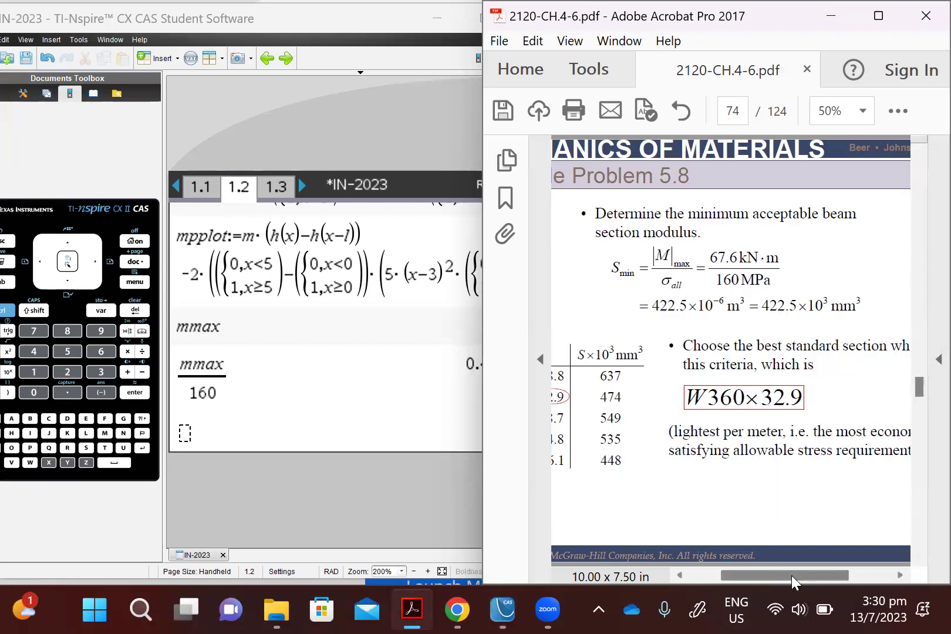
pyautogui.moveTo(791, 575); pyautogui.dragTo(756, 577)
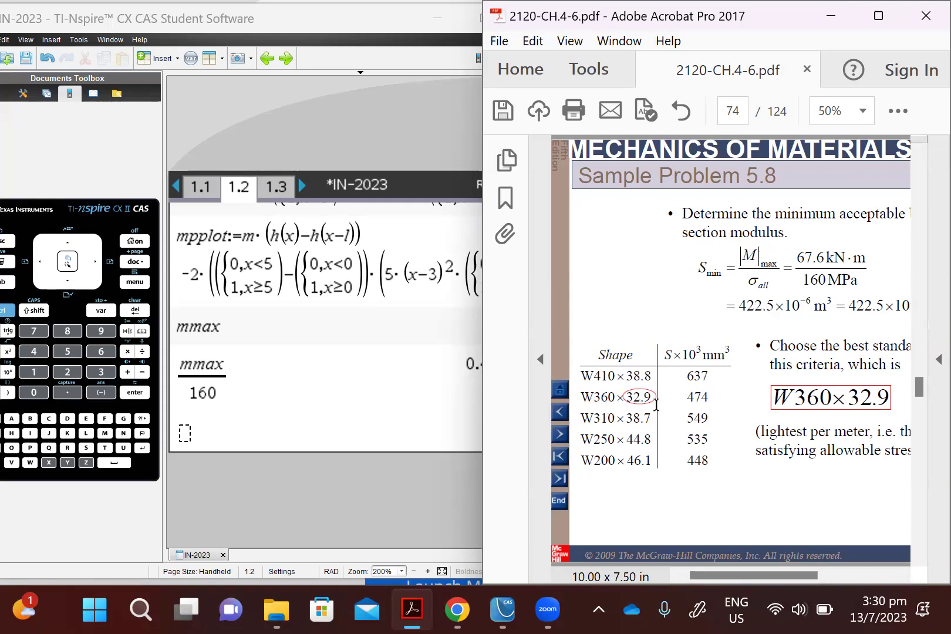
pyautogui.click(363, 434)
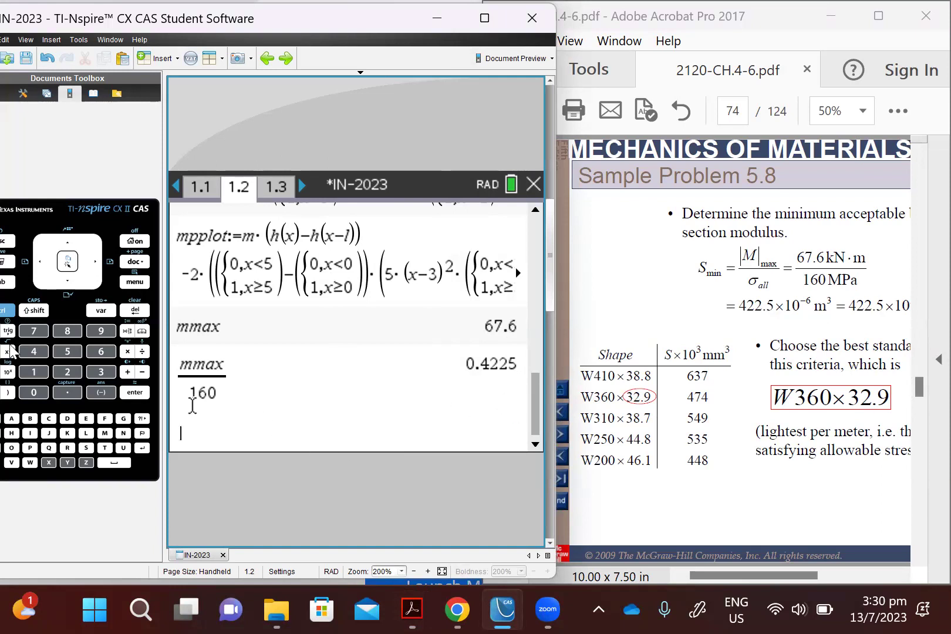
# Step: Redefine sw as 32.9*9.81/1000 so eq1 becomes ra+rb=111.614
pyautogui.click(25, 334)
pyautogui.click(29, 332)
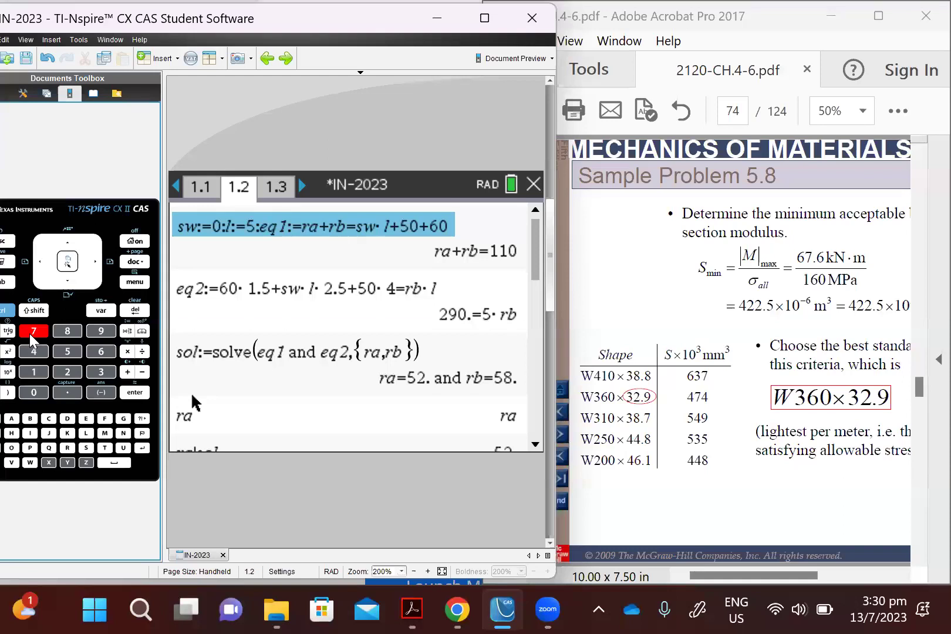
pyautogui.click(139, 392)
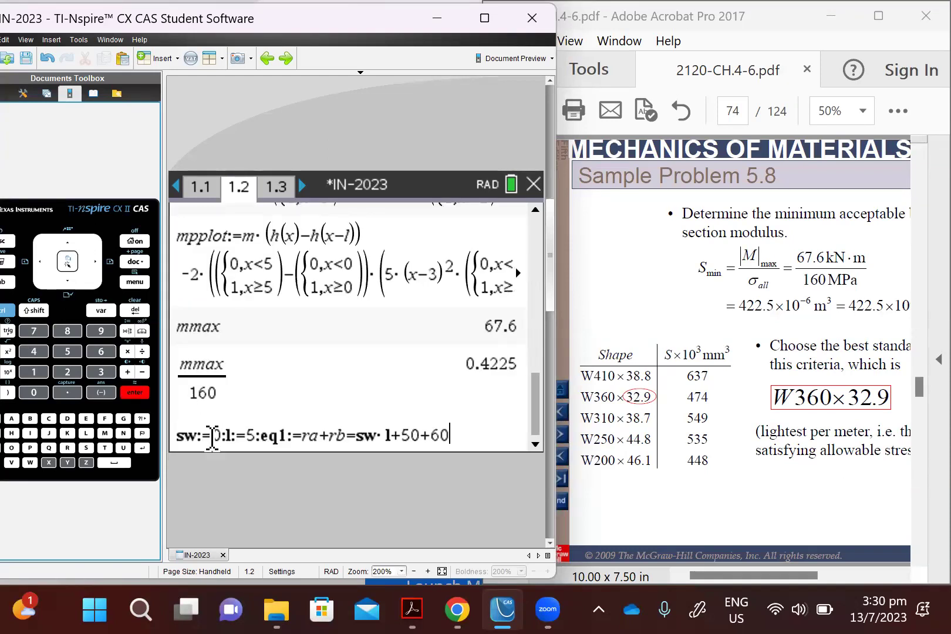
pyautogui.click(216, 438)
pyautogui.doubleClick(217, 438)
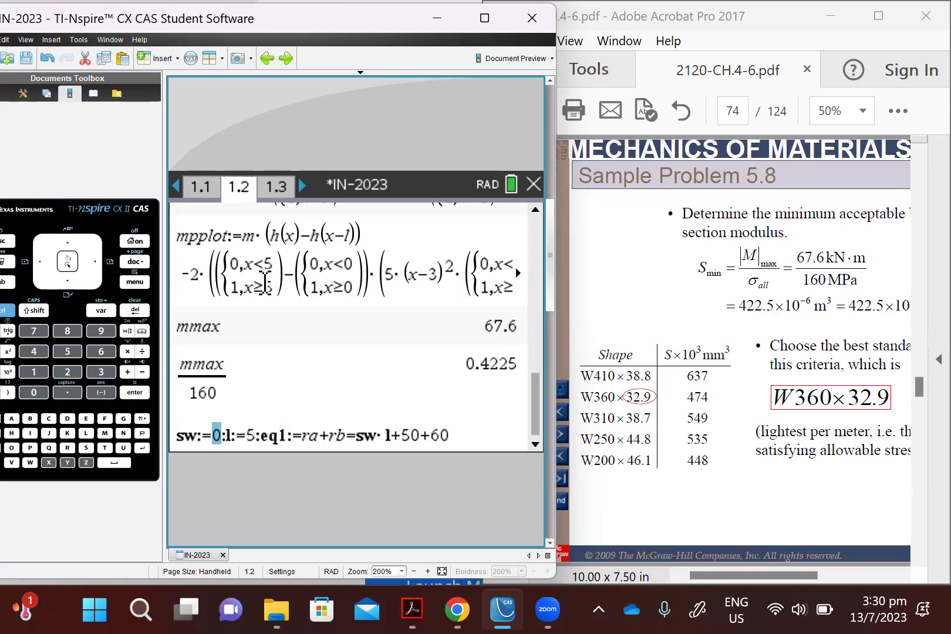
pyautogui.write('32.')
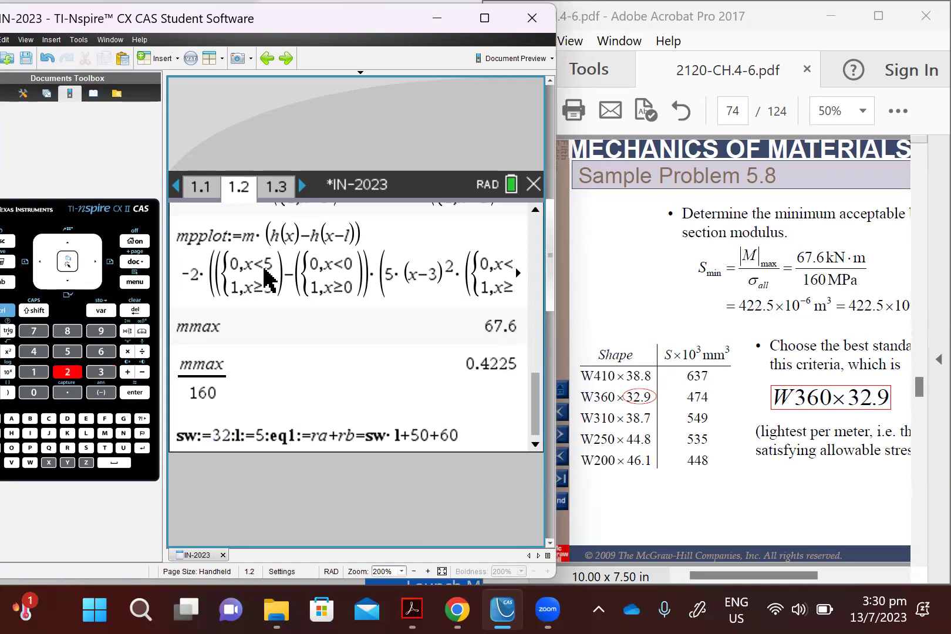
pyautogui.write('9')
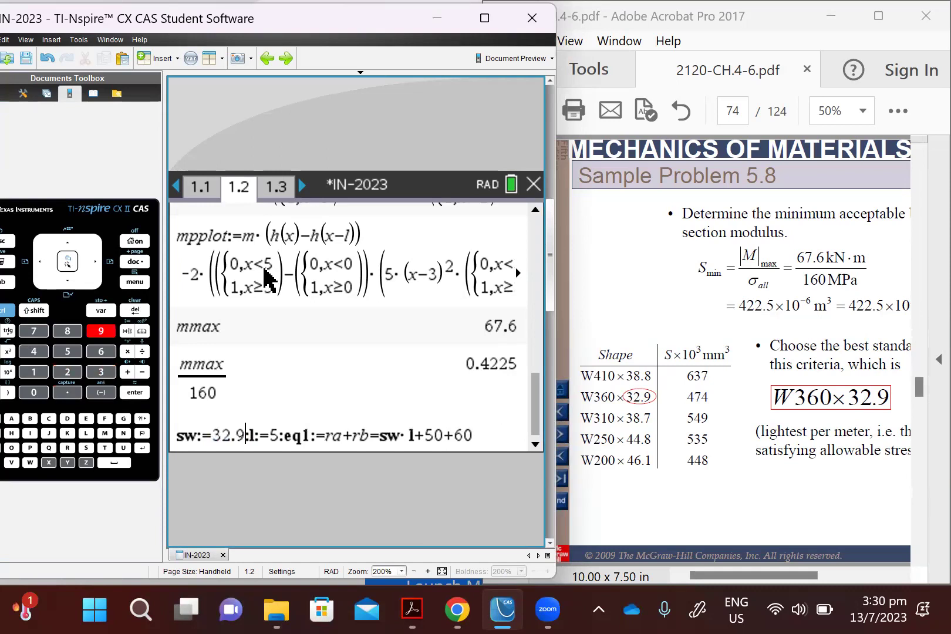
pyautogui.write('*')
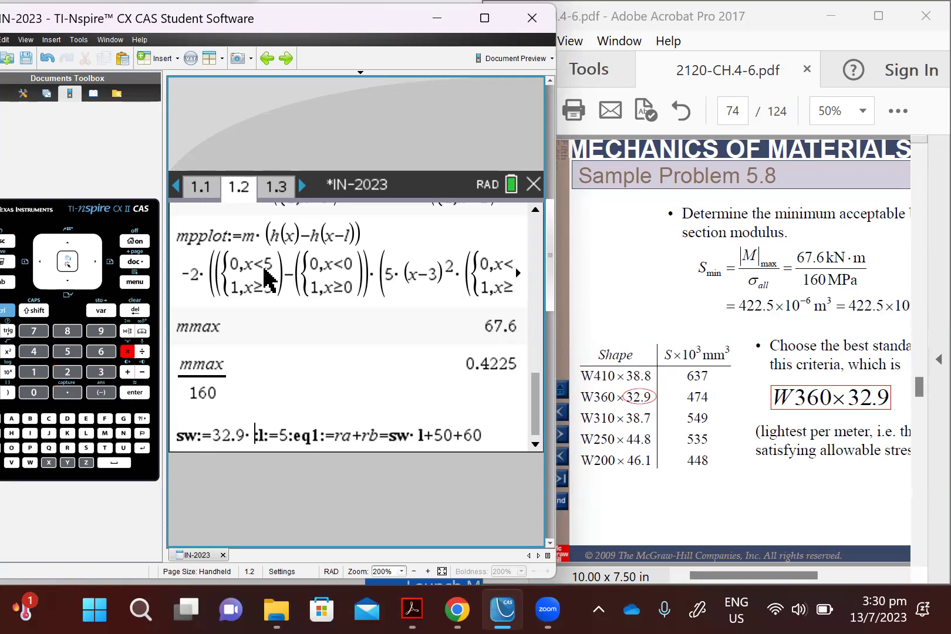
pyautogui.write('9.8')
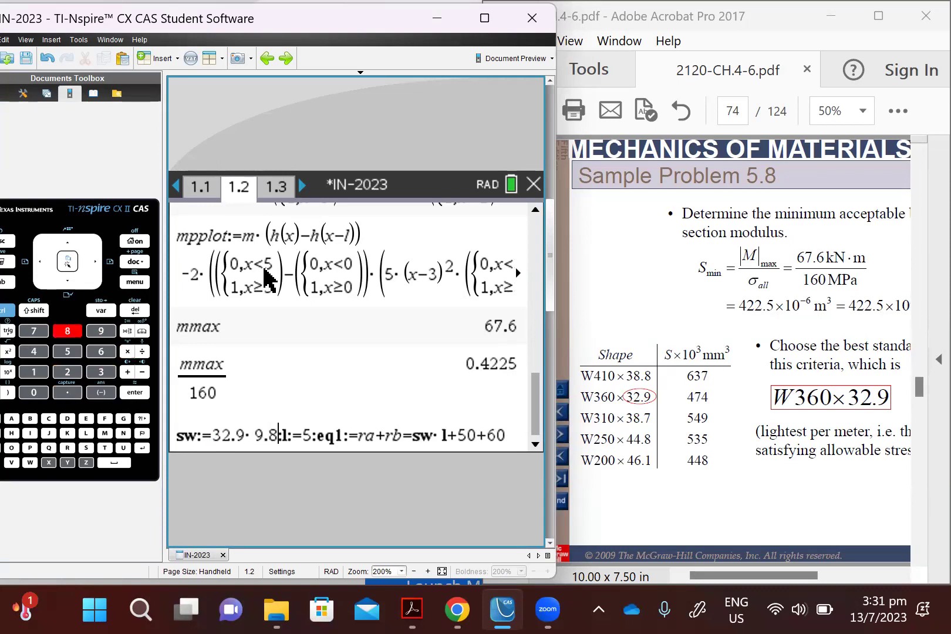
pyautogui.write('1')
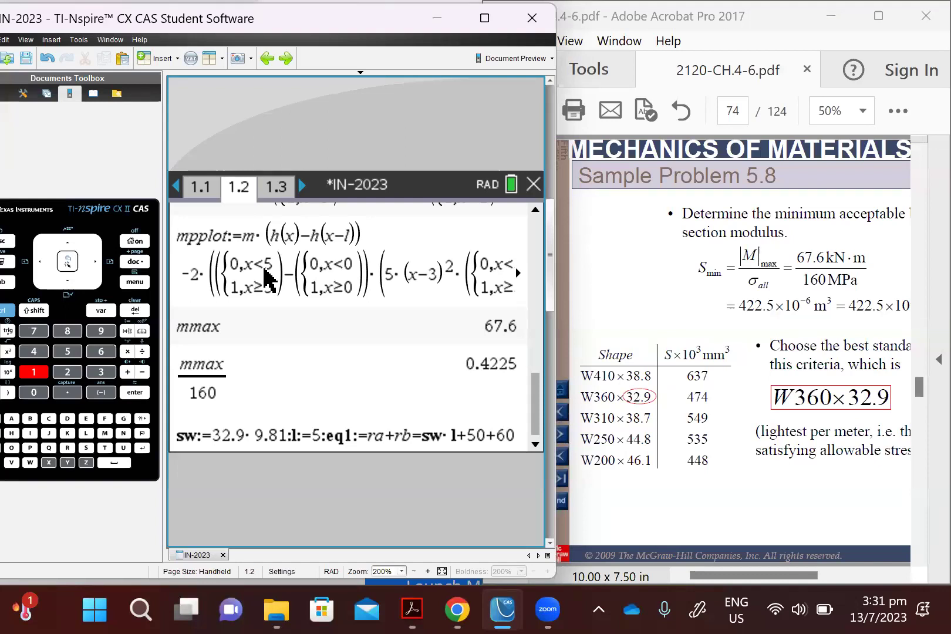
pyautogui.write('/1000')
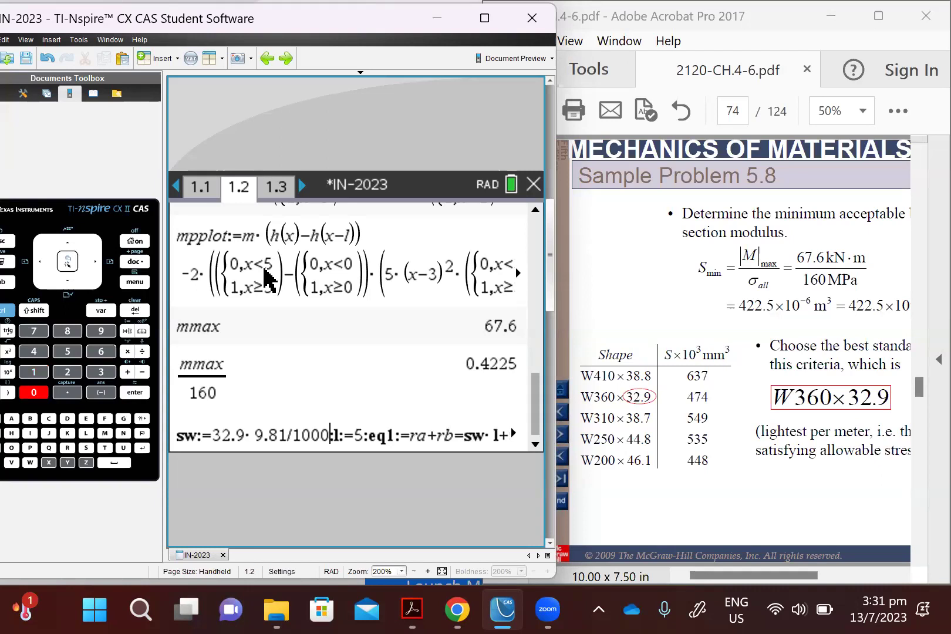
pyautogui.press('Return')
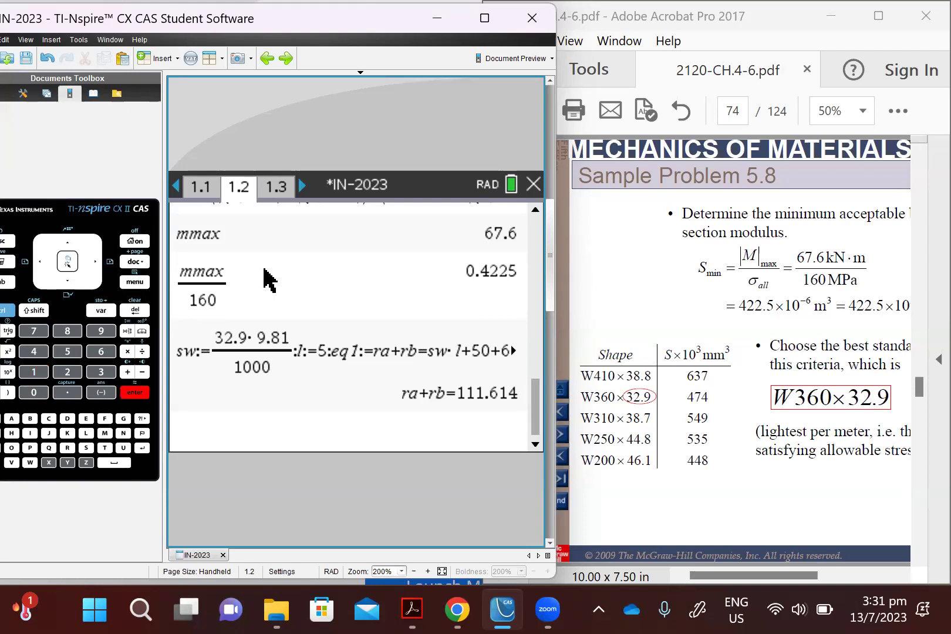
pyautogui.click(6, 310)
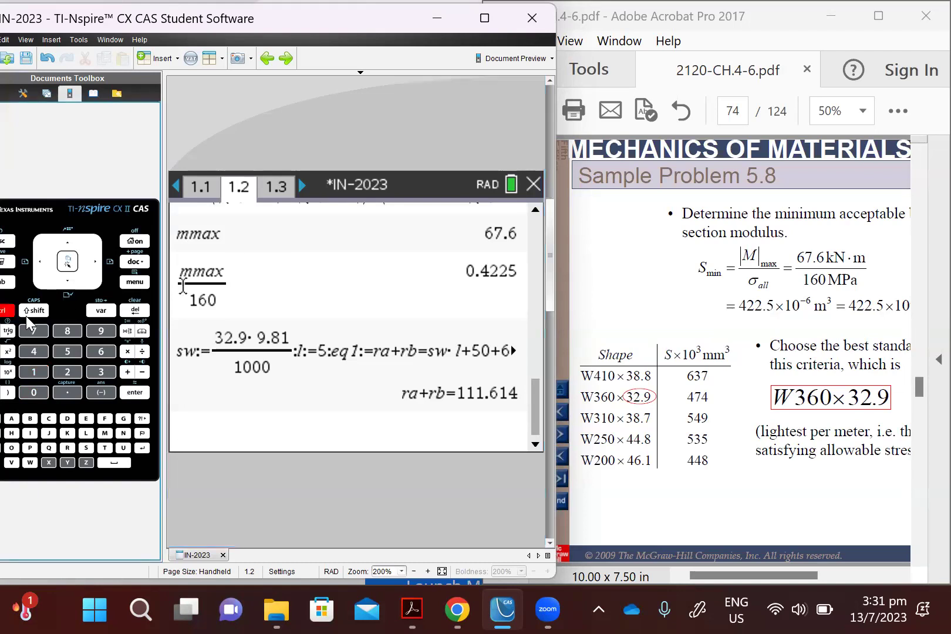
pyautogui.click(36, 335)
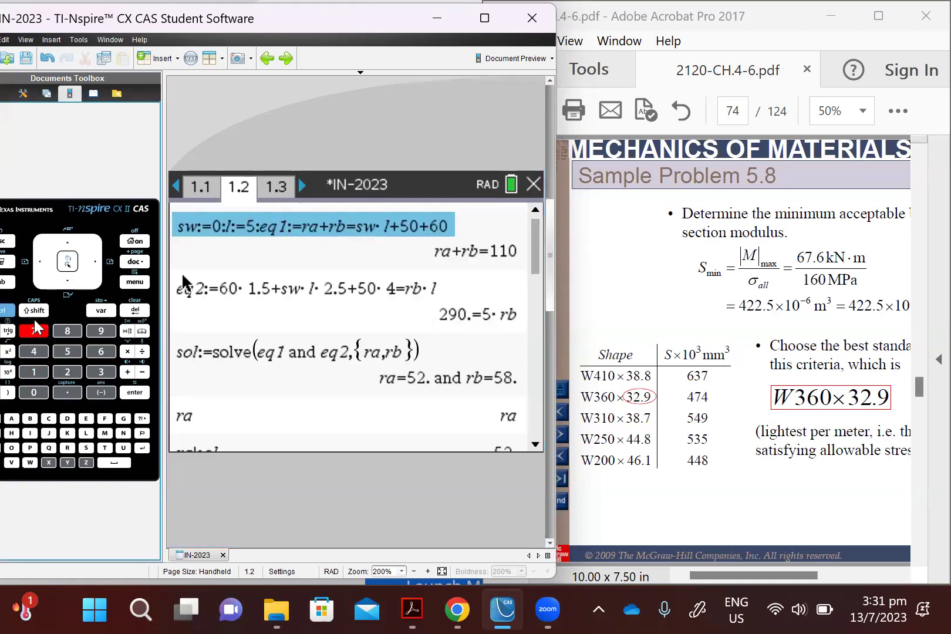
pyautogui.click(61, 283)
pyautogui.click(62, 282)
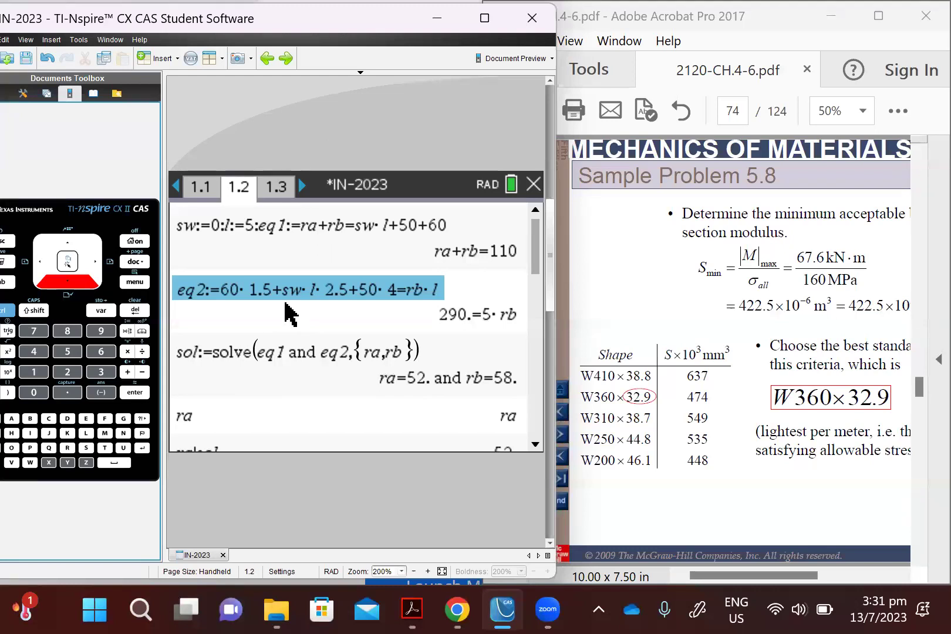
pyautogui.press('Return')
pyautogui.press('Return')
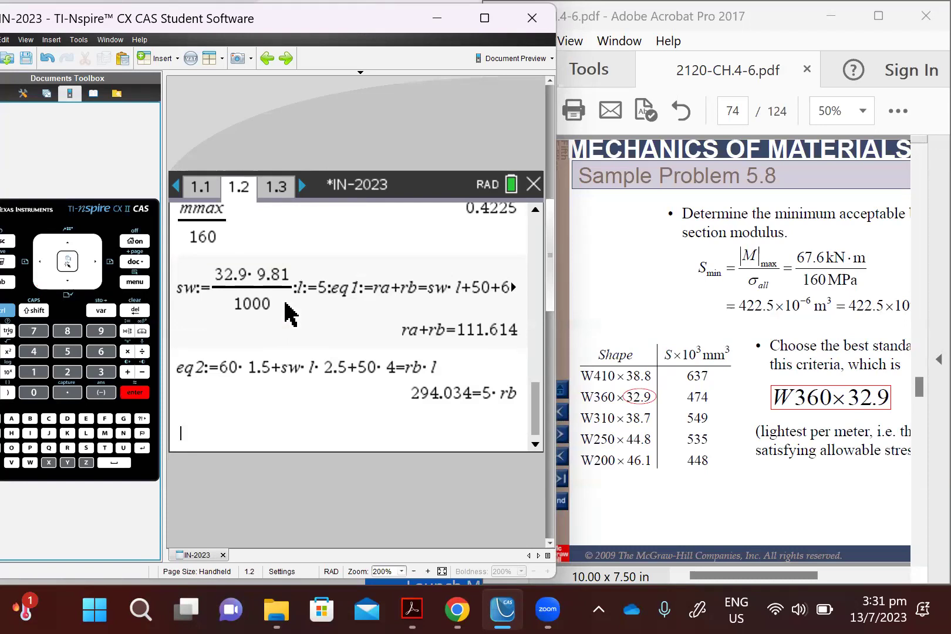
pyautogui.press('ctrl')
pyautogui.click(35, 331)
pyautogui.click(68, 285)
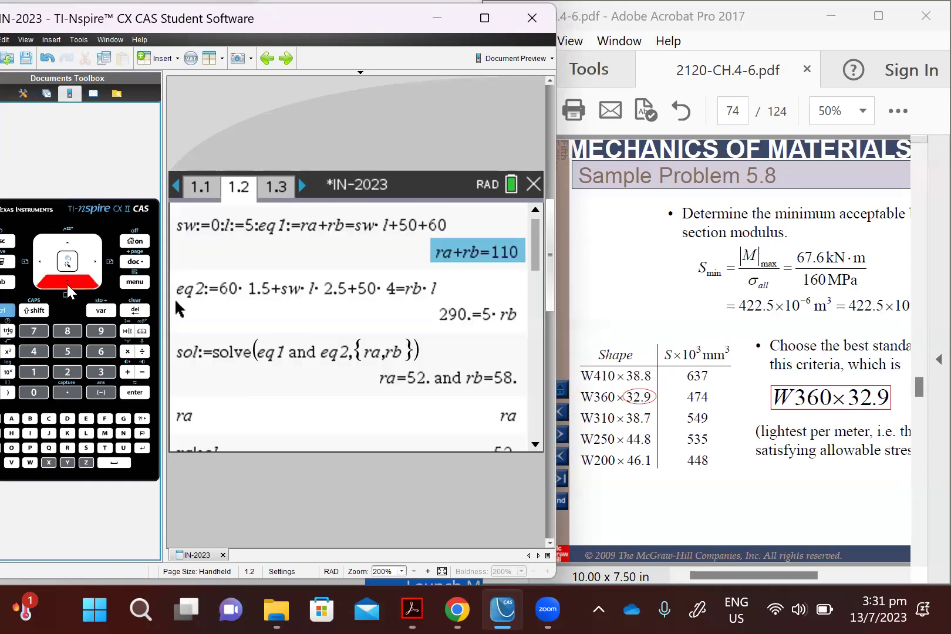
pyautogui.click(68, 285)
pyautogui.click(68, 285)
pyautogui.click(68, 287)
pyautogui.click(136, 387)
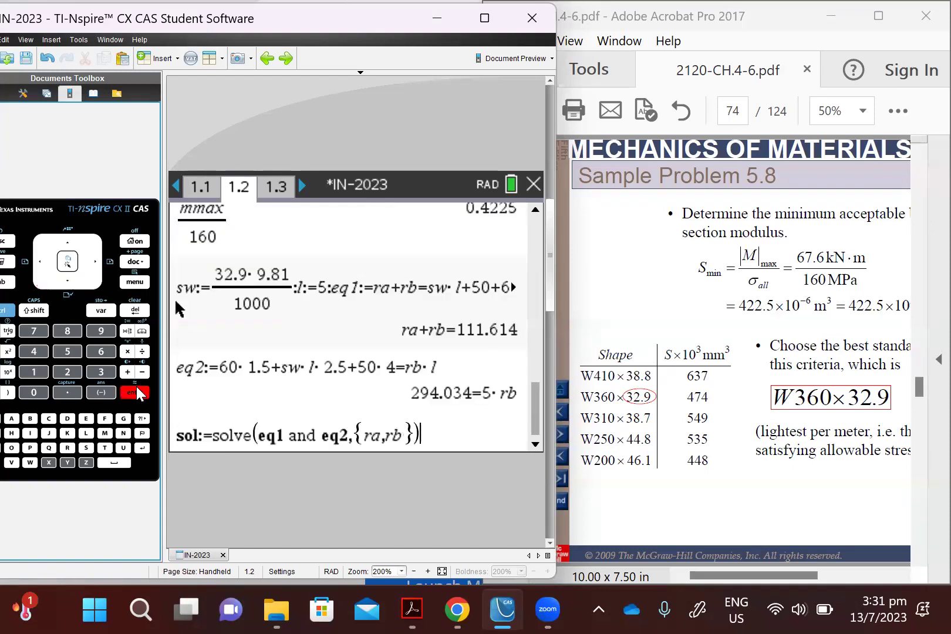
pyautogui.click(136, 388)
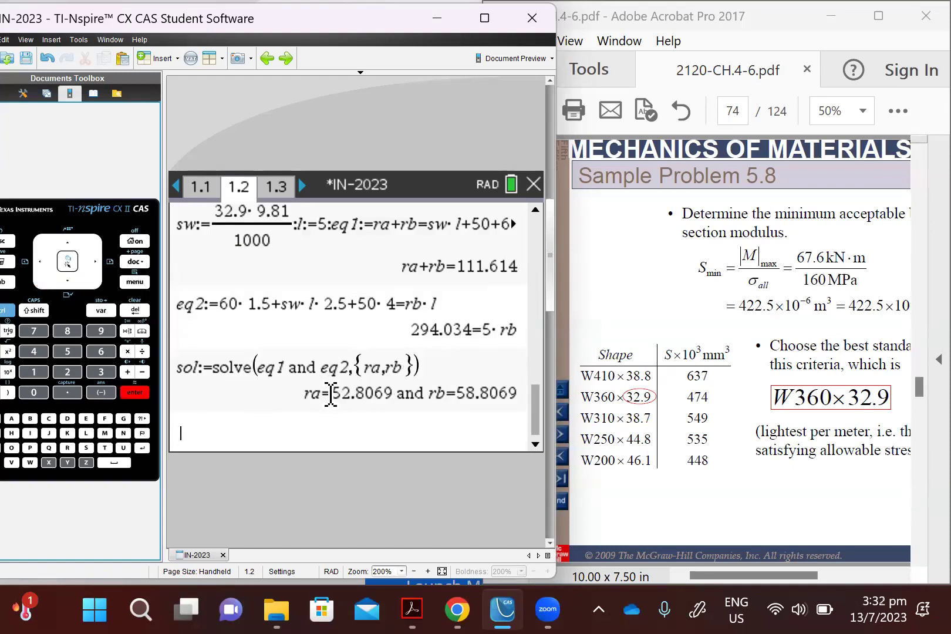
pyautogui.moveTo(329, 393); pyautogui.dragTo(513, 393)
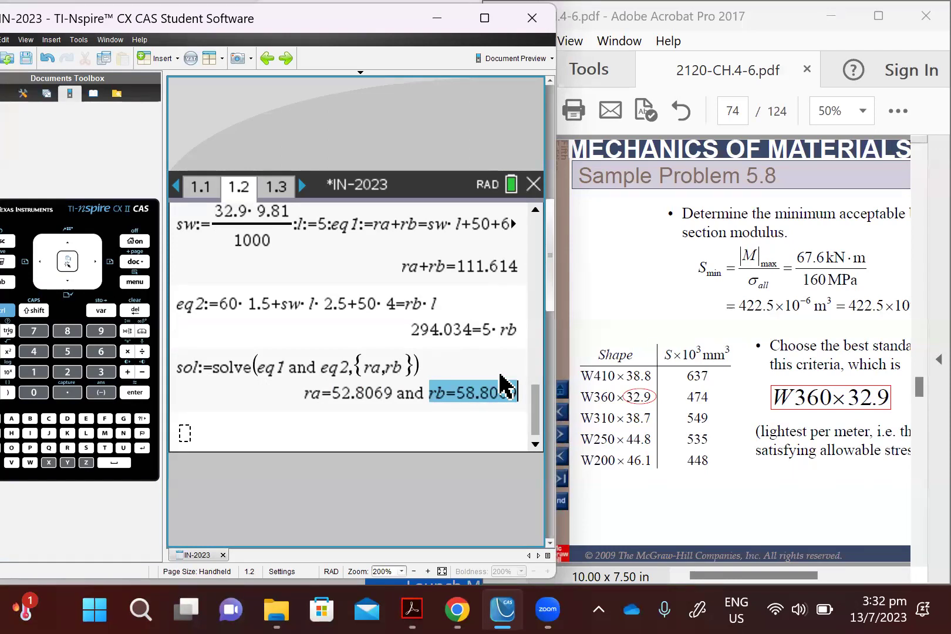
pyautogui.click(272, 435)
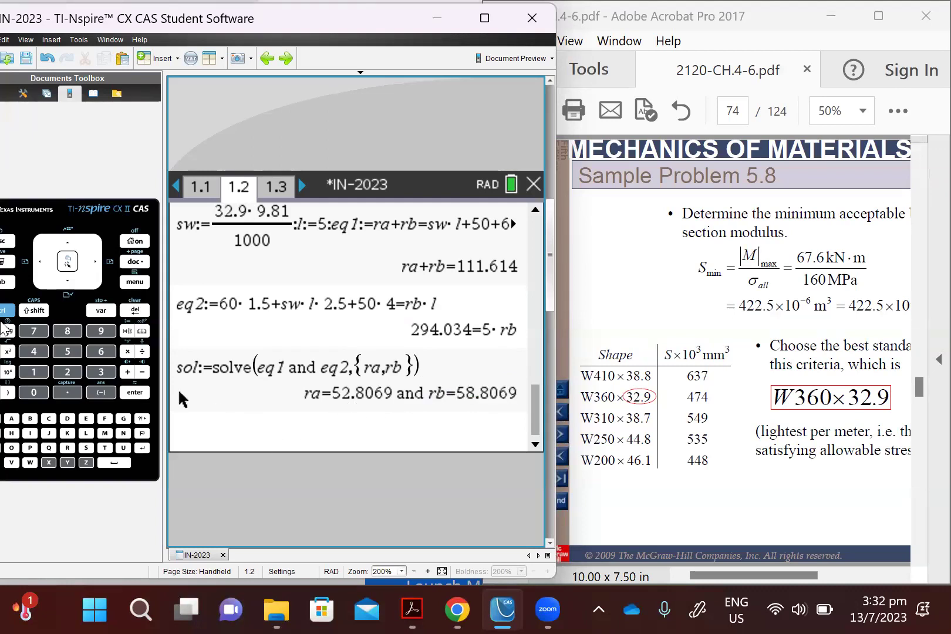
# Step: Re-enter v0:=ra|sol from the history, updating v0 to 52.8069
pyautogui.click(6, 311)
pyautogui.click(36, 332)
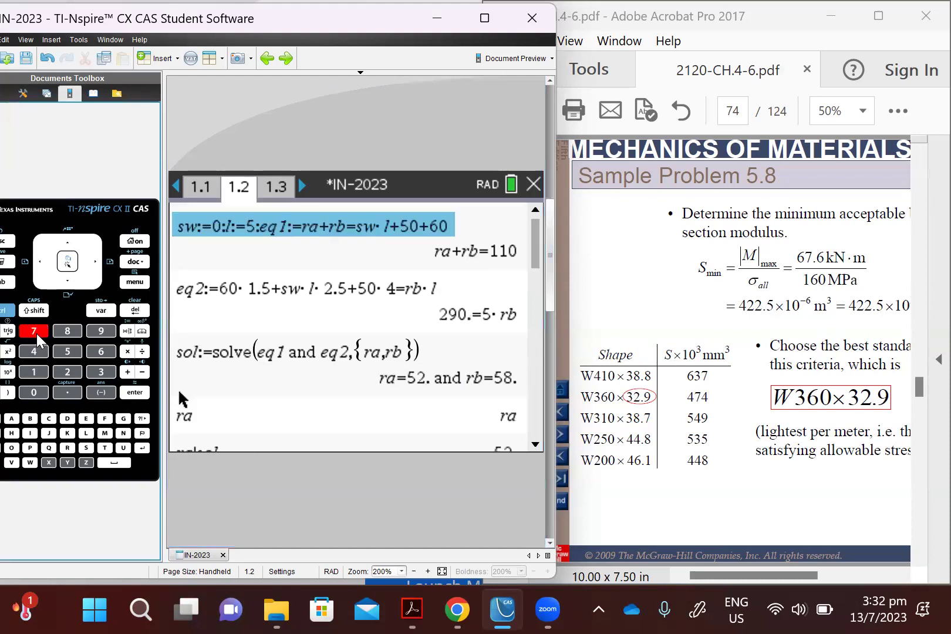
pyautogui.click(75, 285)
pyautogui.click(75, 285)
pyautogui.click(75, 285)
pyautogui.click(75, 286)
pyautogui.click(76, 285)
pyautogui.click(76, 286)
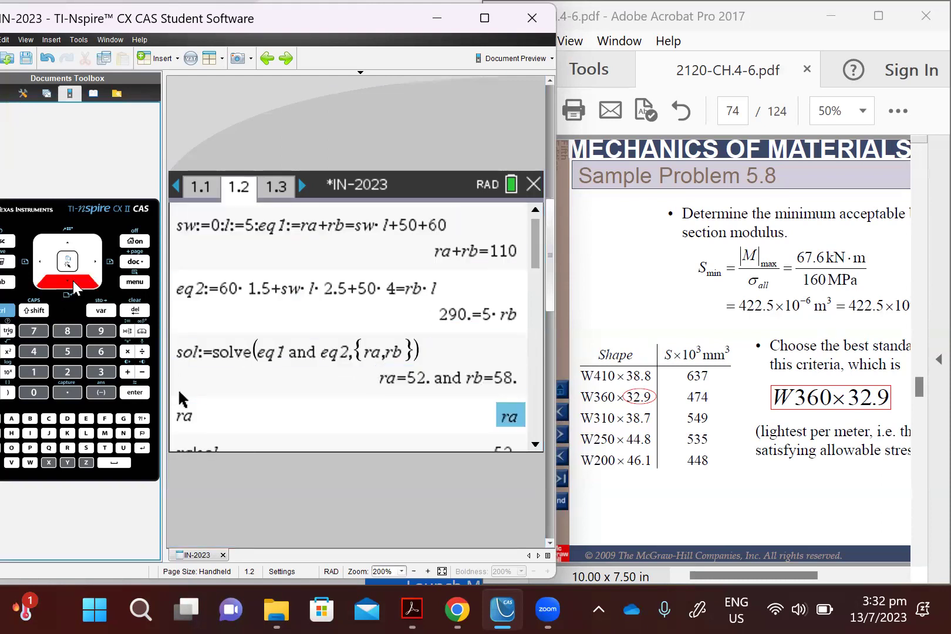
pyautogui.click(75, 285)
pyautogui.click(75, 285)
pyautogui.click(75, 285)
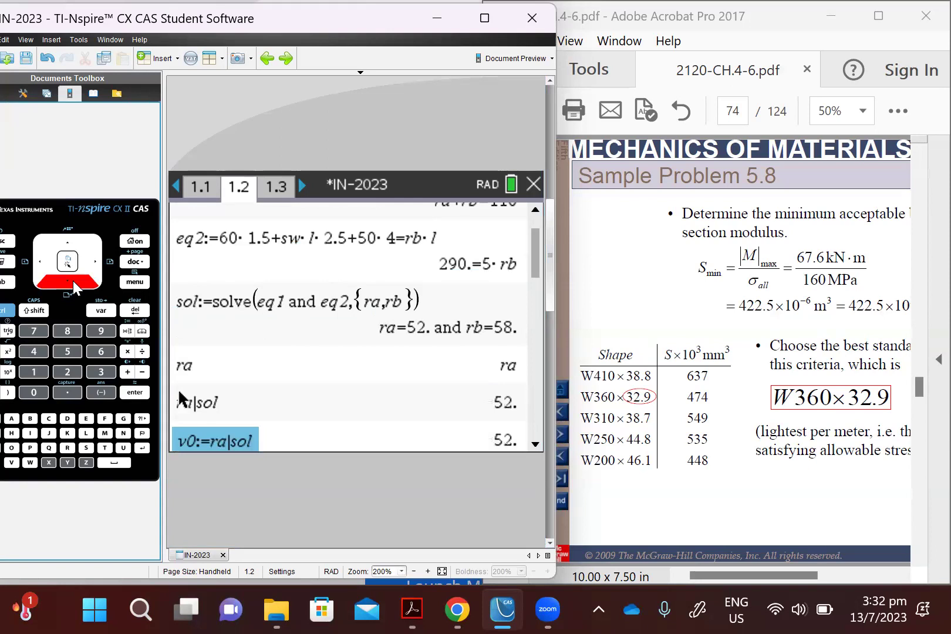
pyautogui.click(133, 392)
pyautogui.click(129, 391)
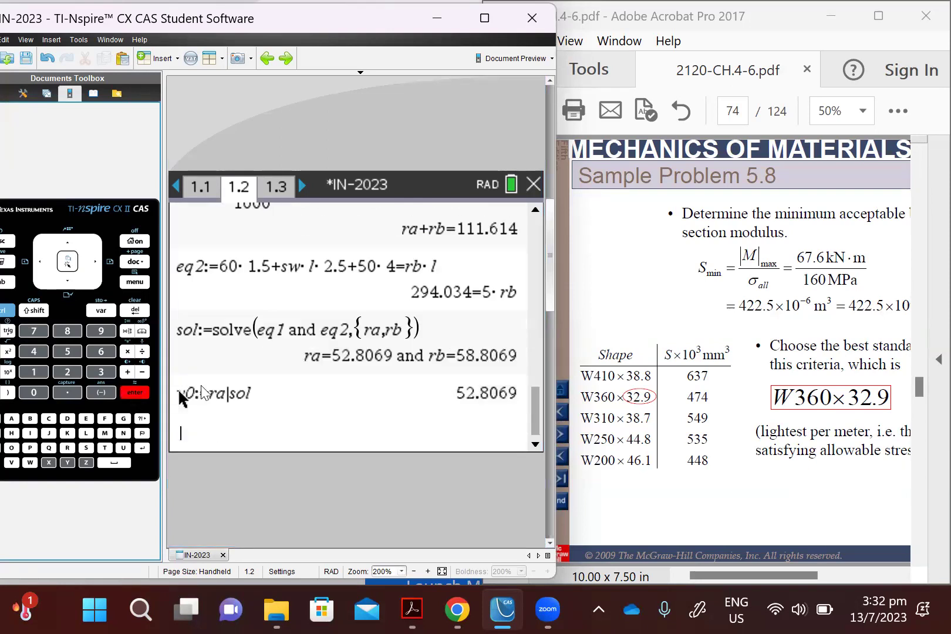
# Step: Re-evaluate the load function w, which now ends in +20.3227
pyautogui.click(7, 312)
pyautogui.click(38, 332)
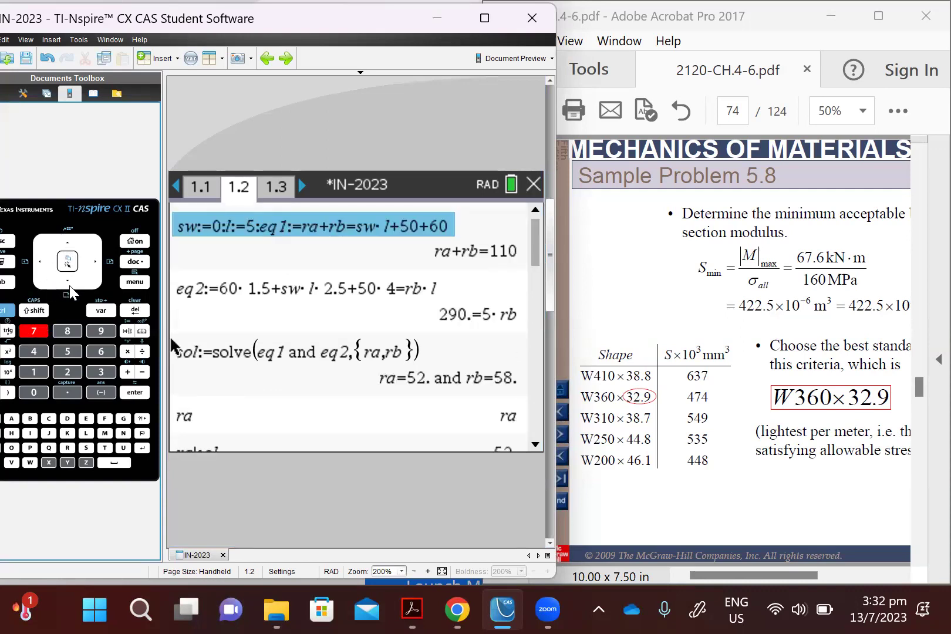
pyautogui.click(69, 285)
pyautogui.click(69, 285)
pyautogui.click(69, 286)
pyautogui.click(70, 285)
pyautogui.click(70, 285)
pyautogui.click(70, 285)
pyautogui.click(69, 285)
pyautogui.click(69, 286)
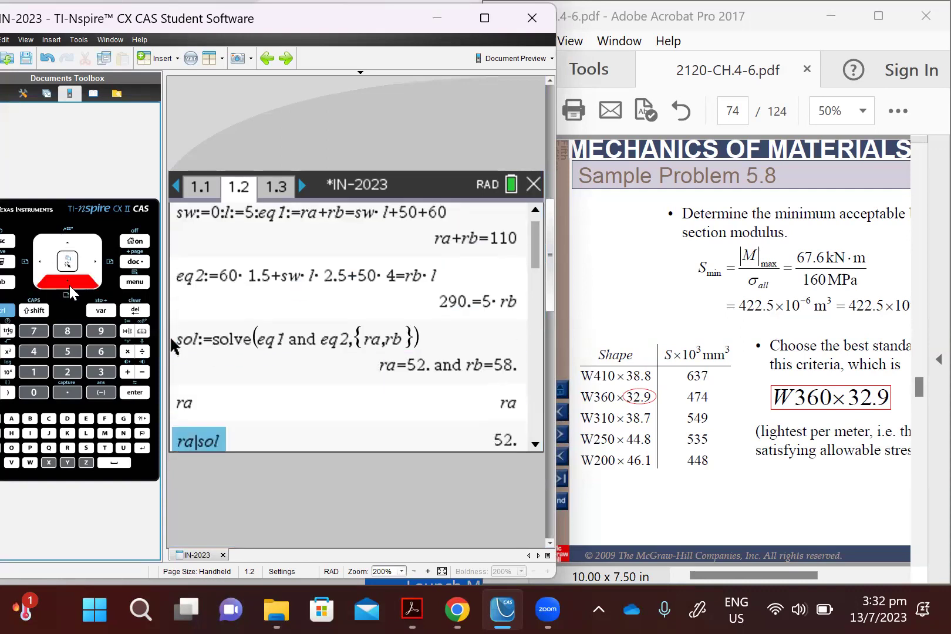
pyautogui.click(70, 285)
pyautogui.click(69, 285)
pyautogui.click(69, 286)
pyautogui.click(69, 285)
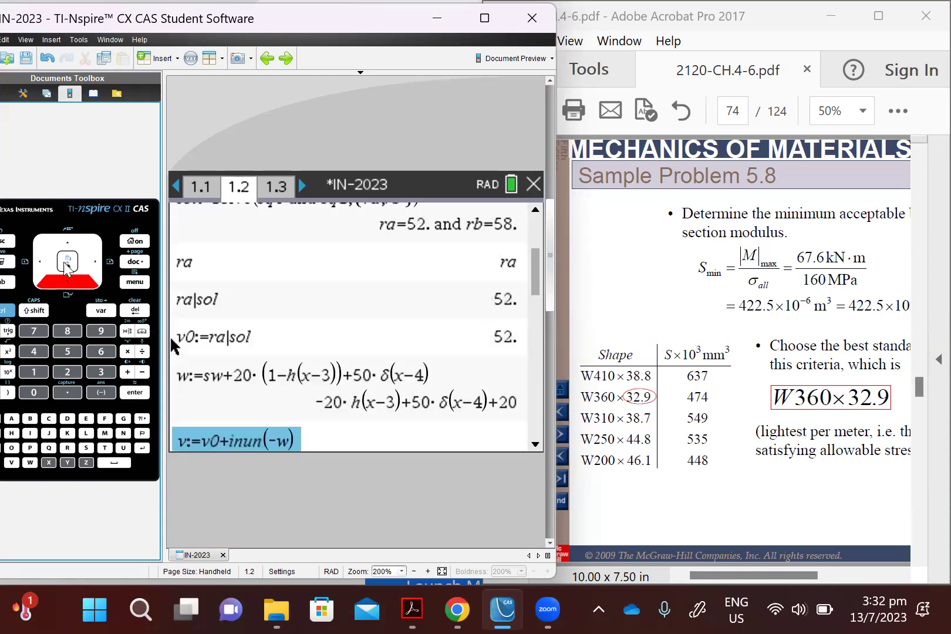
pyautogui.click(64, 240)
pyautogui.click(63, 240)
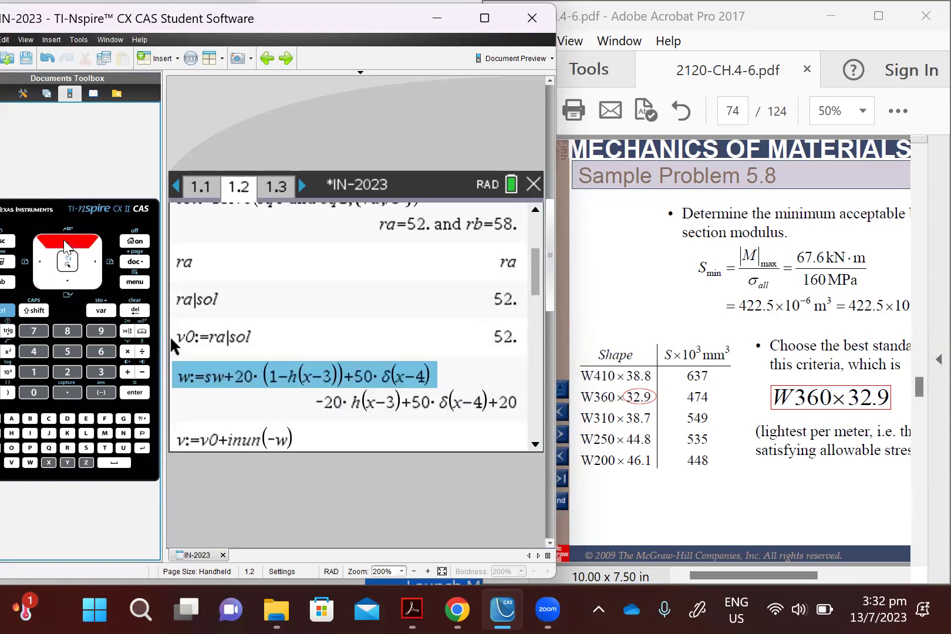
pyautogui.click(129, 390)
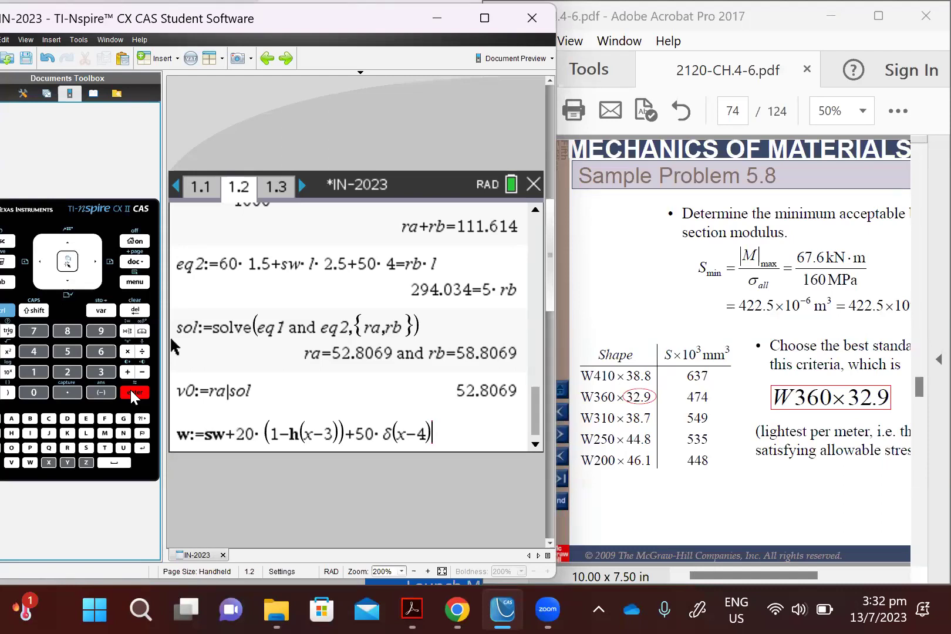
pyautogui.click(130, 389)
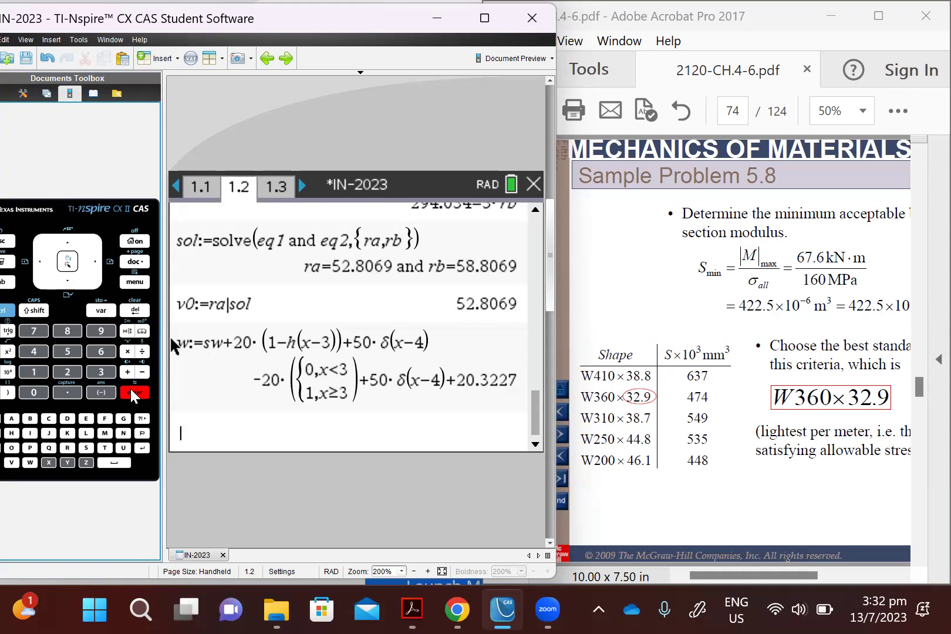
# Step: Insert DelVar from the Catalog and run DelVar h, which returns Done
pyautogui.write('delvar')
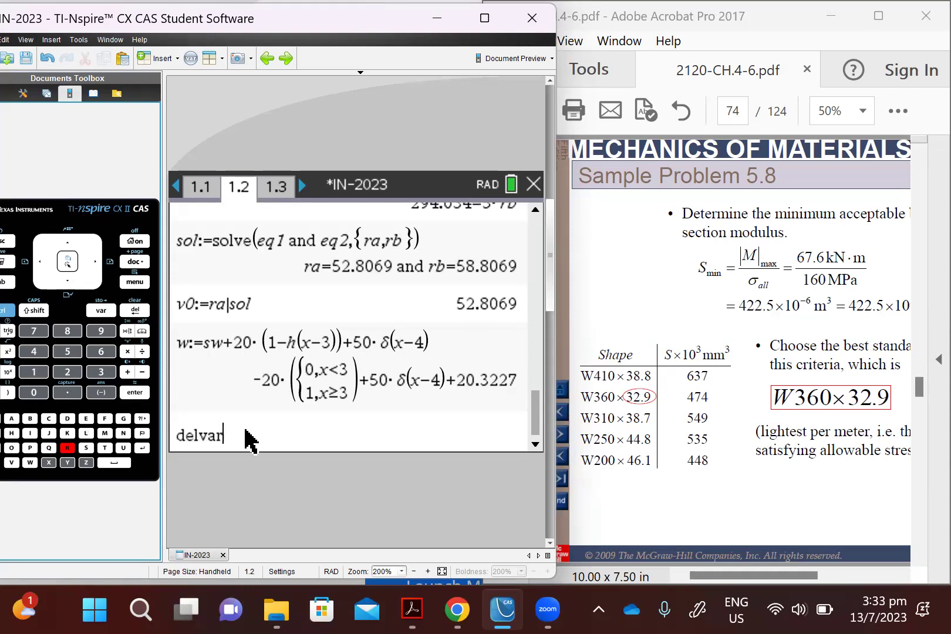
pyautogui.moveTo(225, 437); pyautogui.dragTo(171, 437)
pyautogui.press('BackSpace')
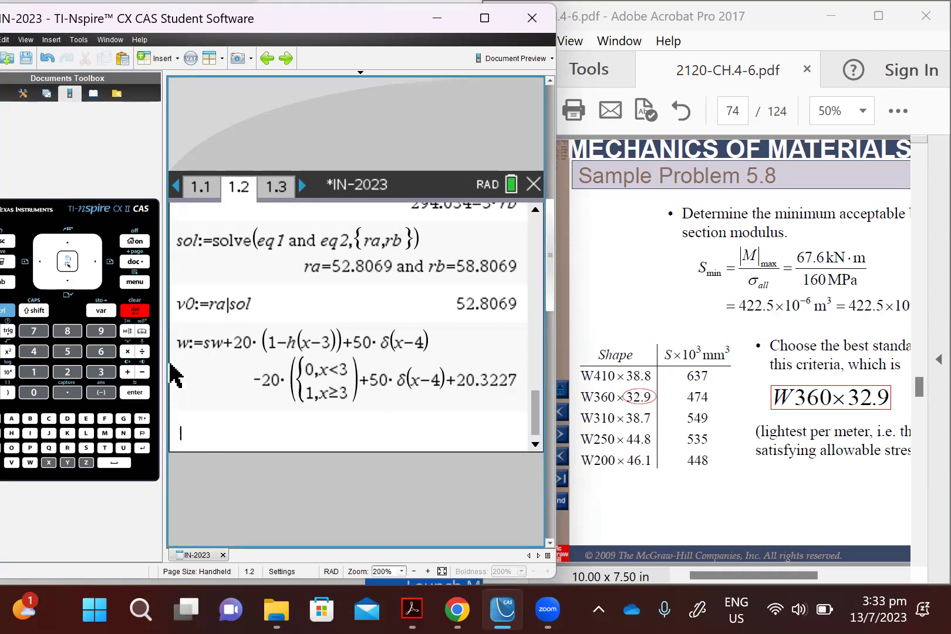
pyautogui.click(145, 330)
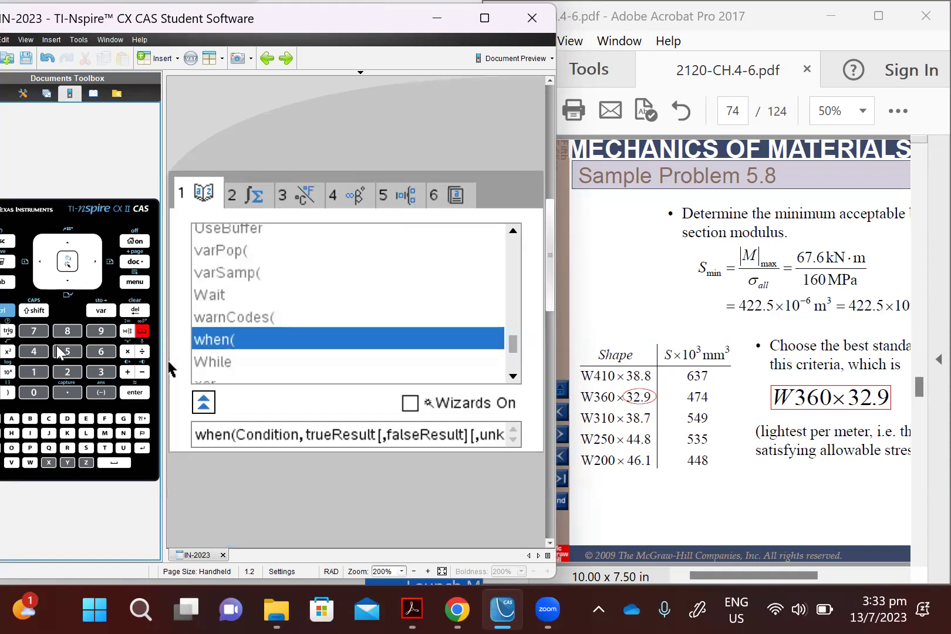
pyautogui.click(68, 418)
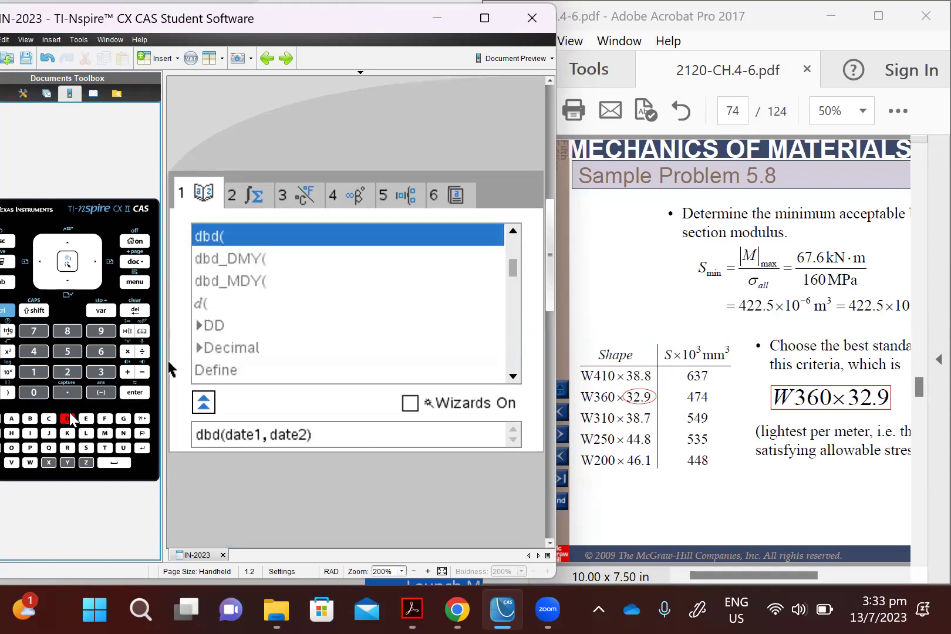
pyautogui.click(11, 309)
pyautogui.click(95, 371)
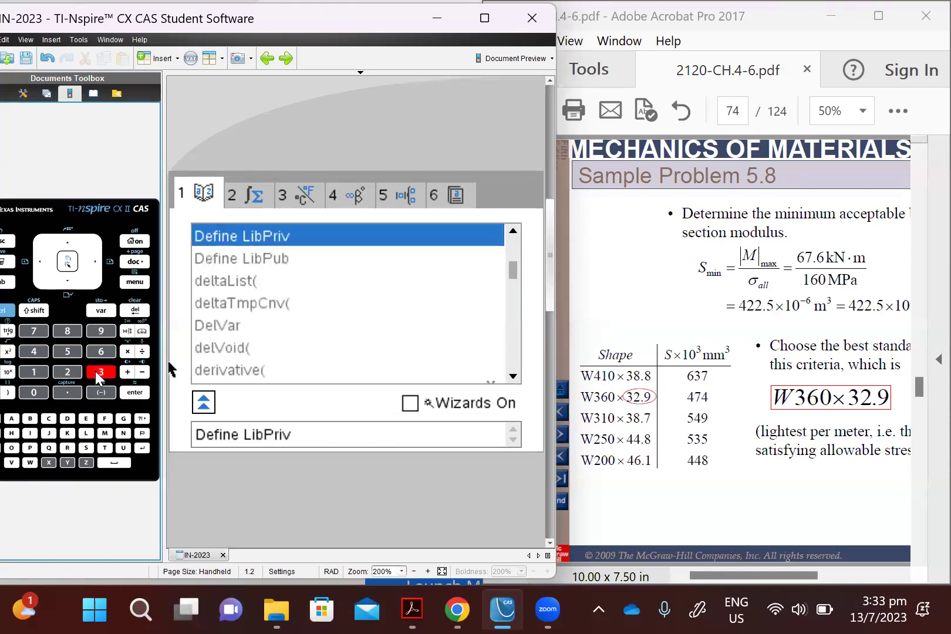
pyautogui.click(226, 328)
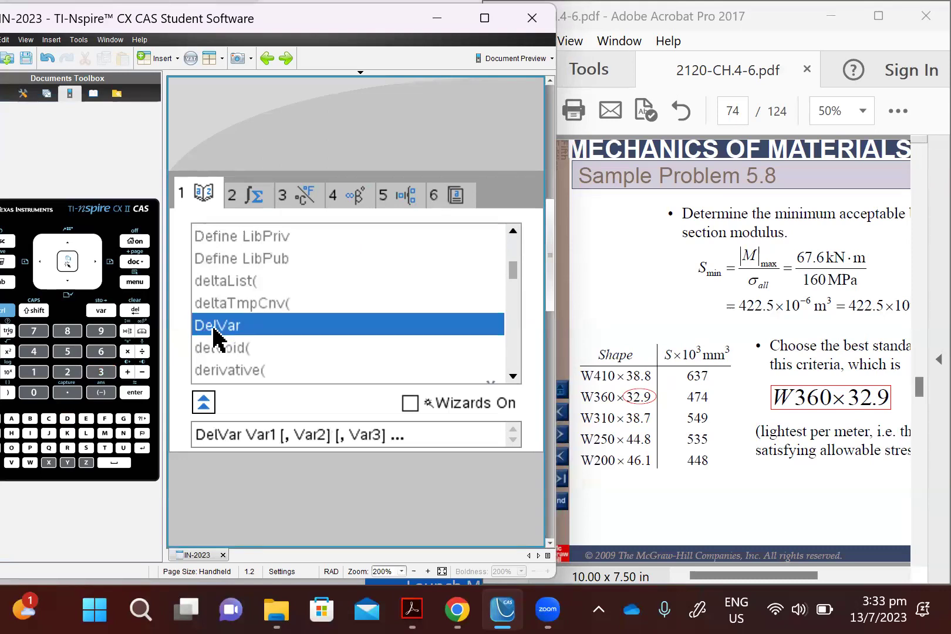
pyautogui.press('Return')
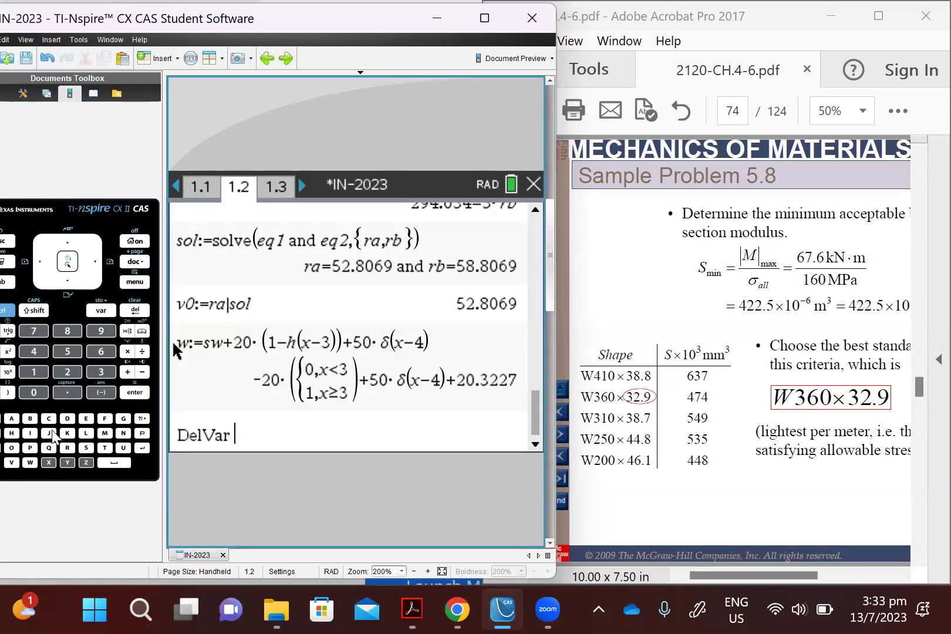
pyautogui.click(11, 432)
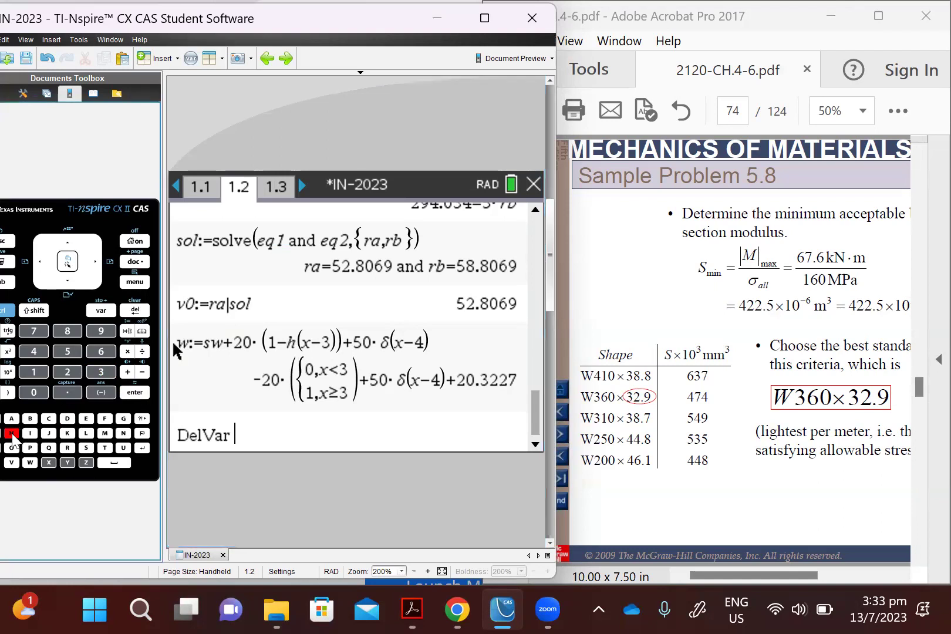
pyautogui.click(141, 390)
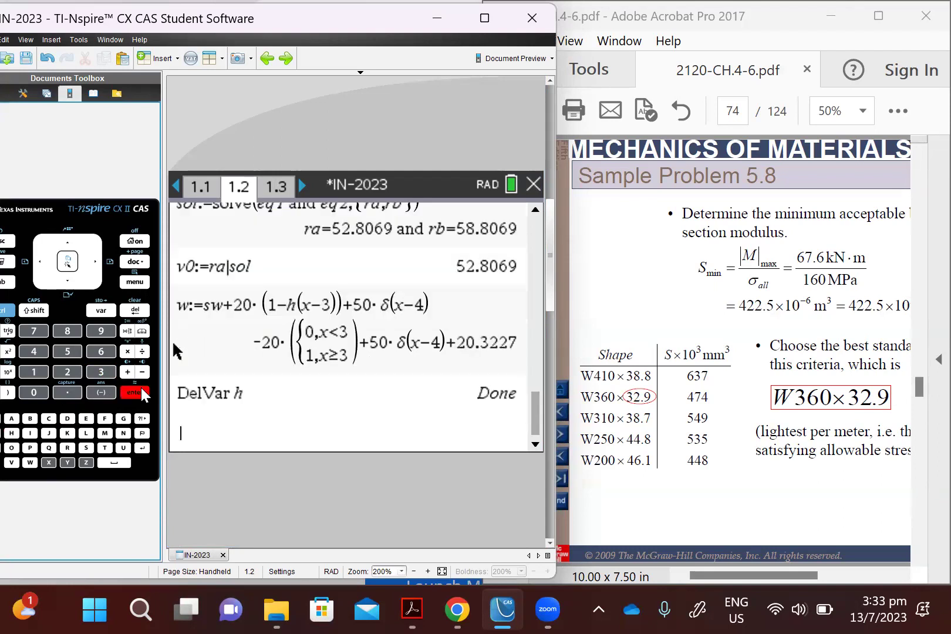
# Step: Re-evaluate w from the history so it uses the step term h(x-3)
pyautogui.click(63, 242)
pyautogui.click(62, 242)
pyautogui.click(62, 242)
pyautogui.click(62, 242)
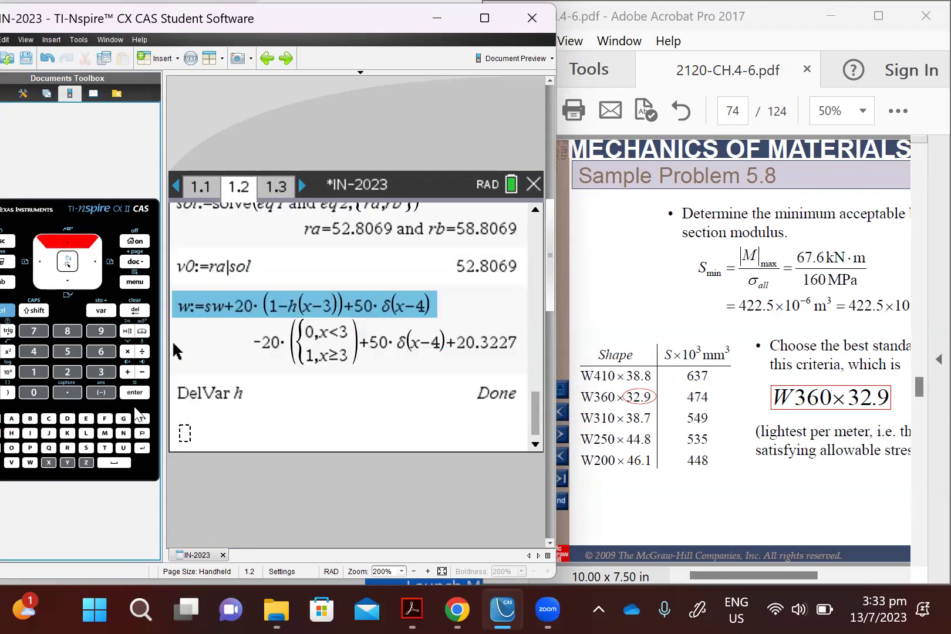
pyautogui.click(139, 391)
pyautogui.click(138, 387)
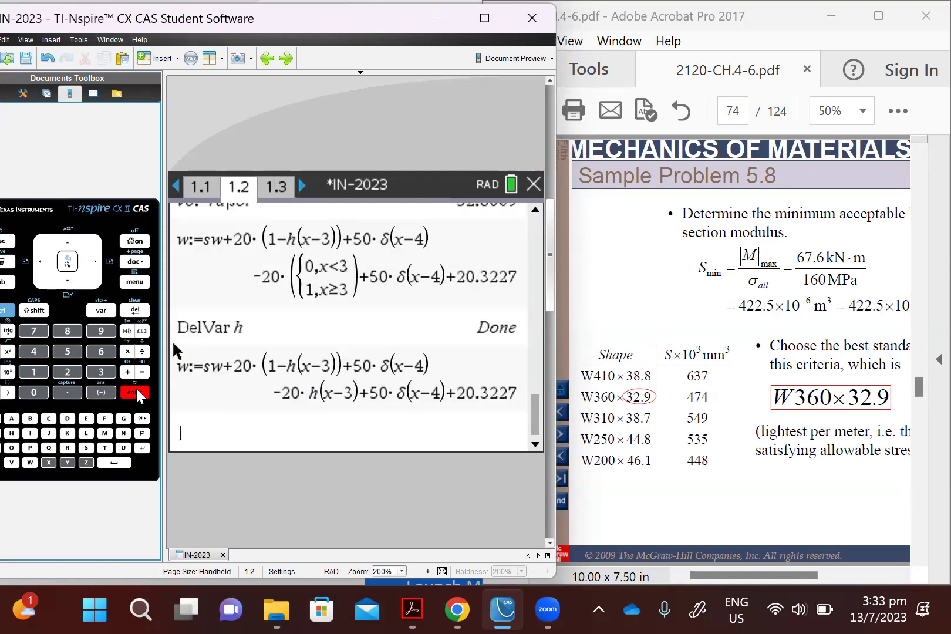
# Step: Re-evaluate v0:=ra|sol as 52.8069 and show the overview of Problem 1's pages
pyautogui.click(6, 310)
pyautogui.click(30, 330)
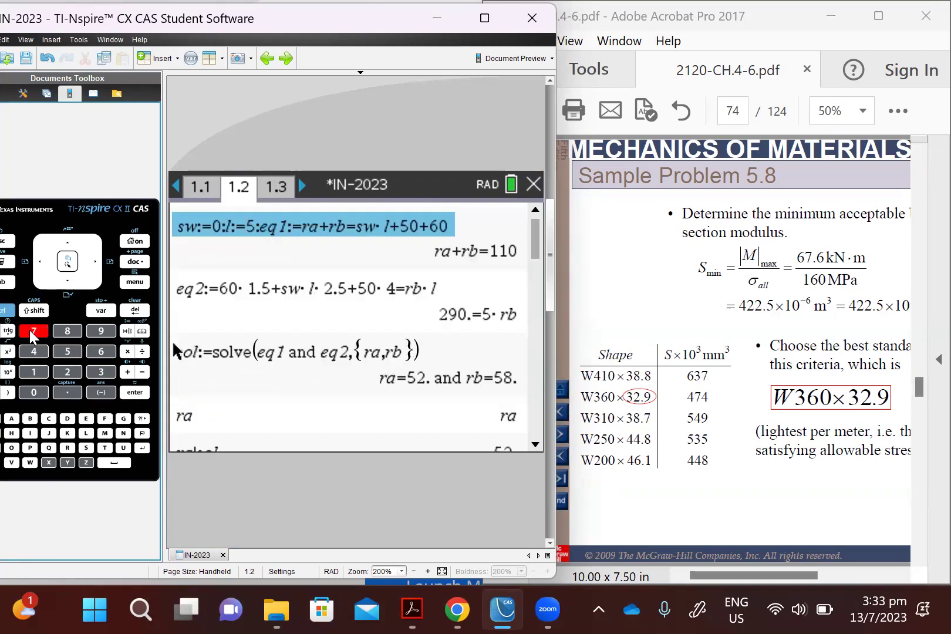
pyautogui.click(69, 276)
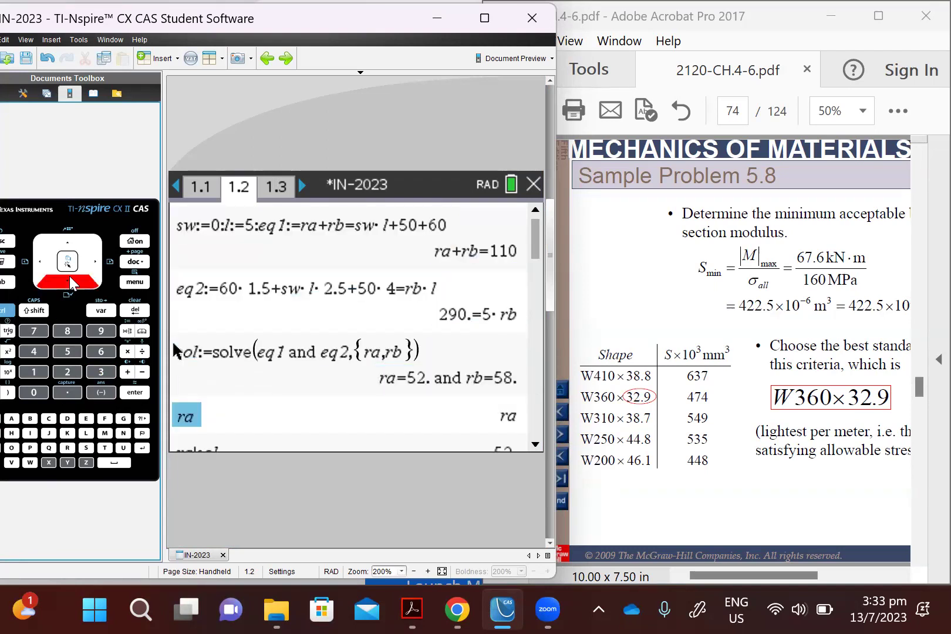
pyautogui.click(69, 276)
pyautogui.click(70, 275)
pyautogui.click(70, 276)
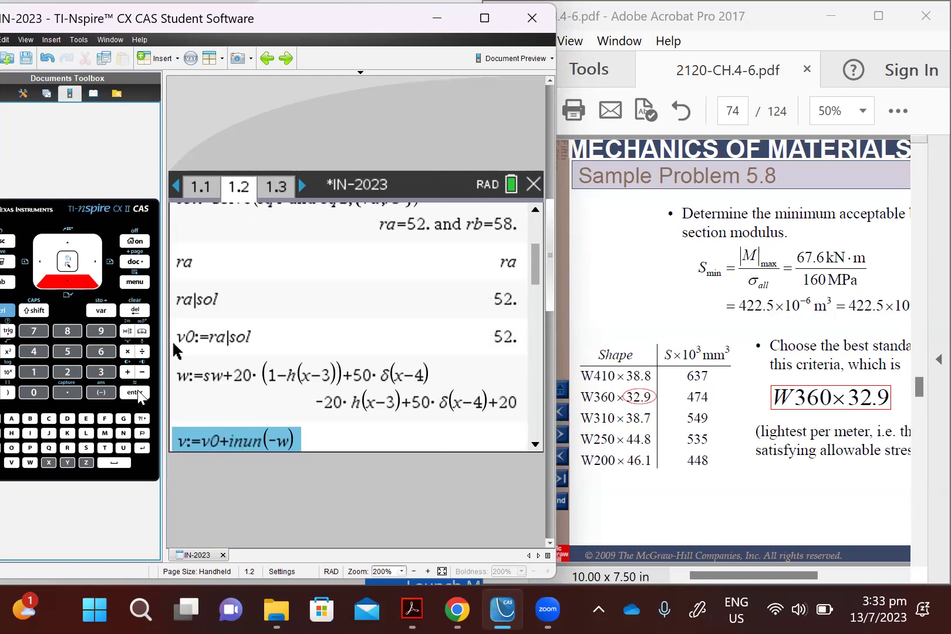
pyautogui.click(62, 241)
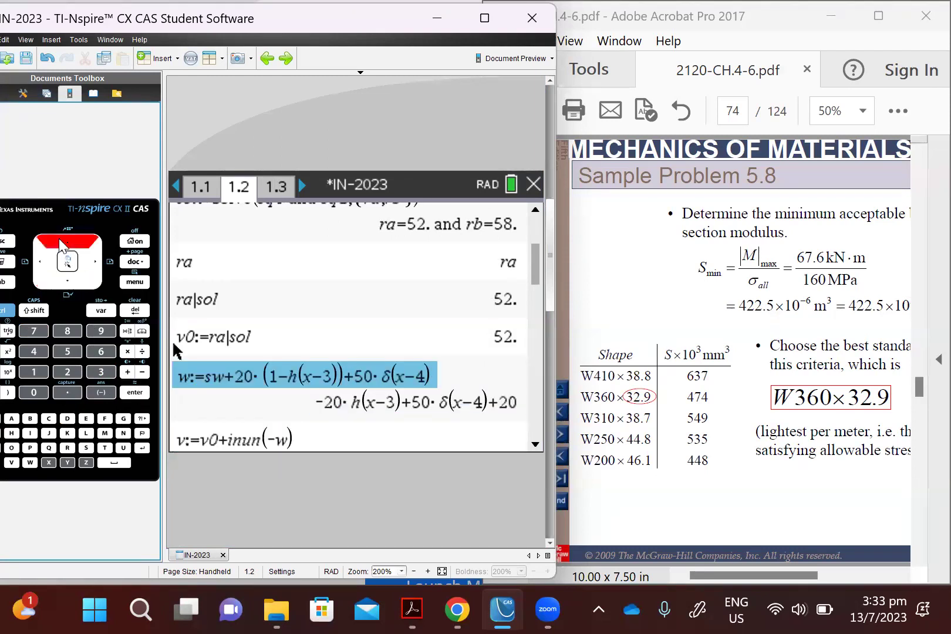
pyautogui.click(62, 241)
pyautogui.click(140, 392)
pyautogui.click(140, 391)
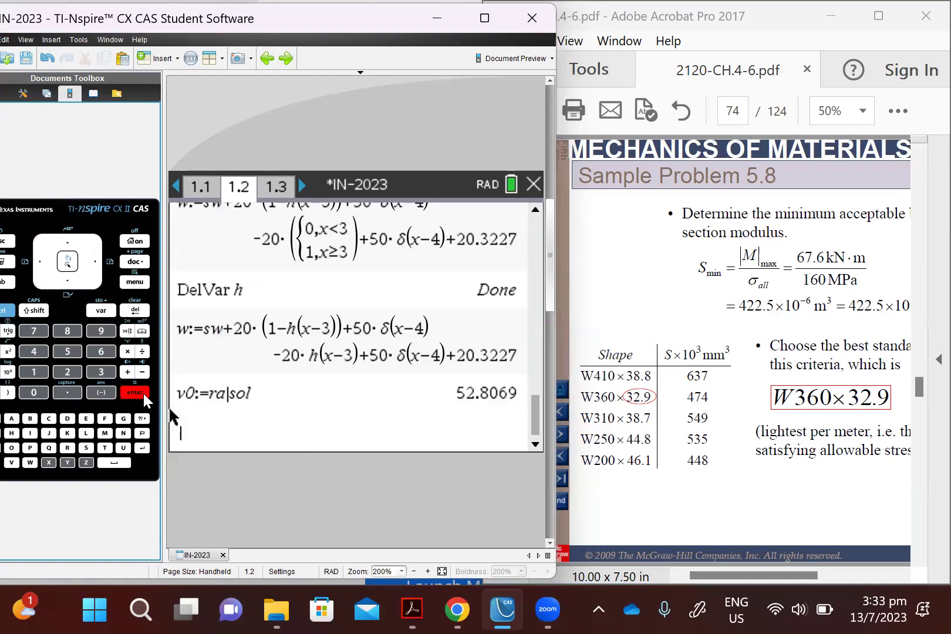
pyautogui.click(8, 310)
pyautogui.click(69, 242)
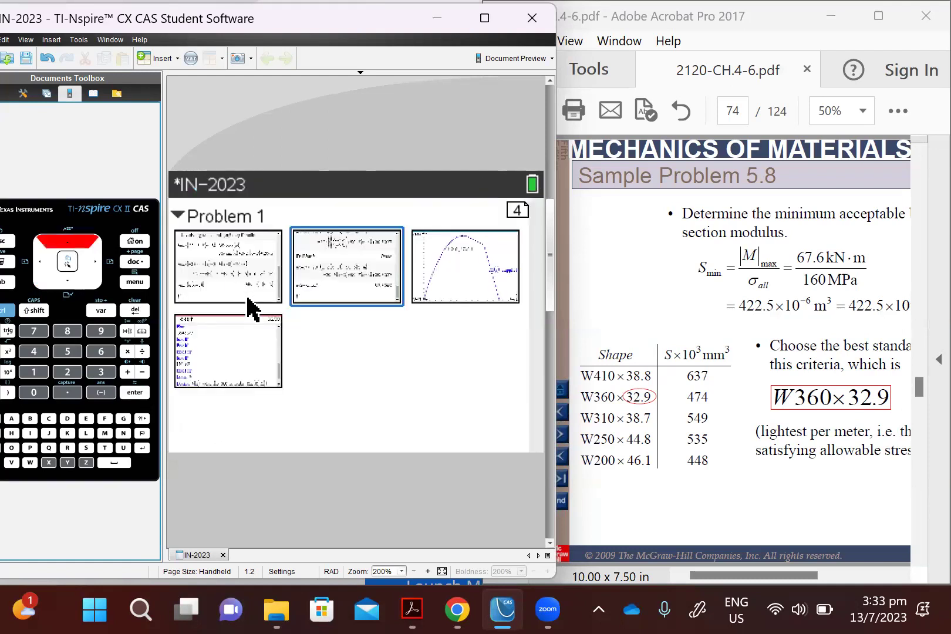
# Step: Back on page 1.2, recompute the shear v:=v0+inun(-w) with the new load
pyautogui.doubleClick(312, 292)
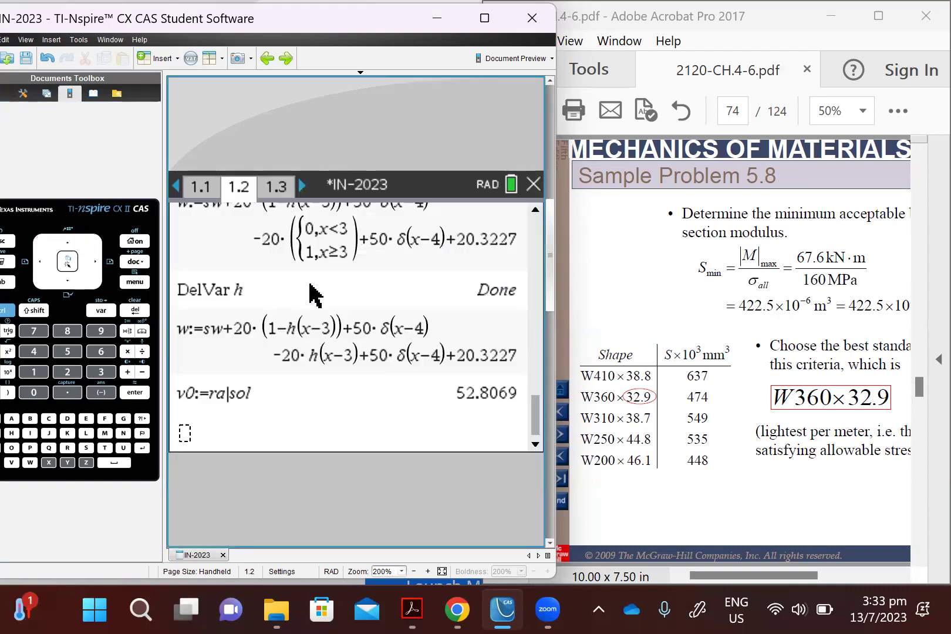
pyautogui.click(67, 242)
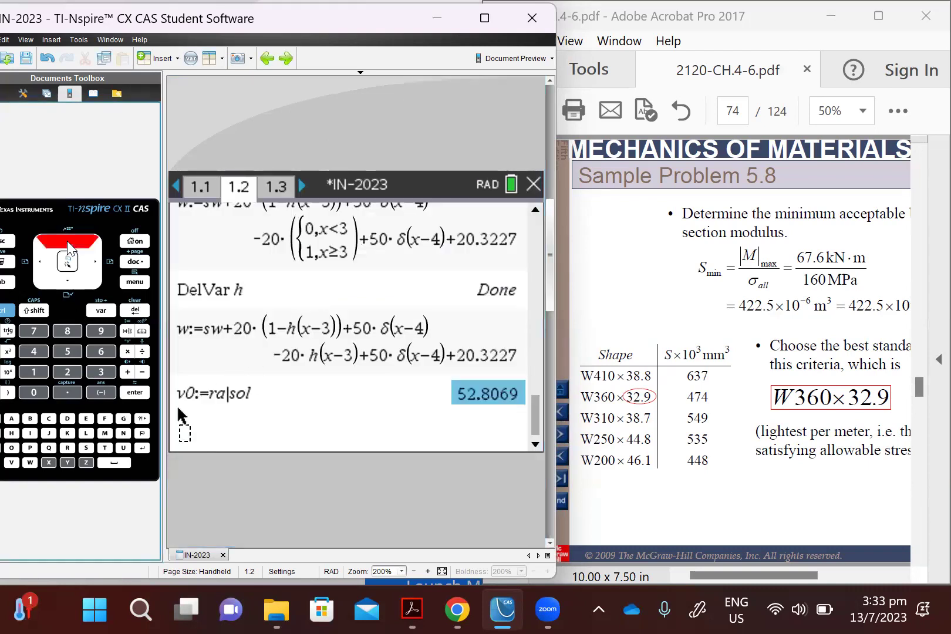
pyautogui.click(67, 242)
pyautogui.click(67, 242)
pyautogui.click(67, 242)
pyautogui.click(67, 242)
pyautogui.click(67, 242)
pyautogui.click(67, 242)
pyautogui.click(67, 242)
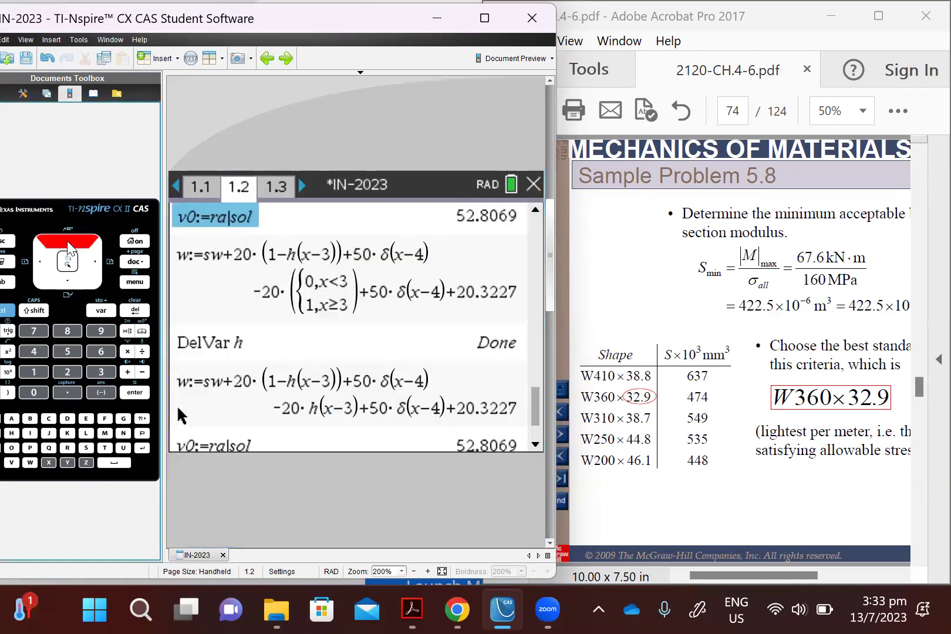
pyautogui.click(67, 241)
pyautogui.click(67, 240)
pyautogui.click(67, 241)
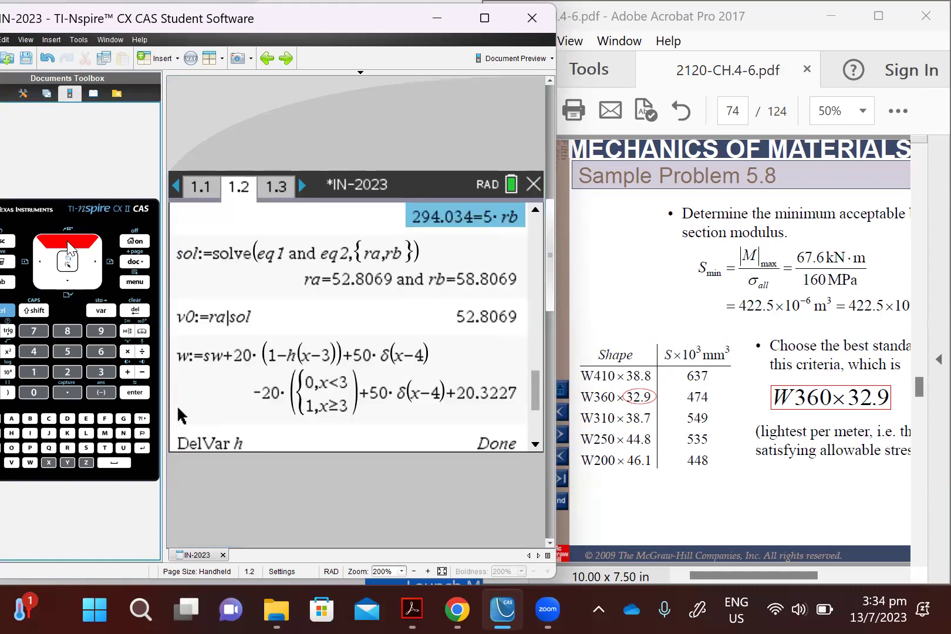
pyautogui.click(67, 240)
pyautogui.click(67, 241)
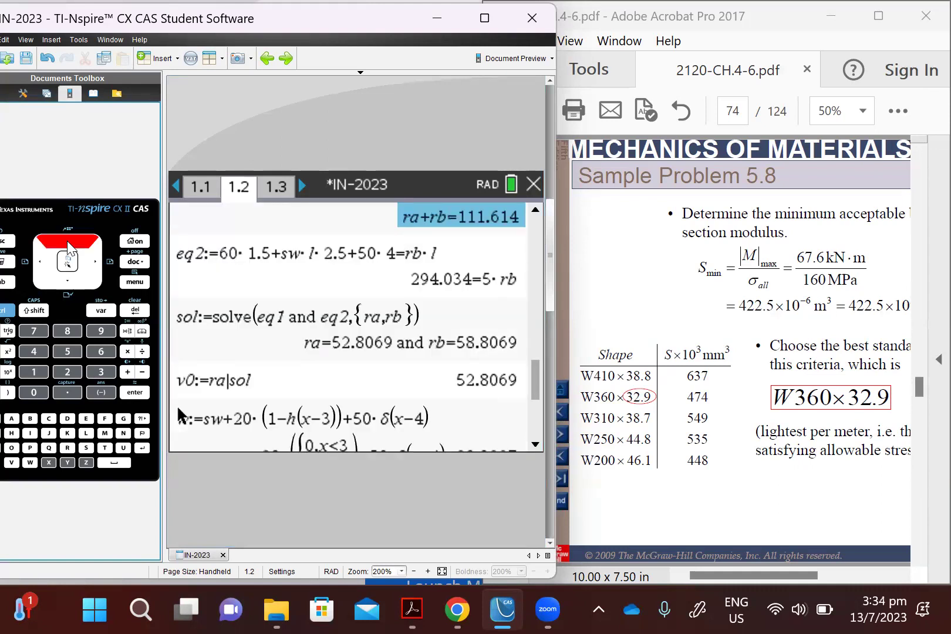
pyautogui.click(67, 286)
pyautogui.click(67, 286)
pyautogui.click(67, 287)
pyautogui.click(67, 286)
pyautogui.click(67, 287)
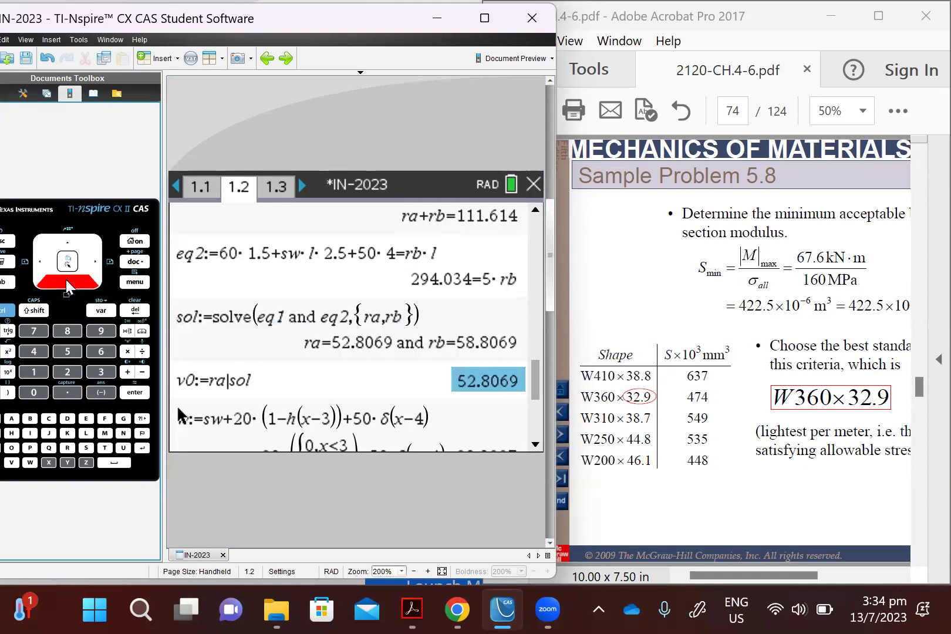
pyautogui.click(67, 286)
pyautogui.click(67, 286)
pyautogui.click(66, 286)
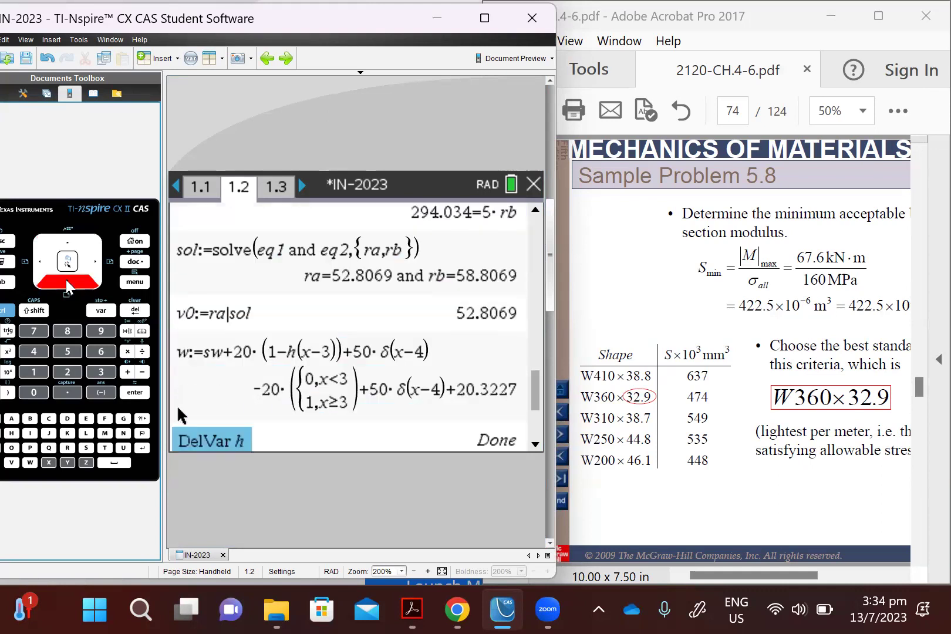
pyautogui.click(6, 310)
pyautogui.click(31, 331)
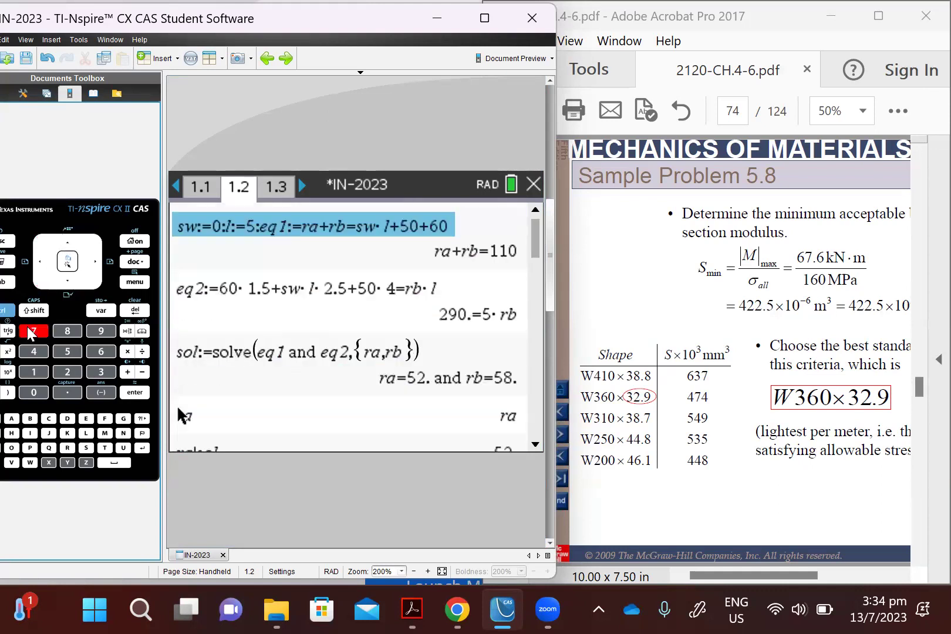
pyautogui.click(65, 283)
pyautogui.click(65, 283)
pyautogui.click(65, 283)
pyautogui.click(66, 283)
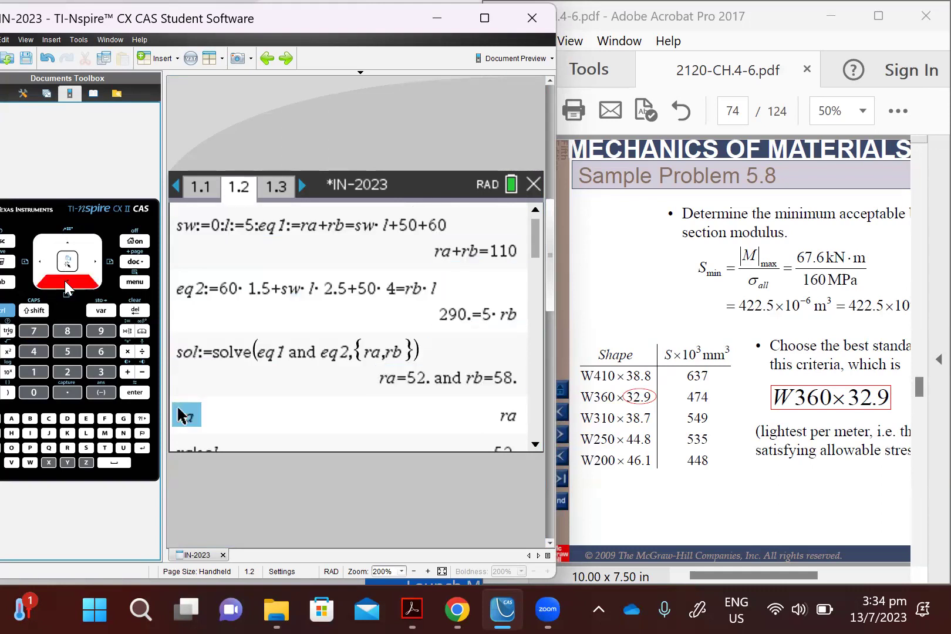
pyautogui.click(65, 281)
pyautogui.click(64, 281)
pyautogui.click(65, 281)
pyautogui.click(64, 280)
pyautogui.click(65, 281)
pyautogui.click(64, 281)
pyautogui.click(65, 280)
pyautogui.click(65, 280)
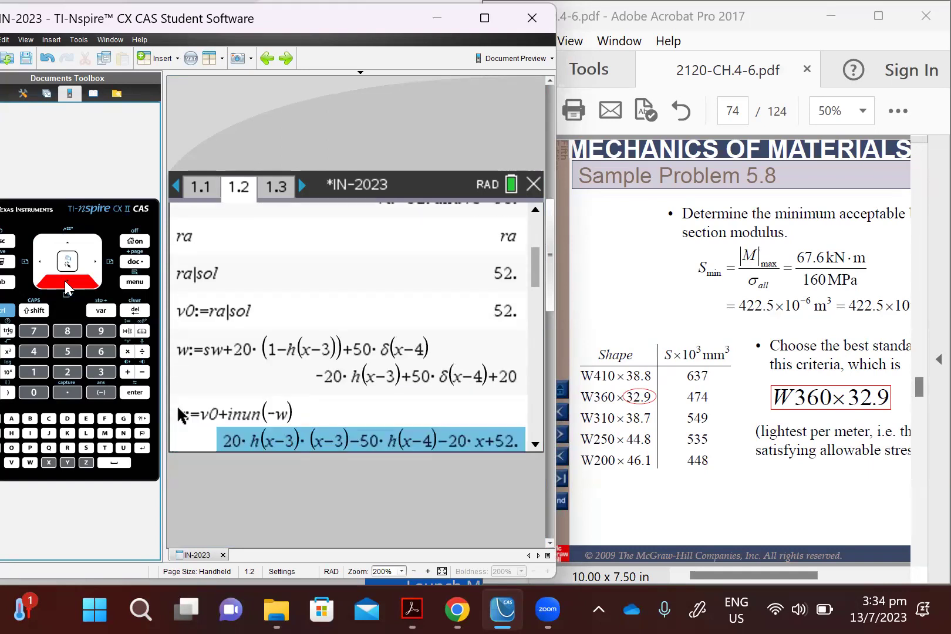
pyautogui.click(65, 280)
pyautogui.click(65, 281)
pyautogui.click(65, 243)
pyautogui.click(65, 243)
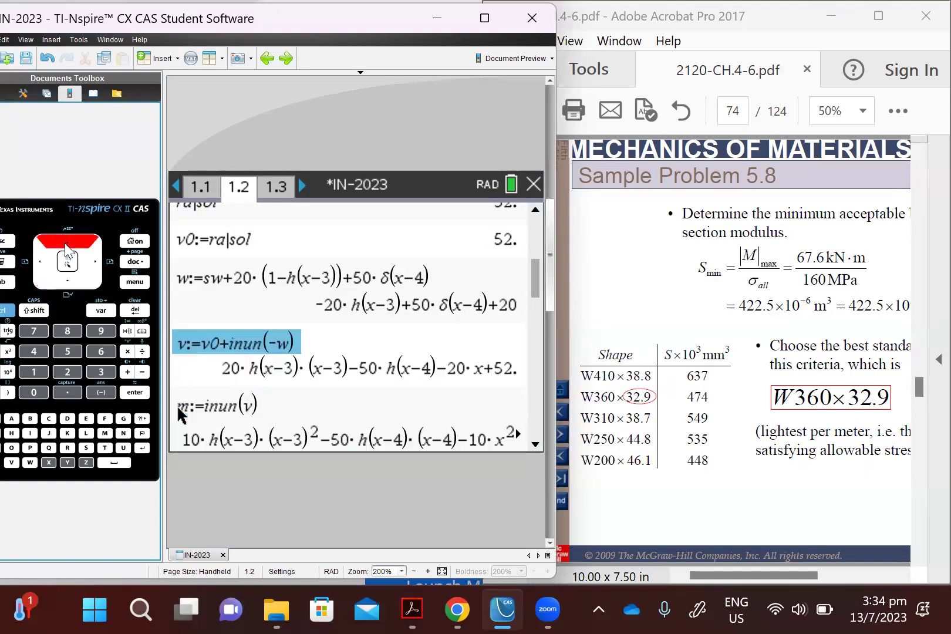
pyautogui.click(135, 392)
pyautogui.click(134, 392)
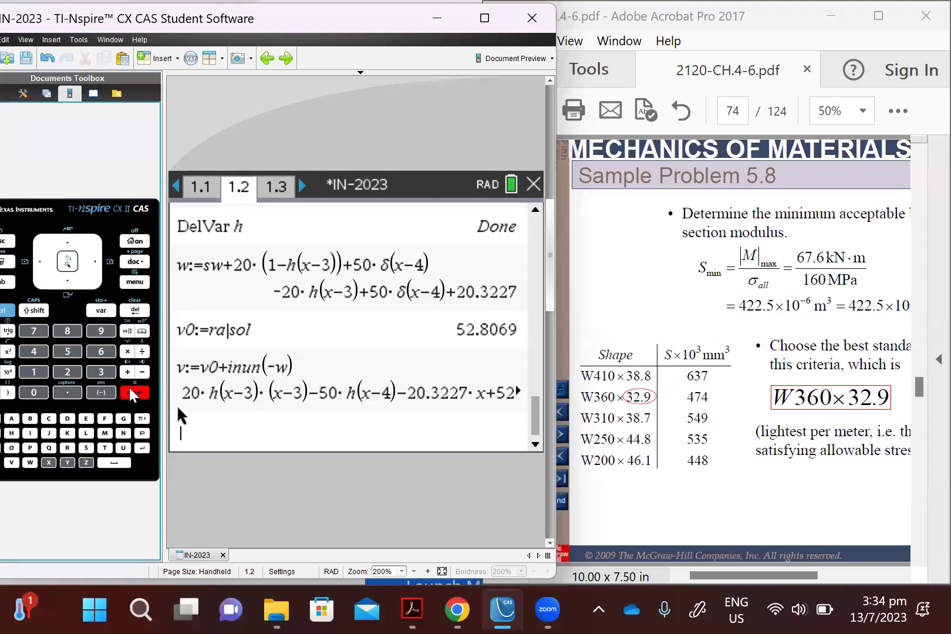
# Step: Recompute the moment m:=inun(v) from the new shear, then undo the last recalculation
pyautogui.click(64, 243)
pyautogui.click(65, 243)
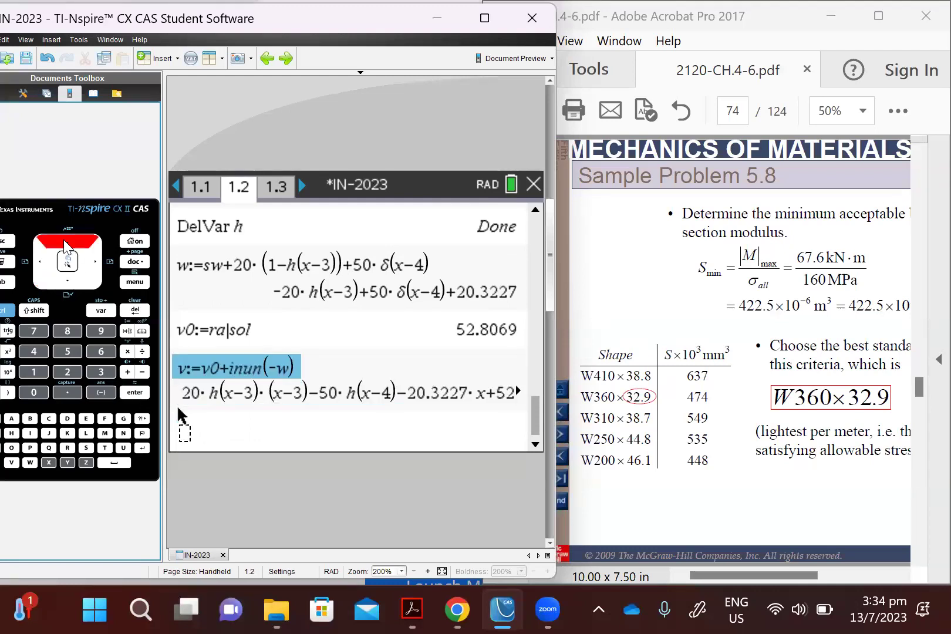
pyautogui.click(65, 243)
pyautogui.click(64, 239)
pyautogui.click(63, 239)
pyautogui.click(64, 239)
pyautogui.click(63, 240)
pyautogui.click(63, 240)
pyautogui.click(64, 239)
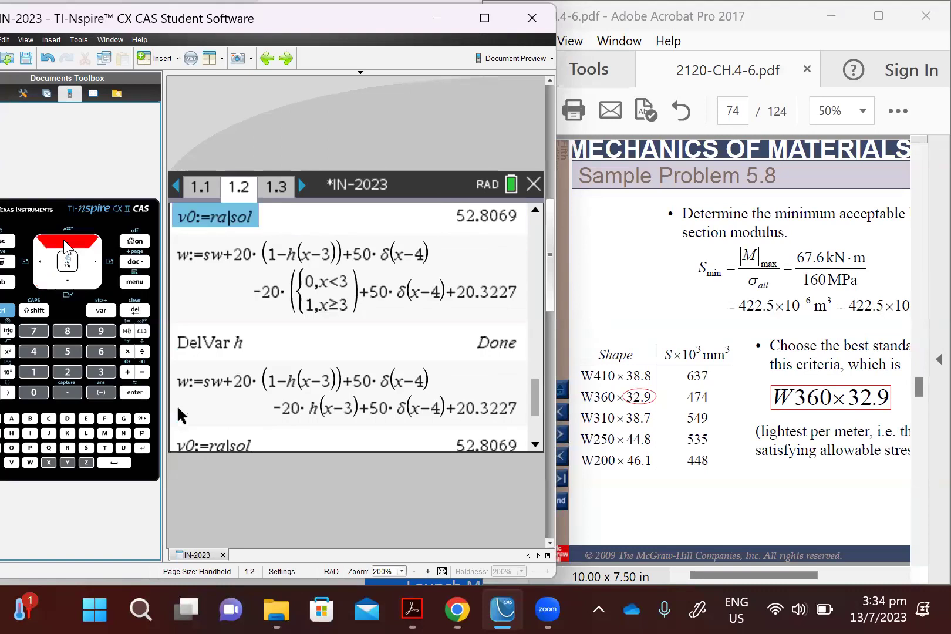
pyautogui.click(64, 240)
pyautogui.click(63, 239)
pyautogui.click(63, 240)
pyautogui.click(64, 240)
pyautogui.click(63, 240)
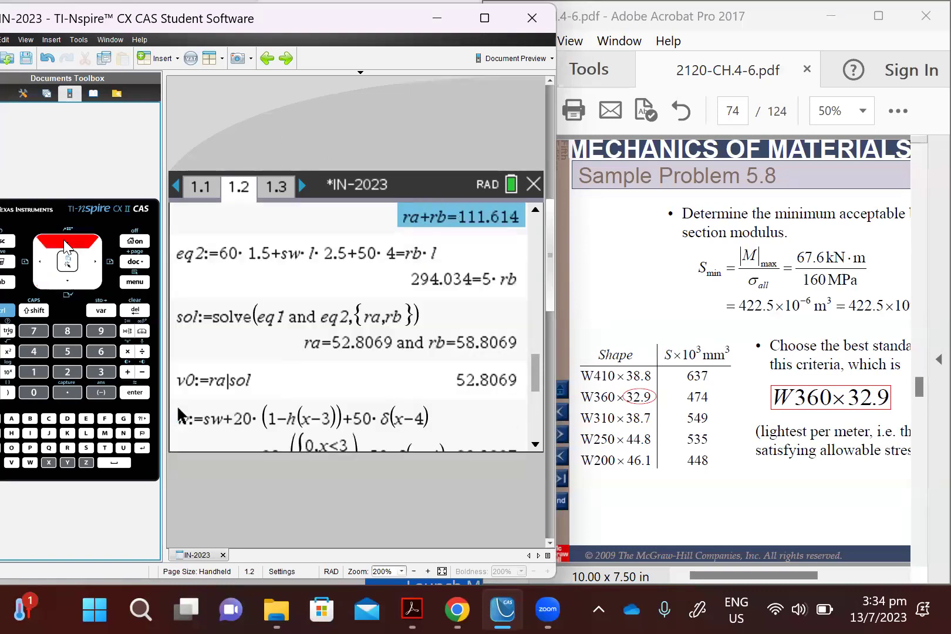
pyautogui.click(64, 240)
pyautogui.click(63, 240)
pyautogui.click(63, 240)
pyautogui.click(63, 239)
pyautogui.click(64, 239)
pyautogui.click(63, 240)
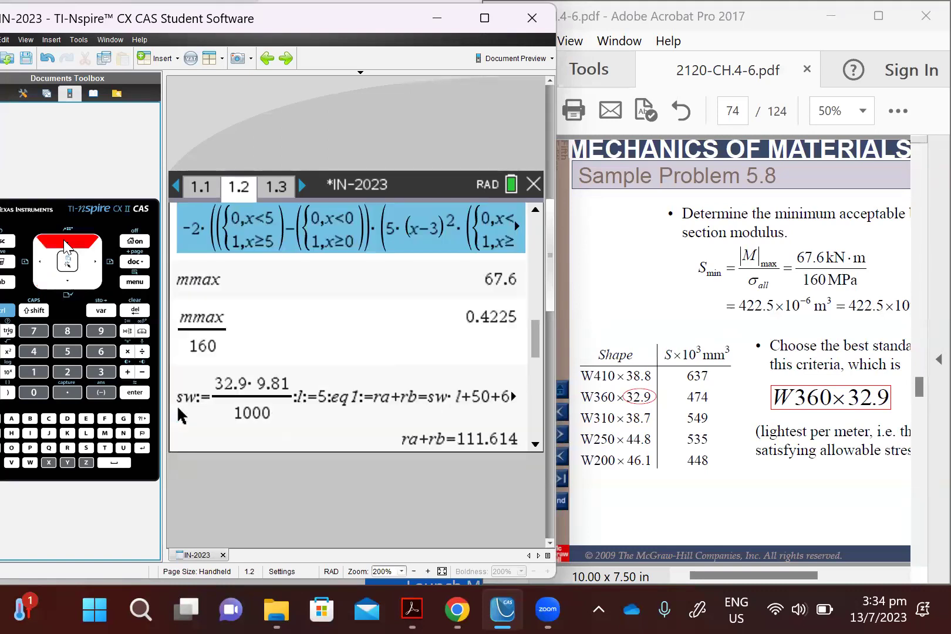
pyautogui.click(63, 239)
pyautogui.click(64, 240)
pyautogui.click(64, 239)
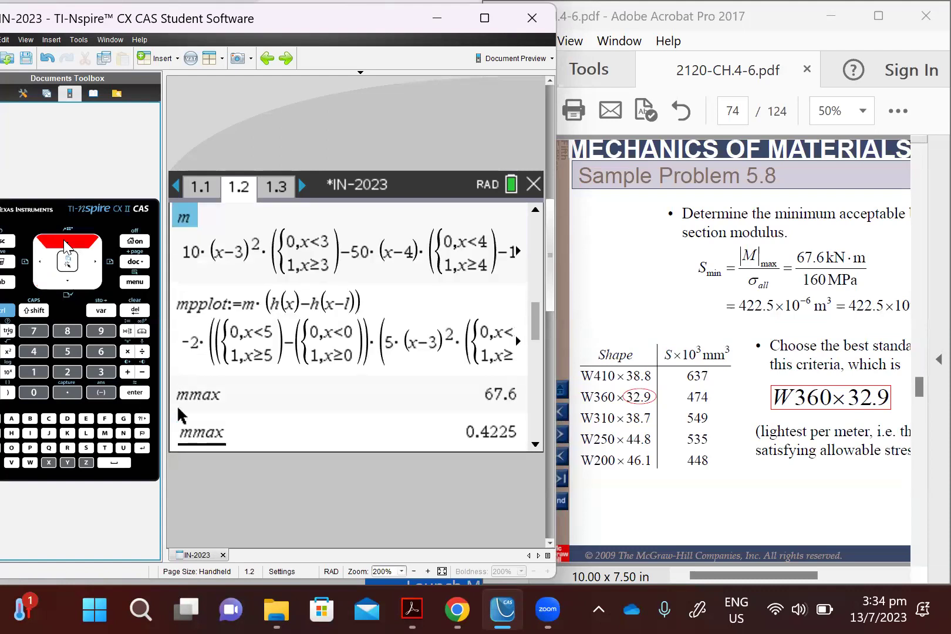
pyautogui.click(63, 240)
pyautogui.click(64, 240)
pyautogui.click(63, 239)
pyautogui.click(64, 240)
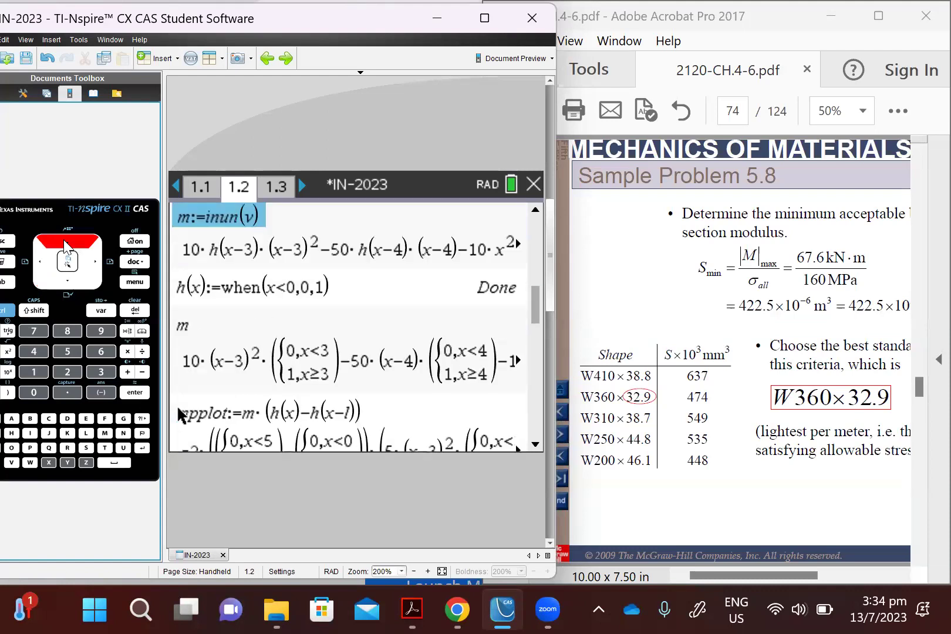
pyautogui.click(144, 393)
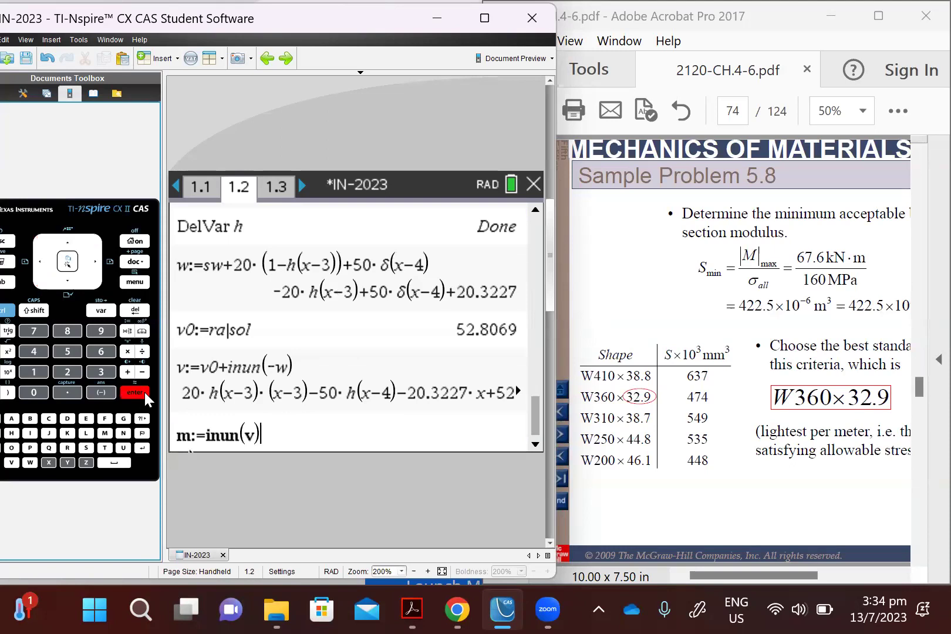
pyautogui.click(144, 389)
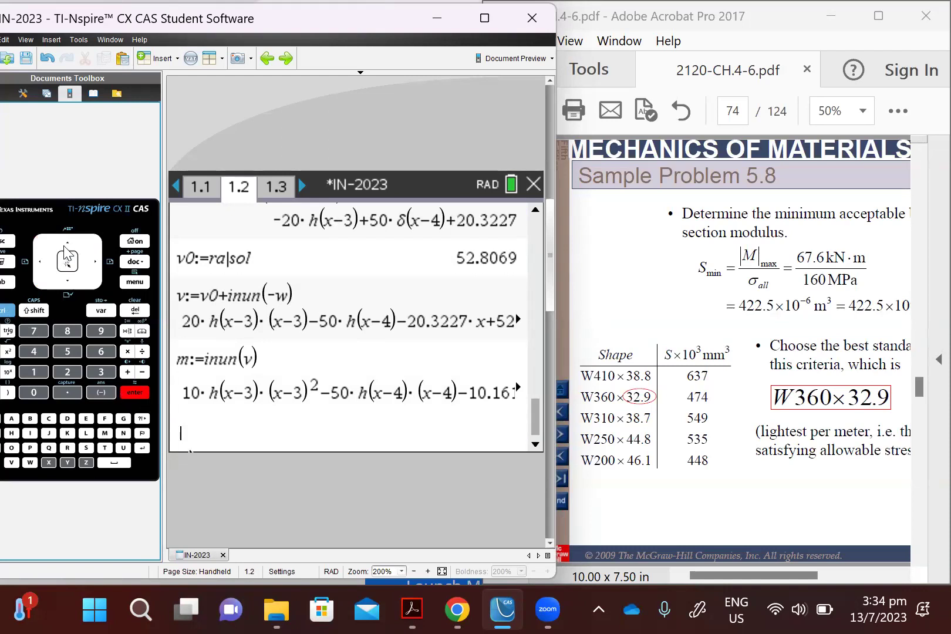
pyautogui.hotkey('ctrl', 'z')
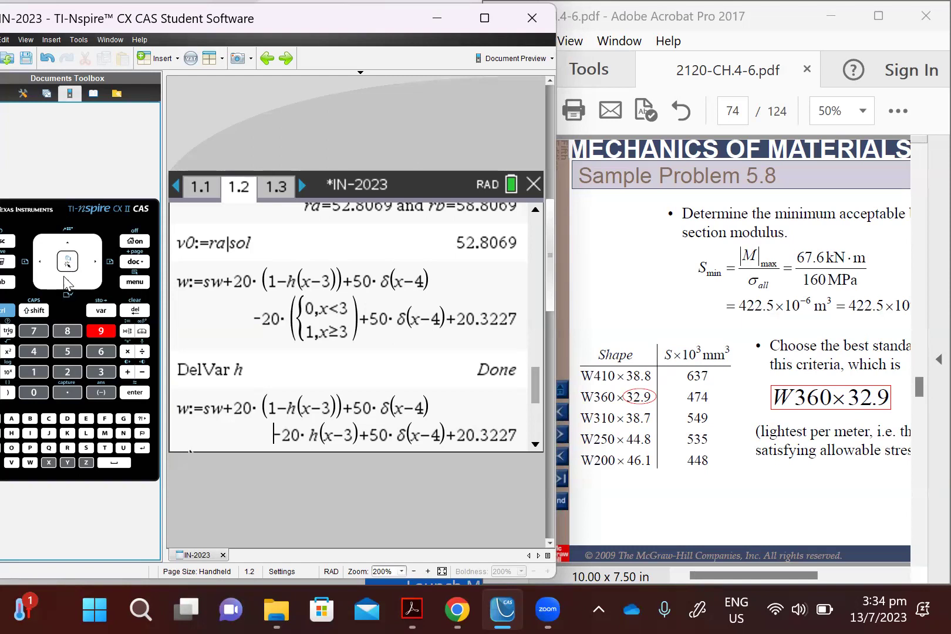
# Step: Recall h(x):=when(x<0,0,1) from the history and re-run it to redefine the step function
pyautogui.click(66, 241)
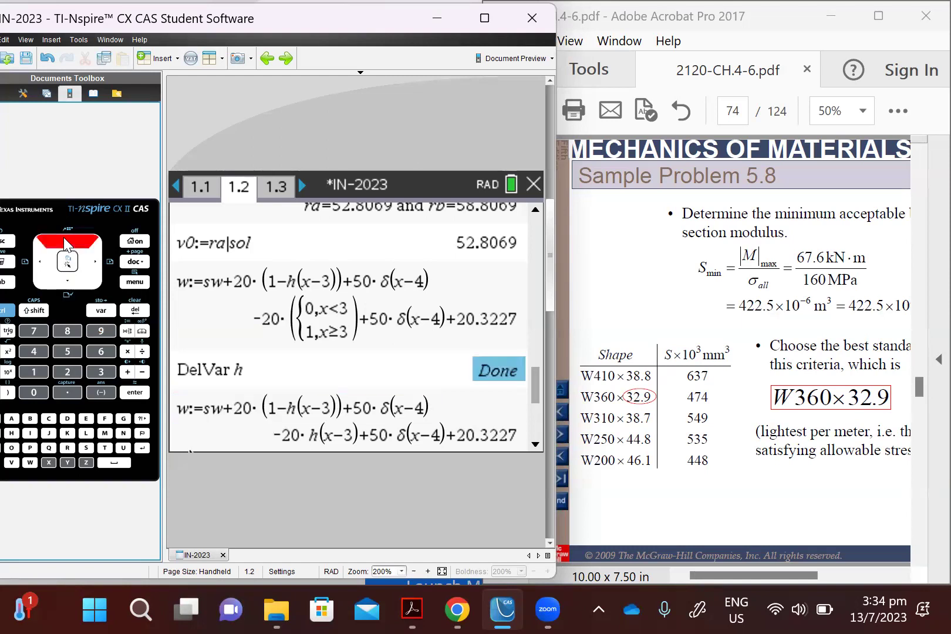
pyautogui.click(66, 242)
pyautogui.click(67, 241)
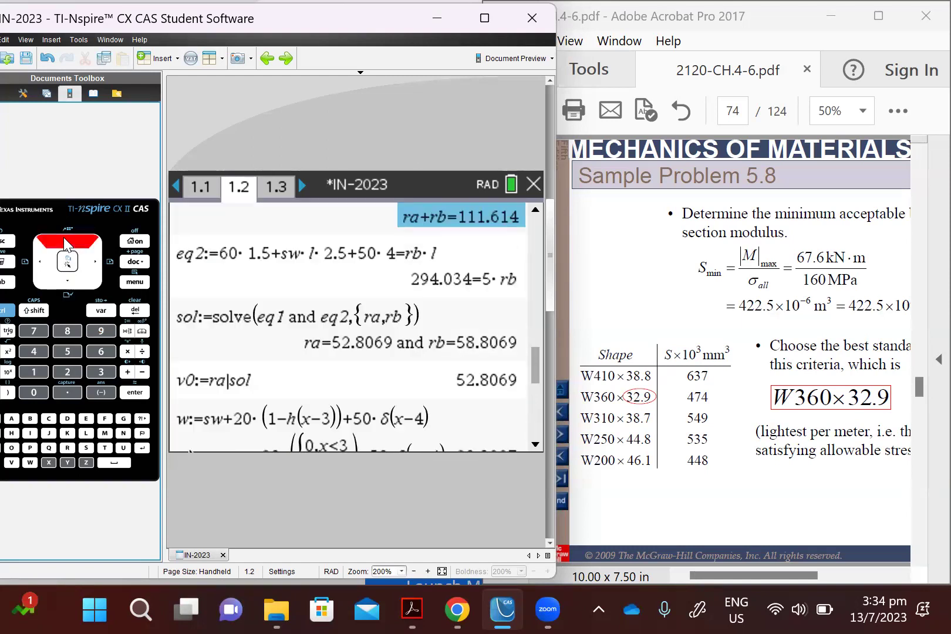
pyautogui.click(66, 242)
pyautogui.click(67, 242)
pyautogui.click(66, 242)
pyautogui.click(67, 242)
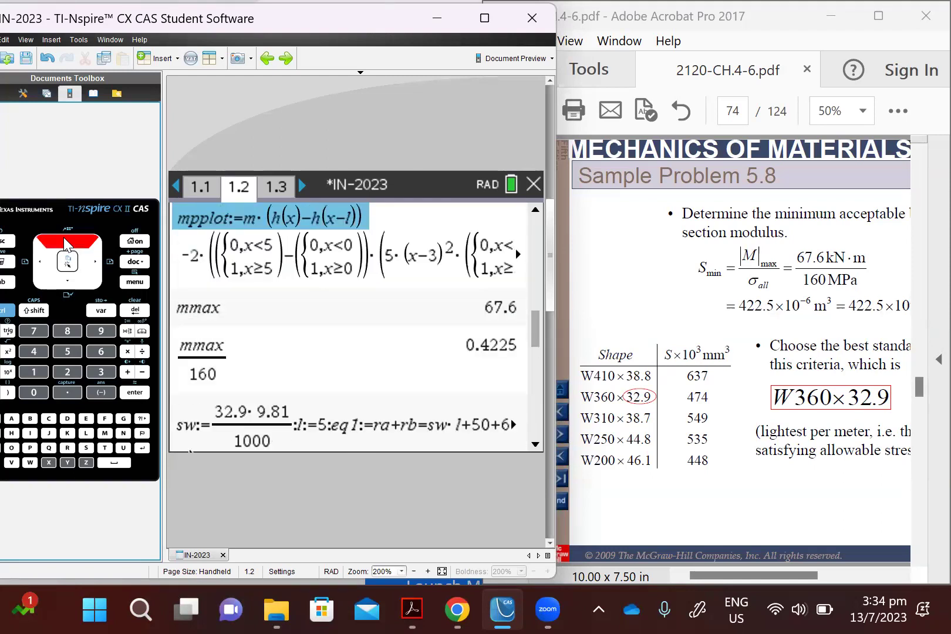
pyautogui.click(67, 242)
pyautogui.click(67, 241)
pyautogui.click(67, 242)
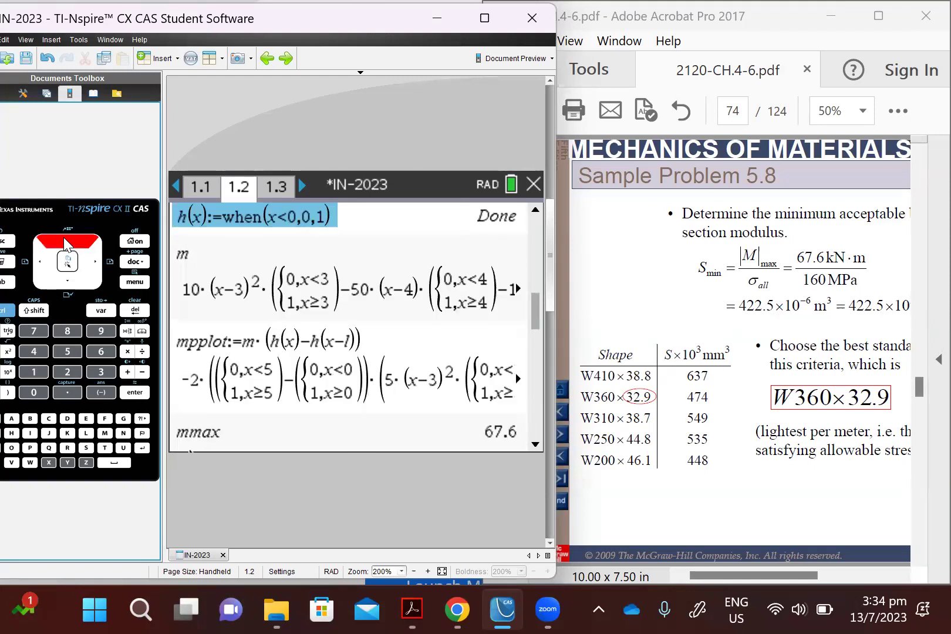
pyautogui.click(131, 392)
pyautogui.click(131, 393)
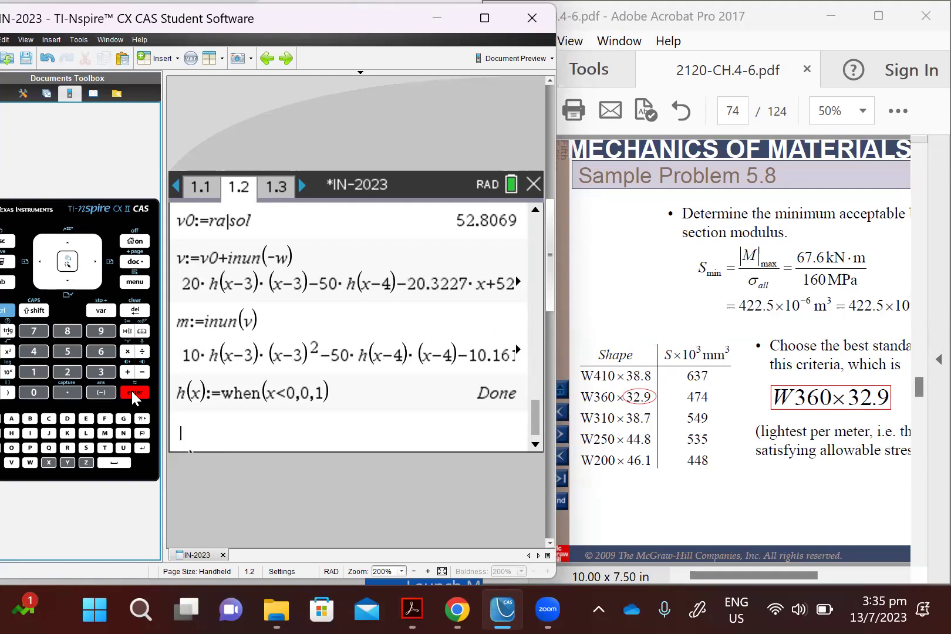
# Step: Define m2:=m*(h(x)-h(x-l)) to restrict the moment to the beam length l
pyautogui.write('m2:=')
pyautogui.write('m*')
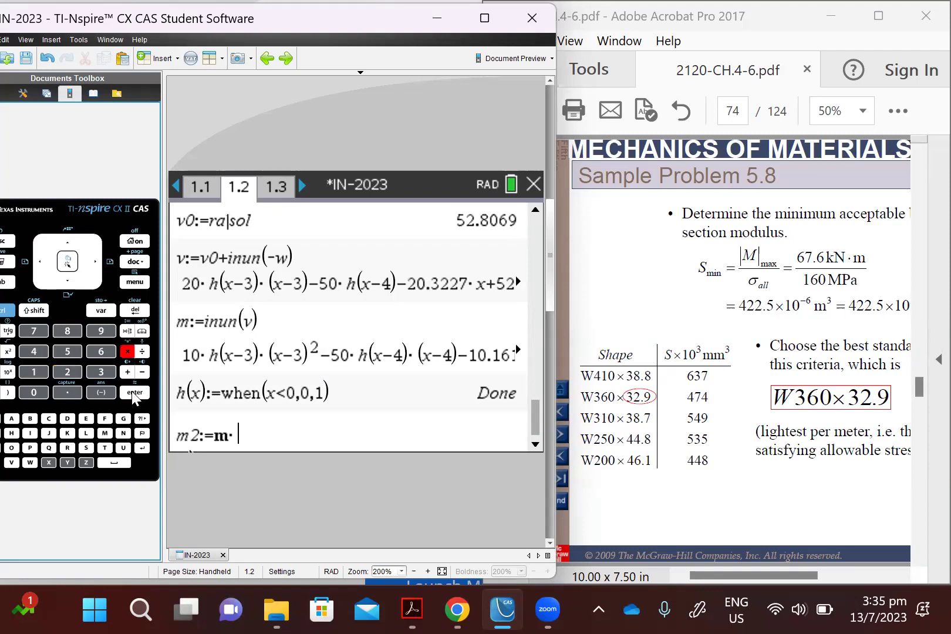
pyautogui.write('(h(x')
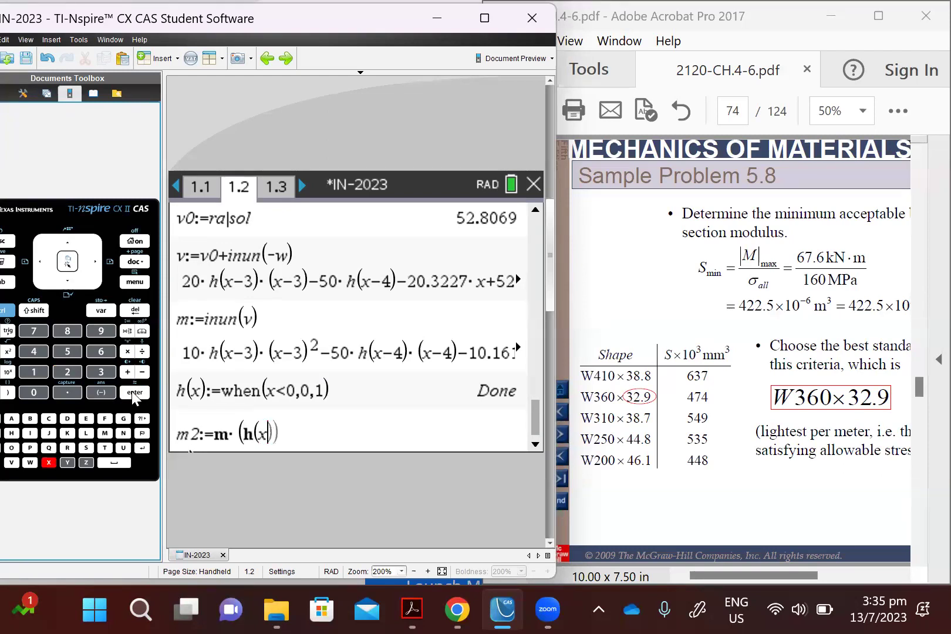
pyautogui.press('Right')
pyautogui.write('-h')
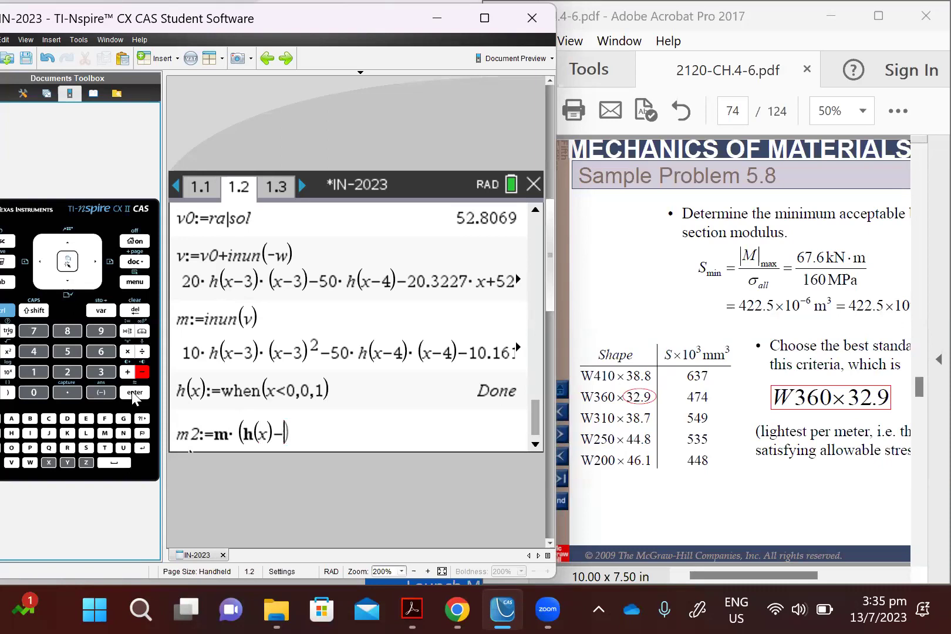
pyautogui.write('(x-l')
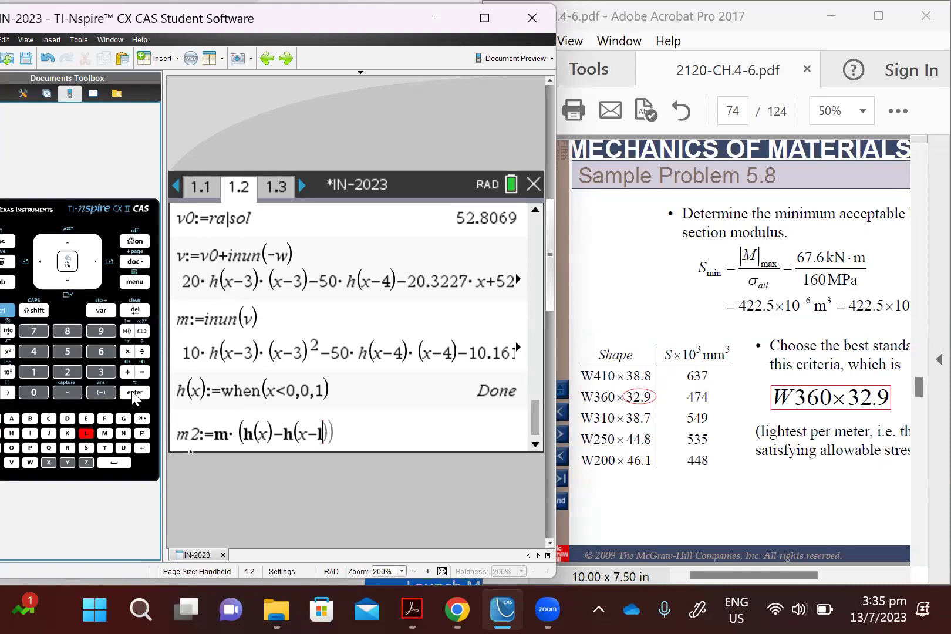
pyautogui.press('Return')
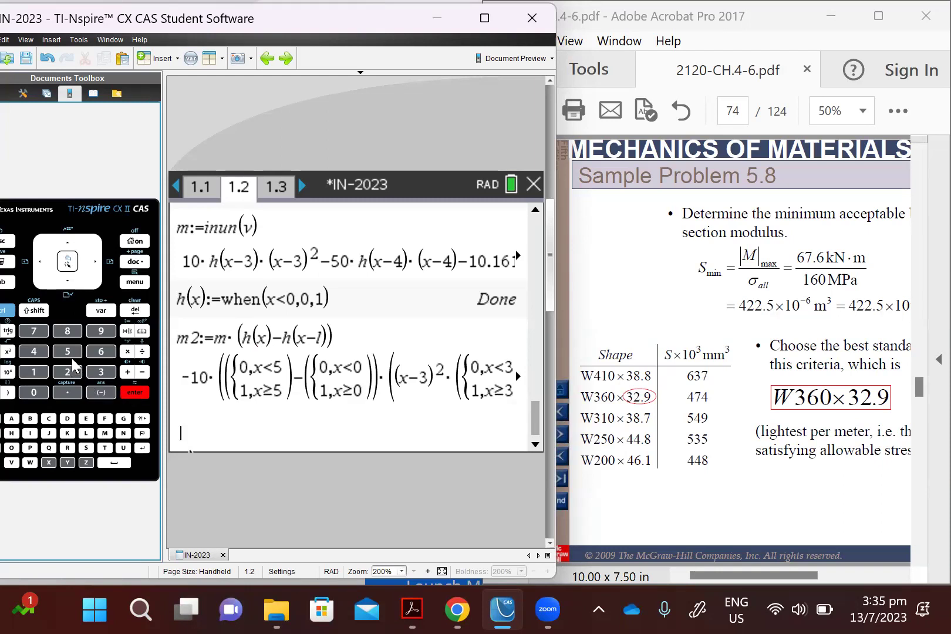
# Step: Add a Graphs page plotting f2(x)=m2 and zoom to fit the curve
pyautogui.click(135, 263)
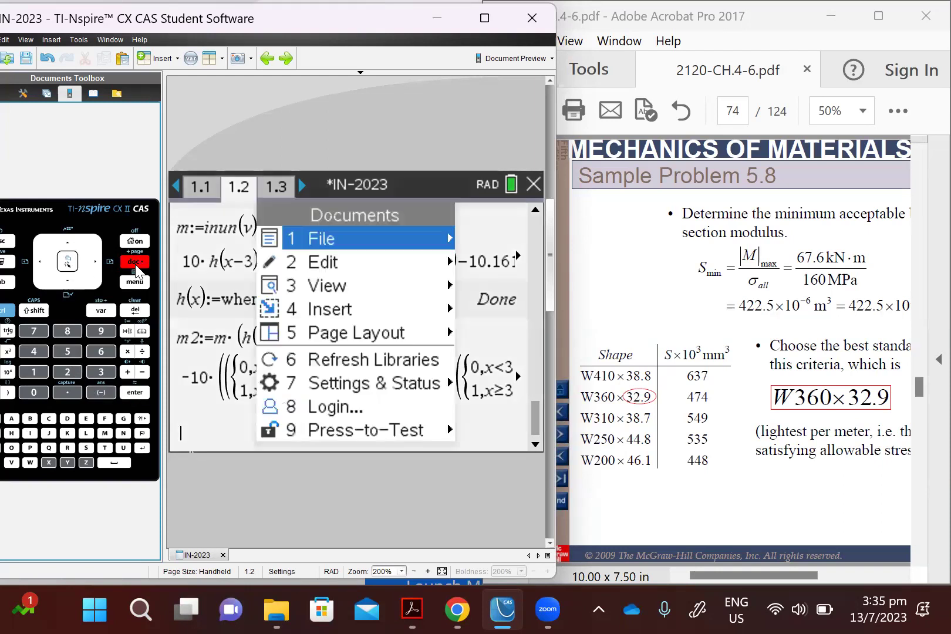
pyautogui.moveTo(355, 310)
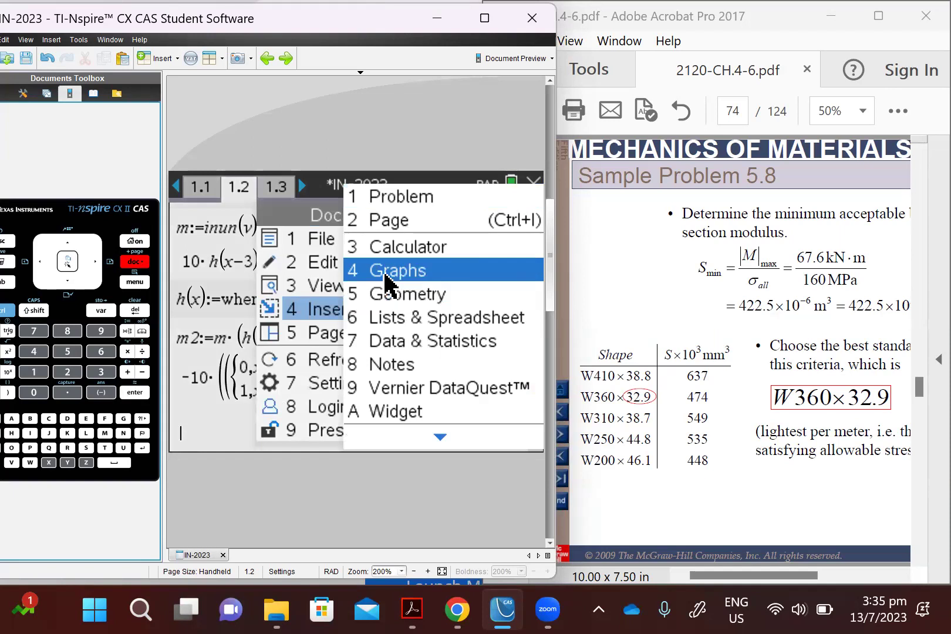
pyautogui.click(388, 286)
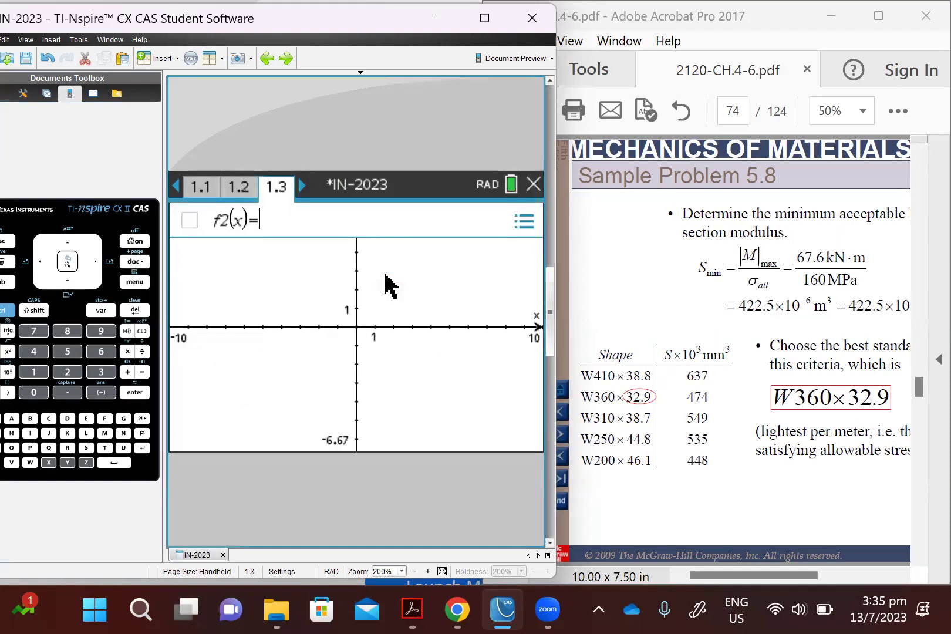
pyautogui.write('m2')
pyautogui.press('Return')
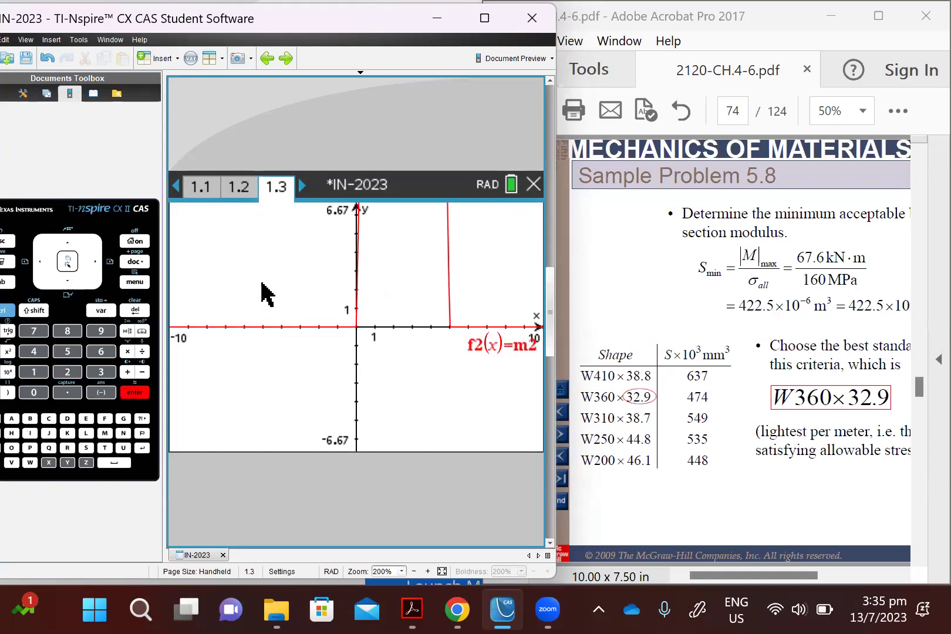
pyautogui.click(142, 287)
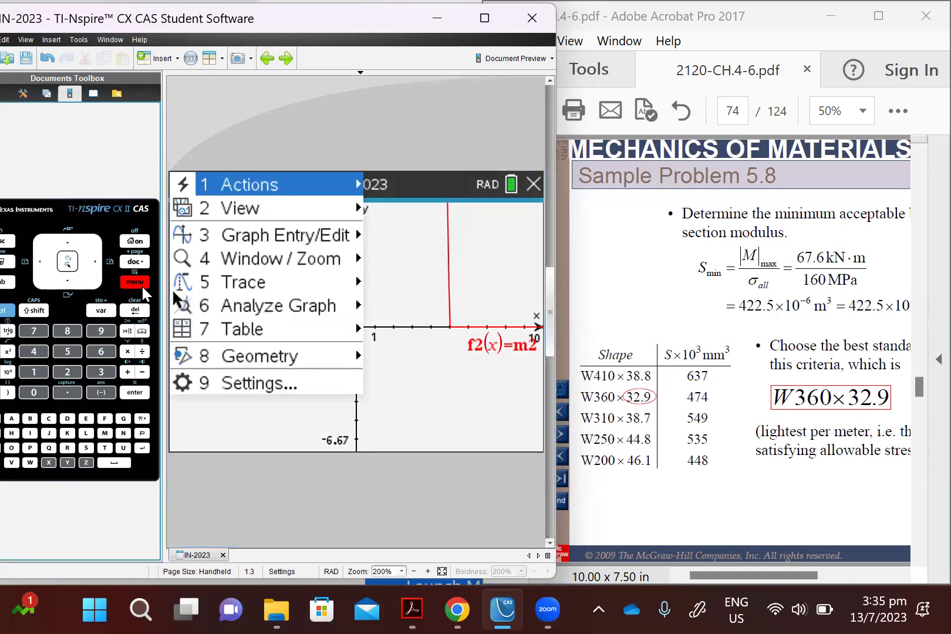
pyautogui.click(318, 263)
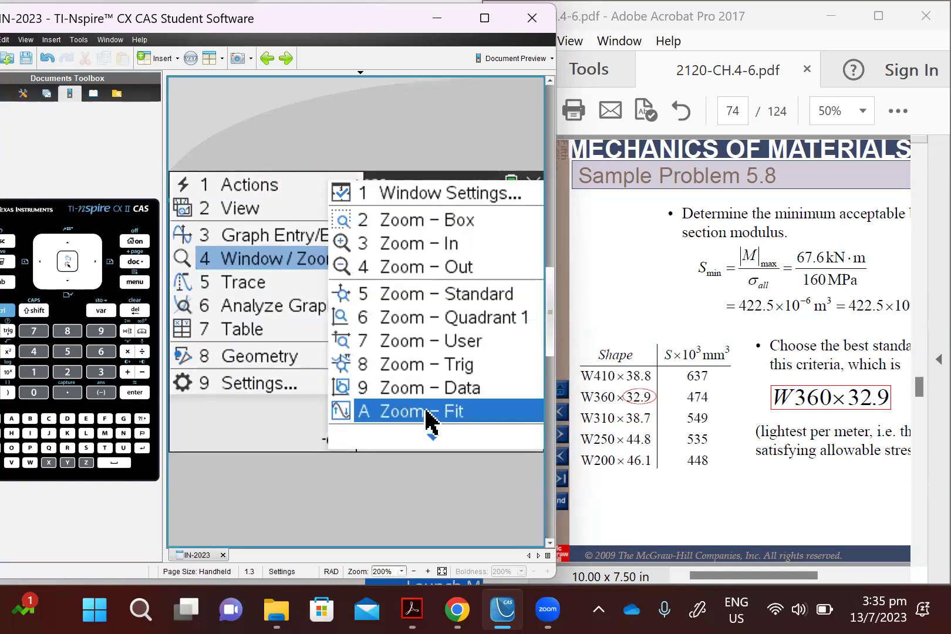
pyautogui.click(431, 412)
# Step: Find the curve's maximum at (2.6, 68.6) and store its value as mnew
pyautogui.click(141, 284)
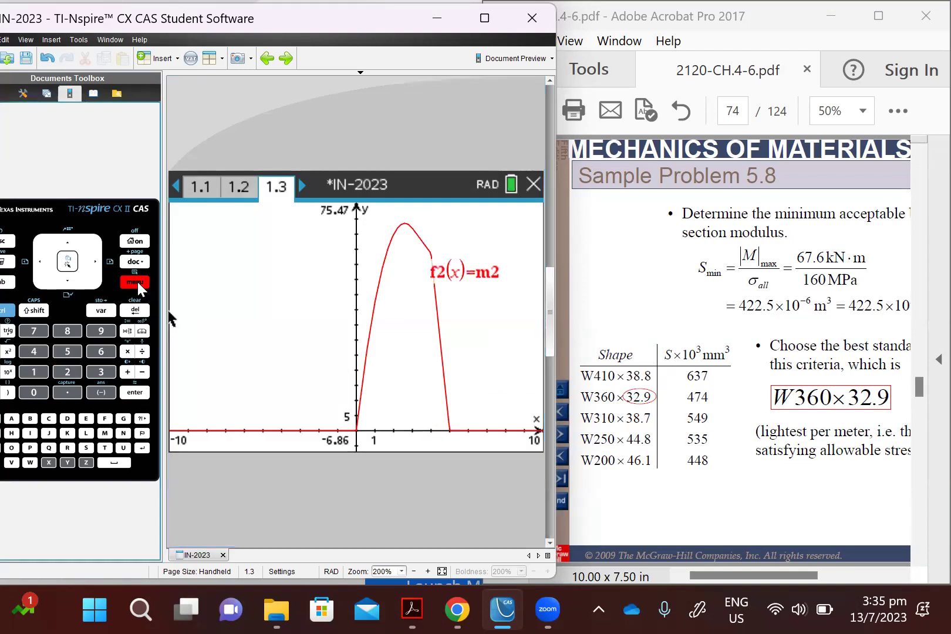
pyautogui.moveTo(355, 301)
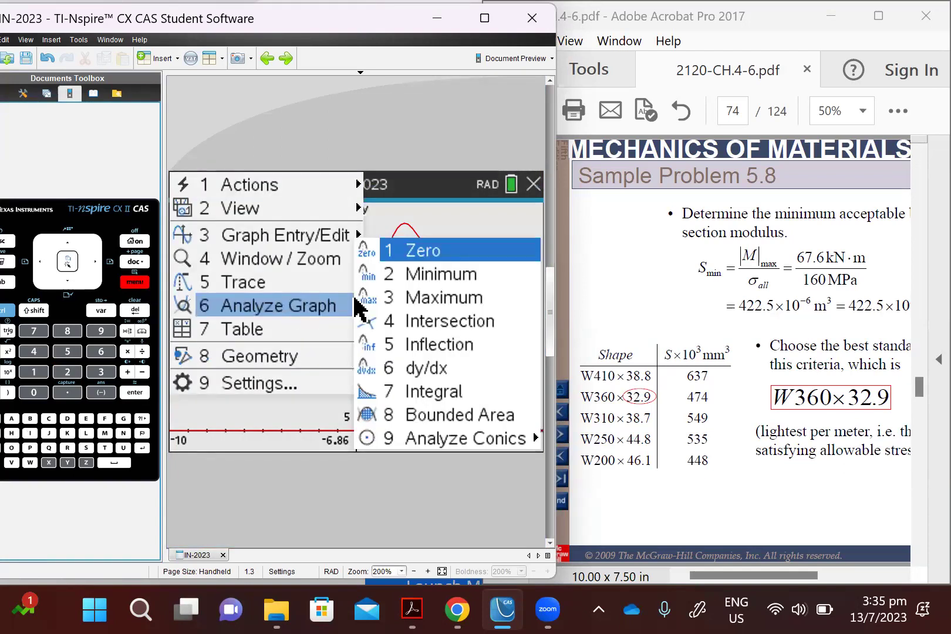
pyautogui.click(425, 297)
pyautogui.click(382, 275)
pyautogui.click(448, 266)
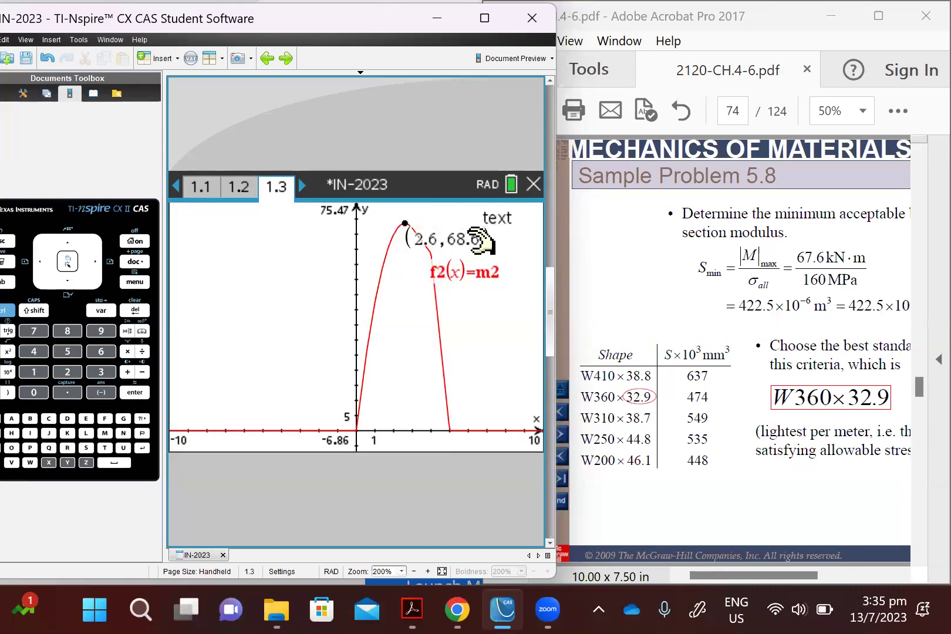
pyautogui.rightClick(477, 238)
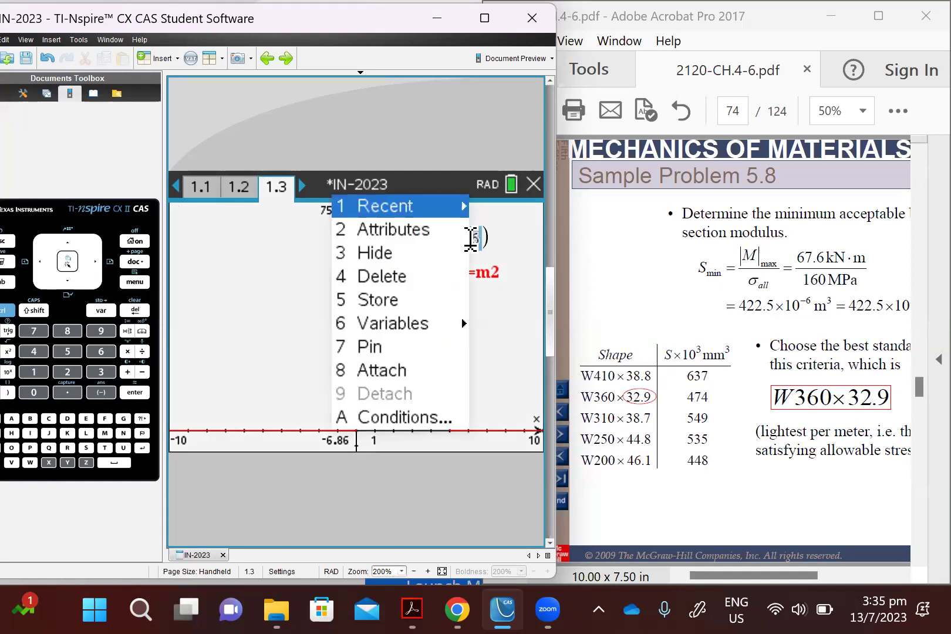
pyautogui.click(424, 300)
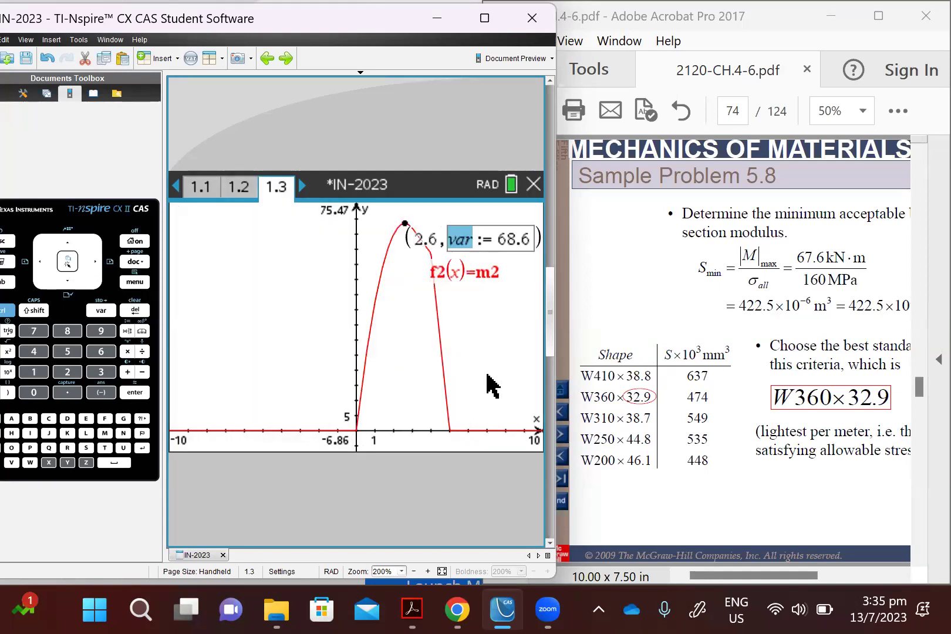
pyautogui.write('mnew')
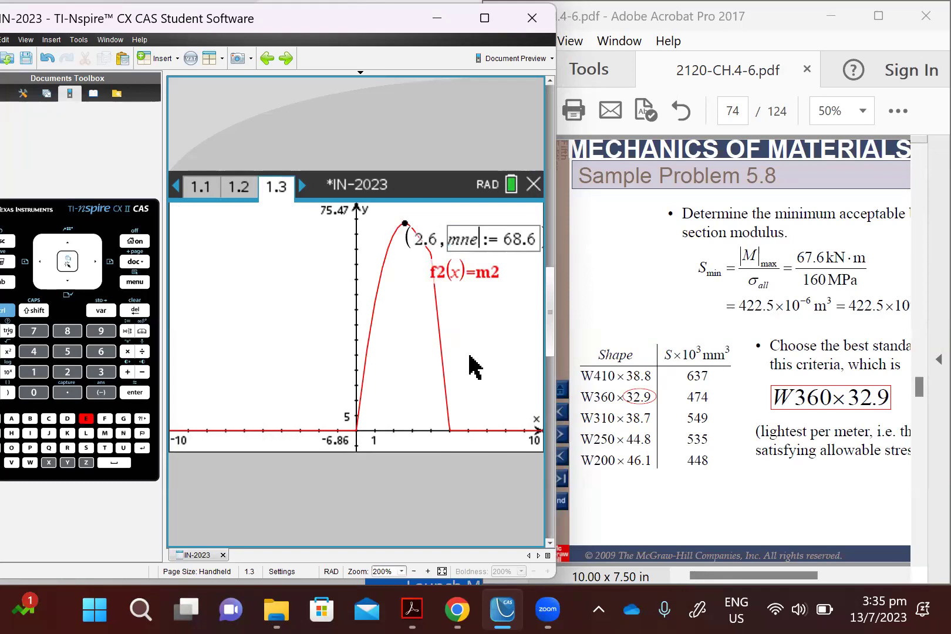
pyautogui.press('Return')
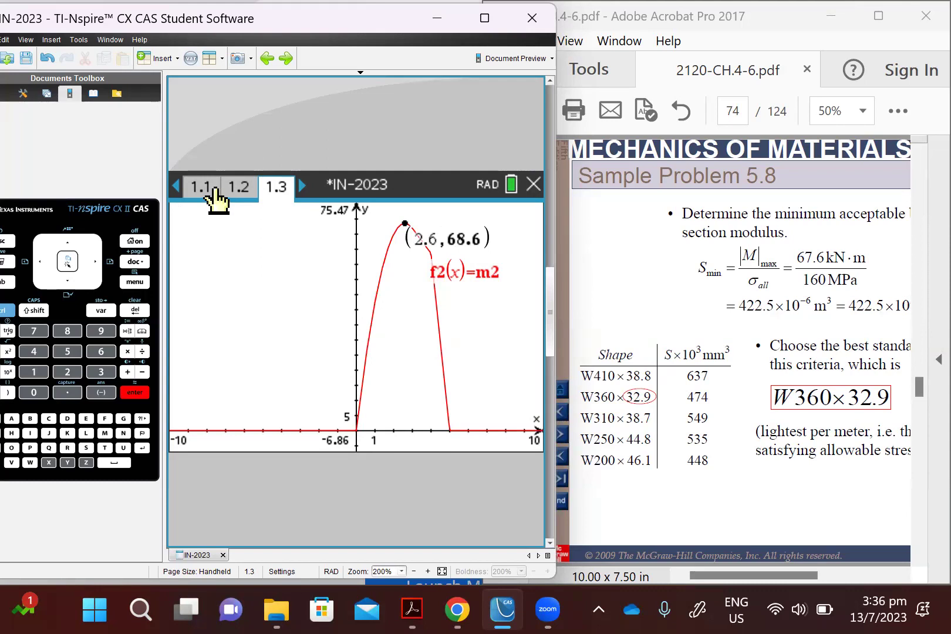
# Step: On calculator page 1.2, evaluate mnew/160 to get 0.428794
pyautogui.click(237, 188)
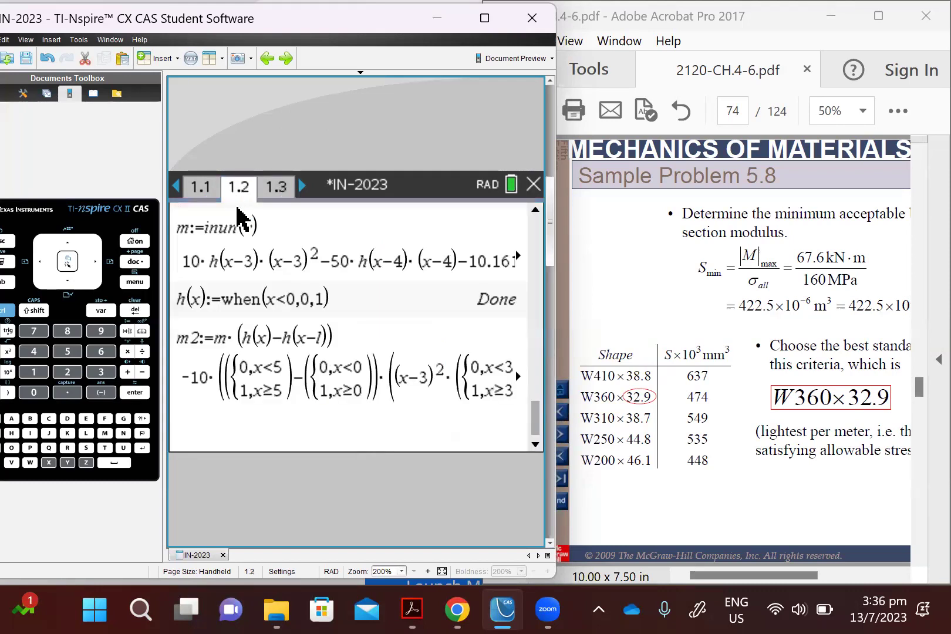
pyautogui.click(301, 432)
pyautogui.write('m')
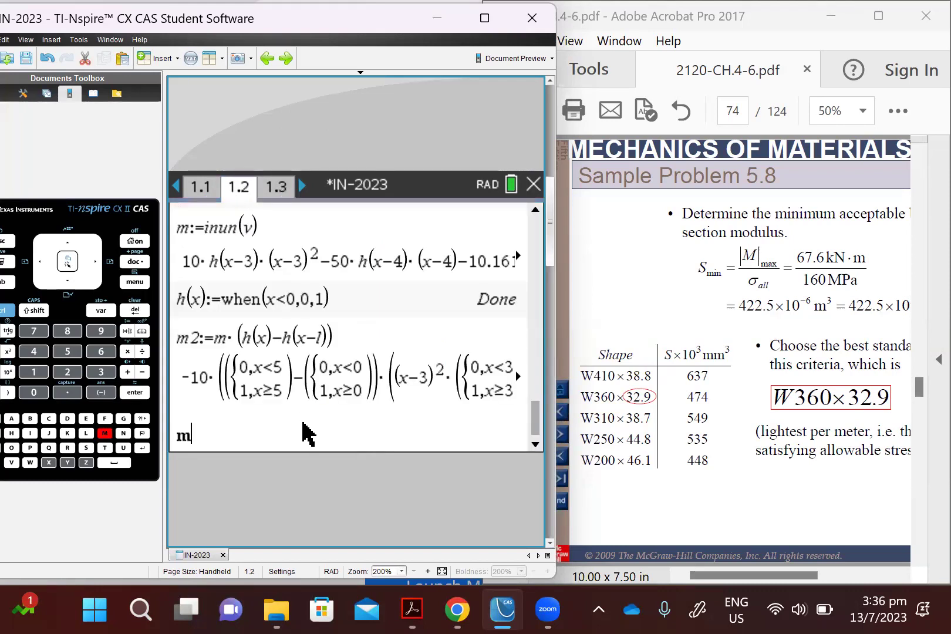
pyautogui.write('new')
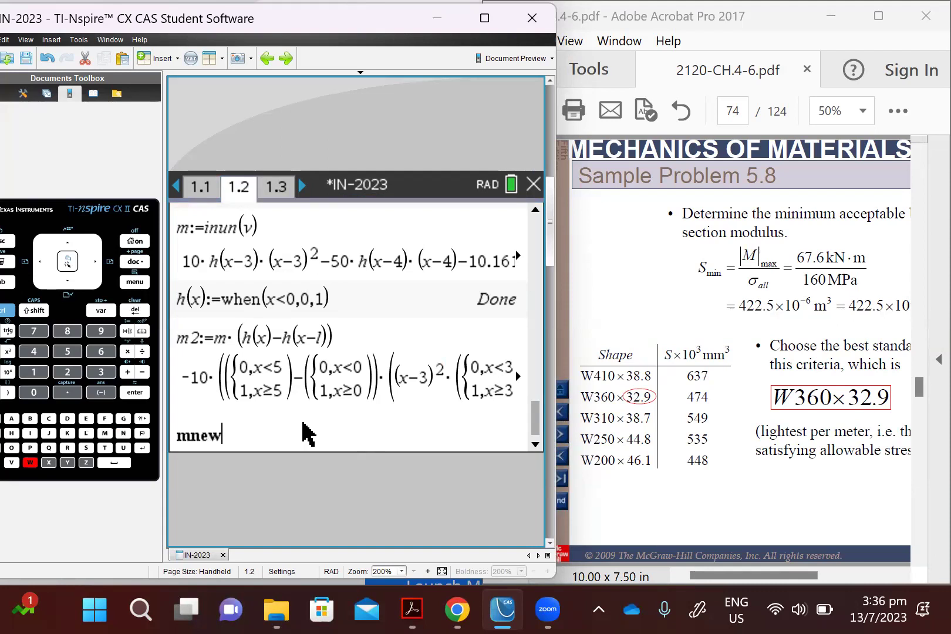
pyautogui.write('/160')
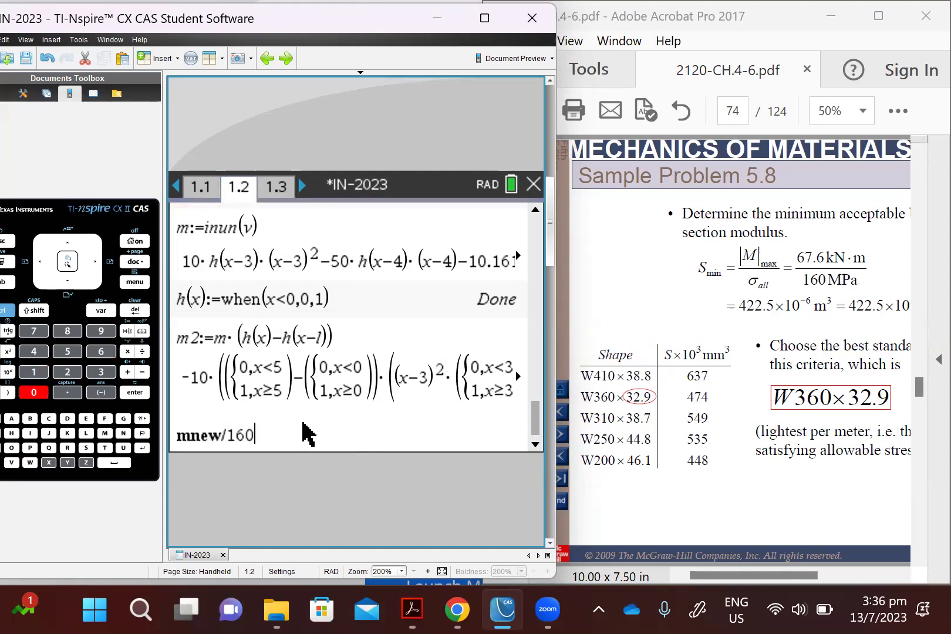
pyautogui.press('Return')
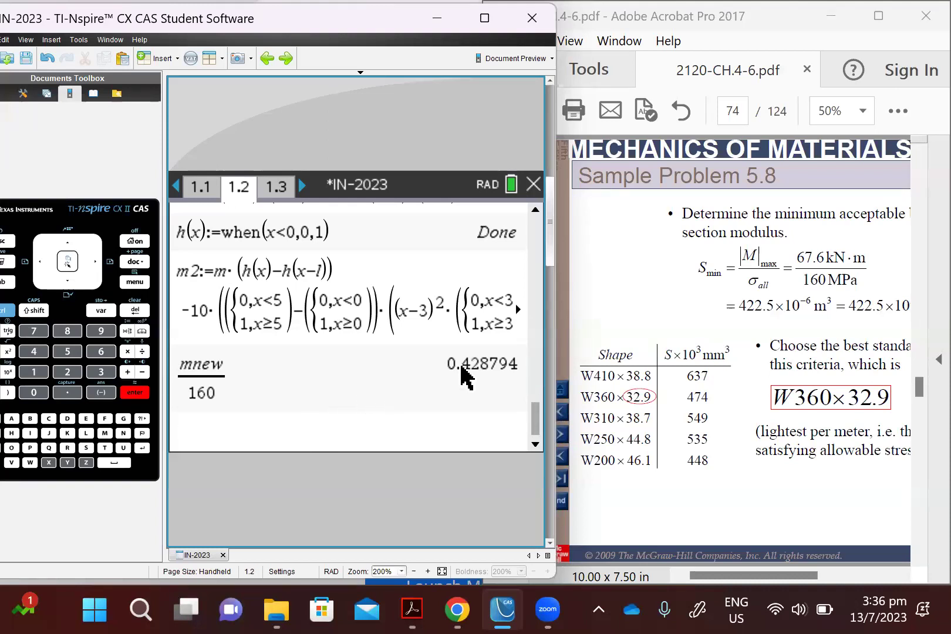
# Step: Circle the W360×32.9 row and its 474 section modulus in red ink
pyautogui.click(475, 370)
pyautogui.moveTo(475, 370); pyautogui.dragTo(491, 371)
pyautogui.moveTo(806, 581); pyautogui.dragTo(850, 583)
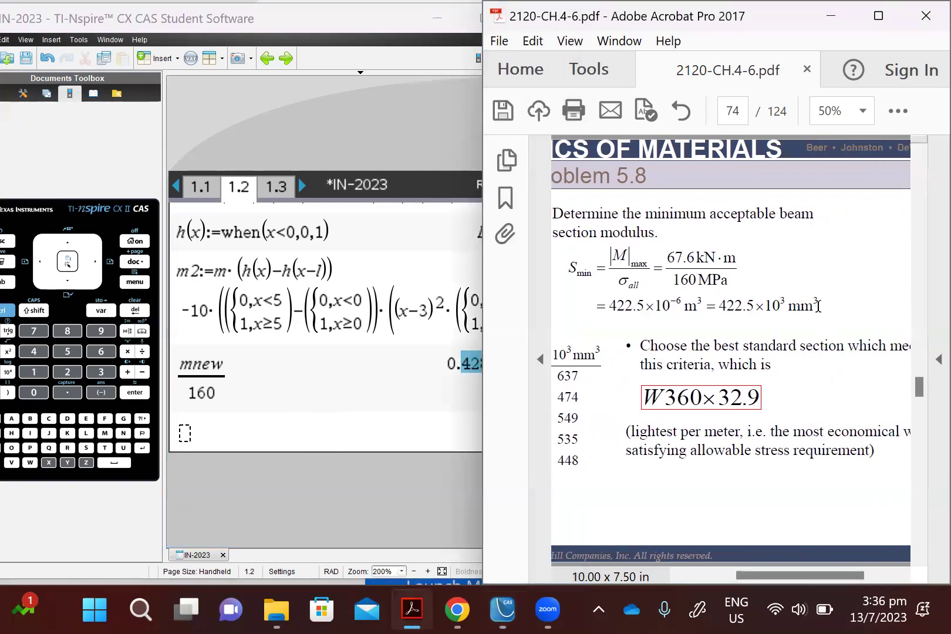
pyautogui.moveTo(806, 579); pyautogui.dragTo(764, 583)
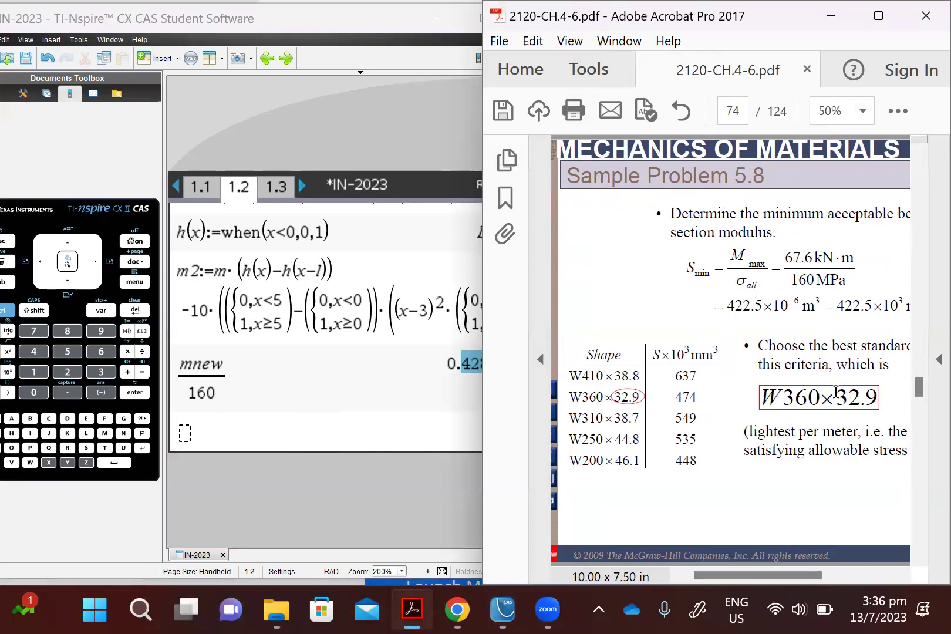
pyautogui.moveTo(581, 379)
pyautogui.mouseDown()
pyautogui.moveTo(559, 389)
pyautogui.moveTo(621, 413)
pyautogui.moveTo(715, 400)
pyautogui.moveTo(563, 380)
pyautogui.mouseUp()
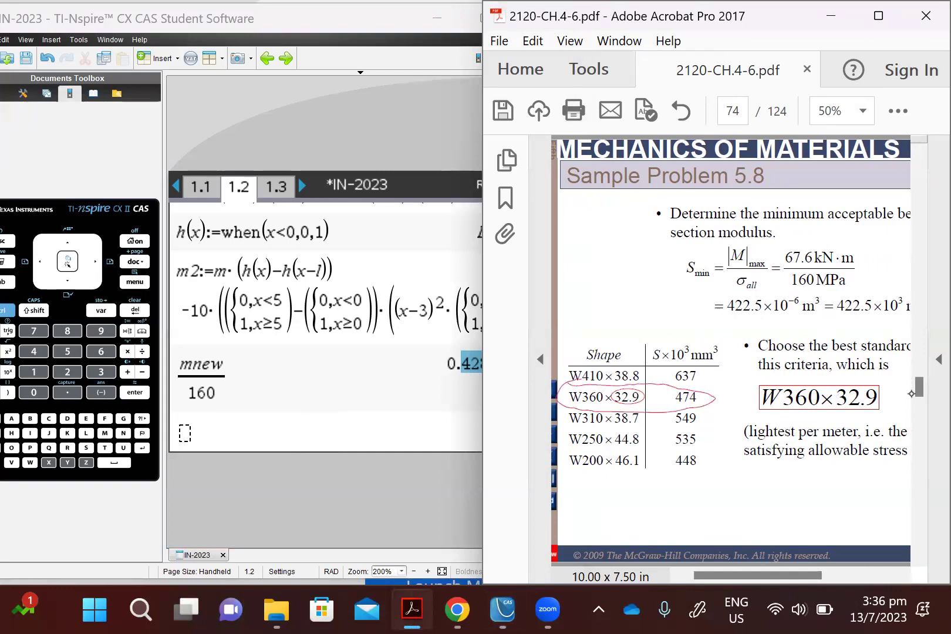
pyautogui.moveTo(700, 401)
pyautogui.mouseDown()
pyautogui.moveTo(708, 407)
pyautogui.moveTo(764, 348)
pyautogui.mouseUp()
pyautogui.moveTo(695, 382)
pyautogui.mouseDown()
pyautogui.moveTo(679, 381)
pyautogui.moveTo(701, 389)
pyautogui.mouseUp()
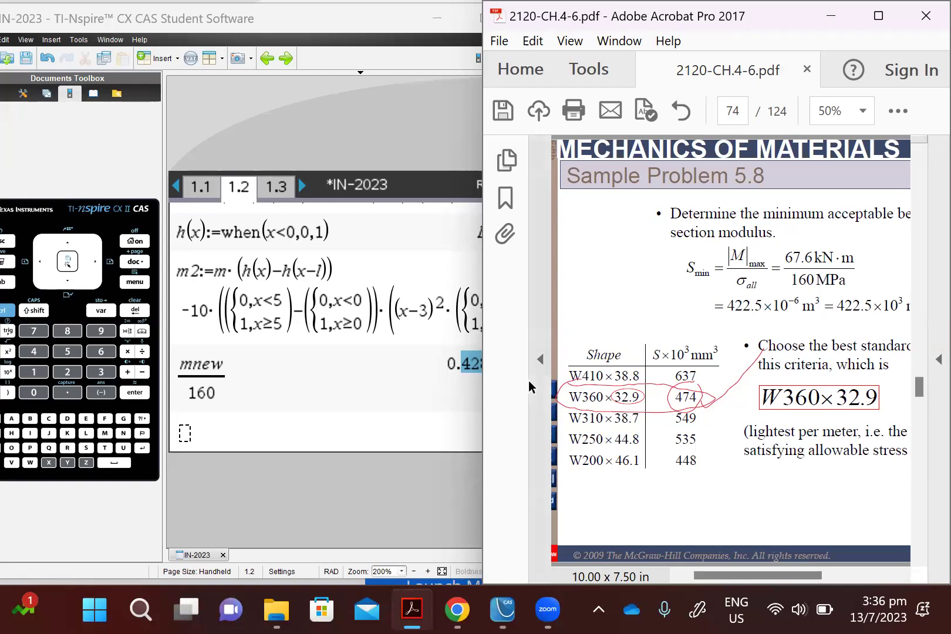
# Step: Compare with the 0.428794 result, then tick the 448 row and loop the lower rows in red ink
pyautogui.click(435, 438)
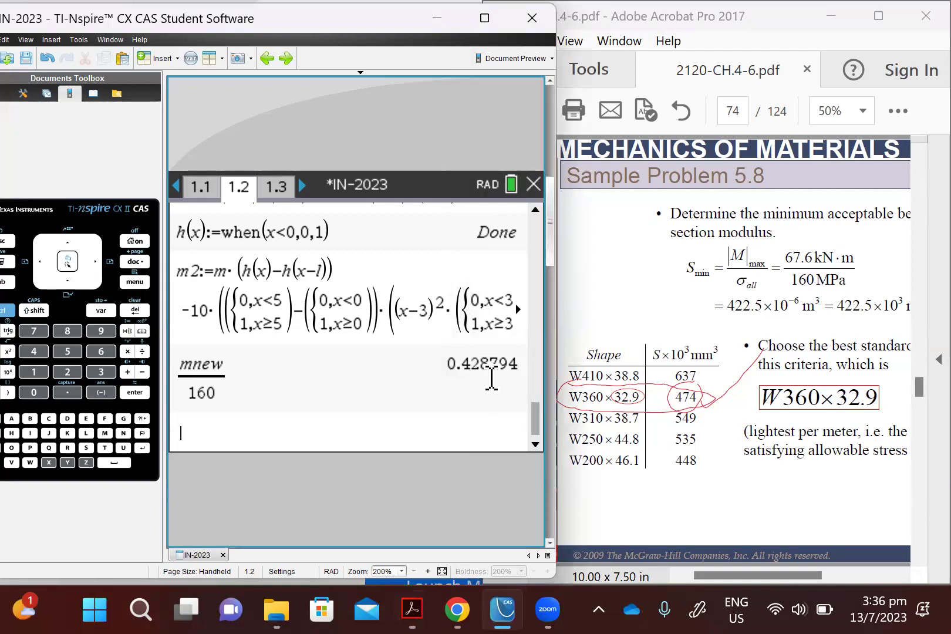
pyautogui.click(558, 411)
pyautogui.moveTo(652, 465); pyautogui.dragTo(717, 429)
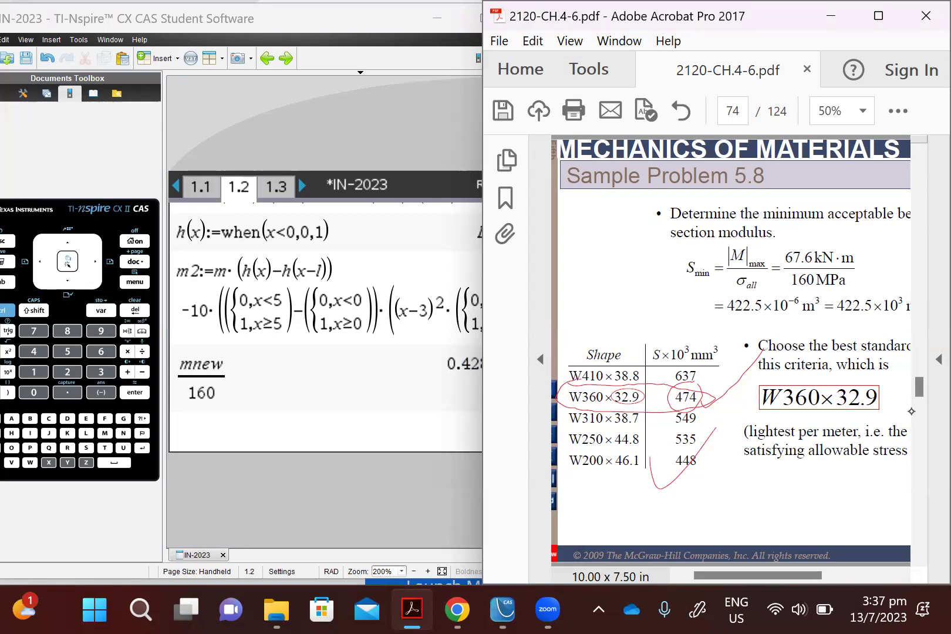
pyautogui.moveTo(672, 335)
pyautogui.mouseDown()
pyautogui.moveTo(636, 332)
pyautogui.moveTo(652, 506)
pyautogui.moveTo(709, 369)
pyautogui.mouseUp()
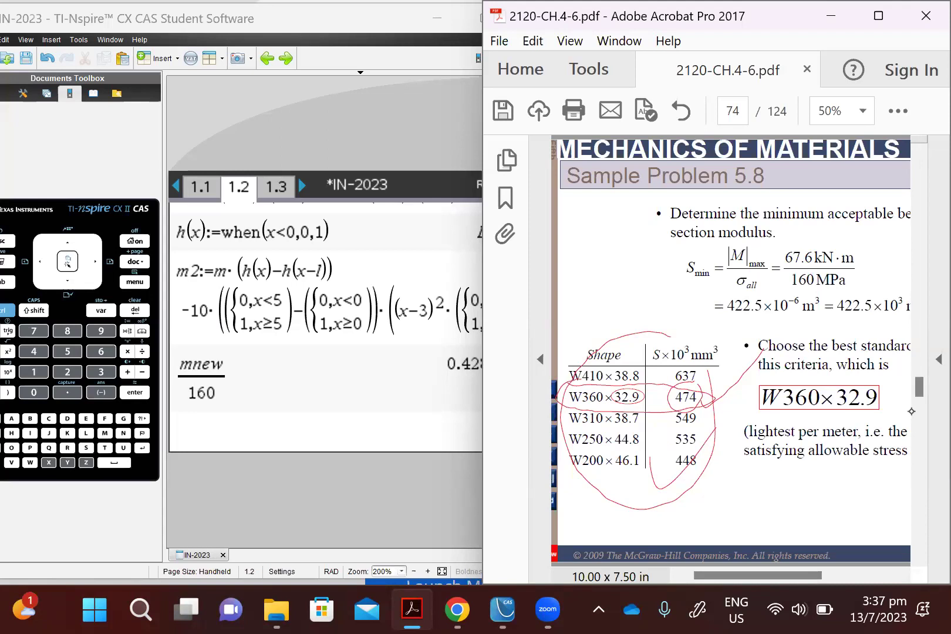
# Step: Bring the TI-Nspire calculator page with mnew/160 = 0.428794 back to the front
pyautogui.click(361, 431)
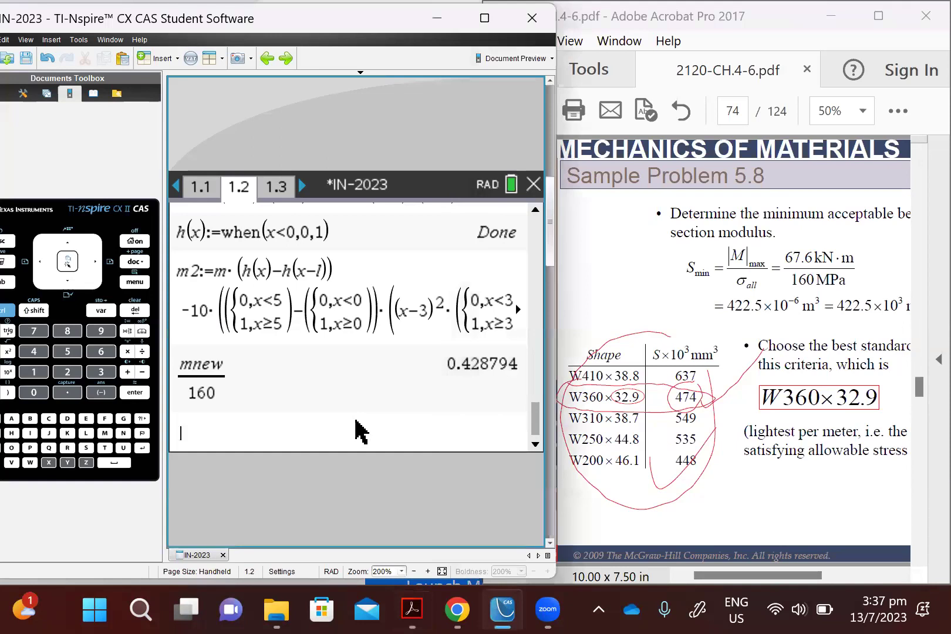